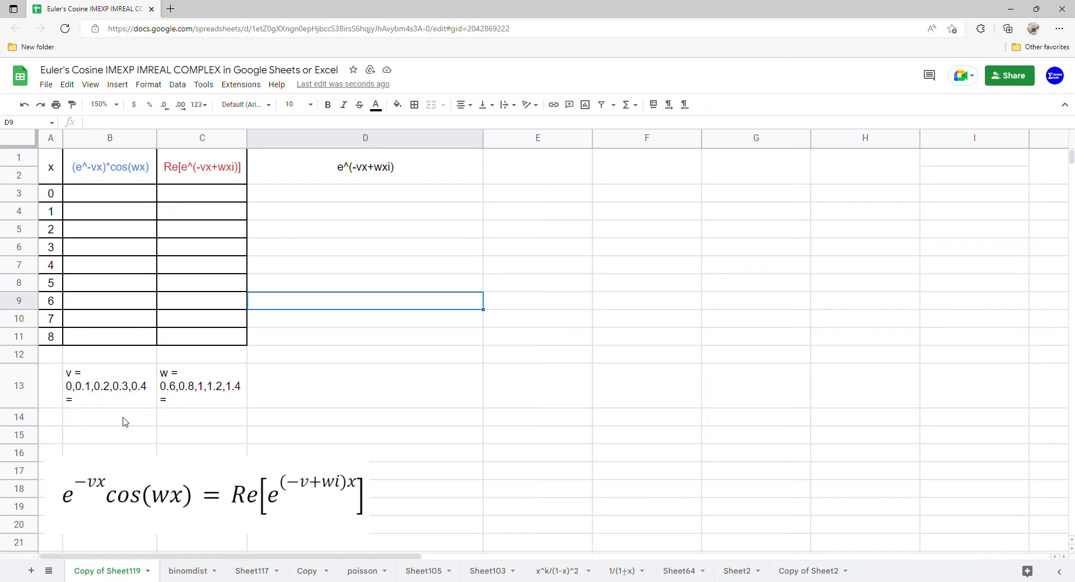
Step: Add list-of-items data validation to cells B14:B15 with the v values 0,0.1,0.2,0.3,0.4 copied from B13
mouse_move(126, 425)
left_mouse_down()
mouse_move(130, 450)
mouse_move(137, 442)
left_mouse_up()
left_click(177, 85)
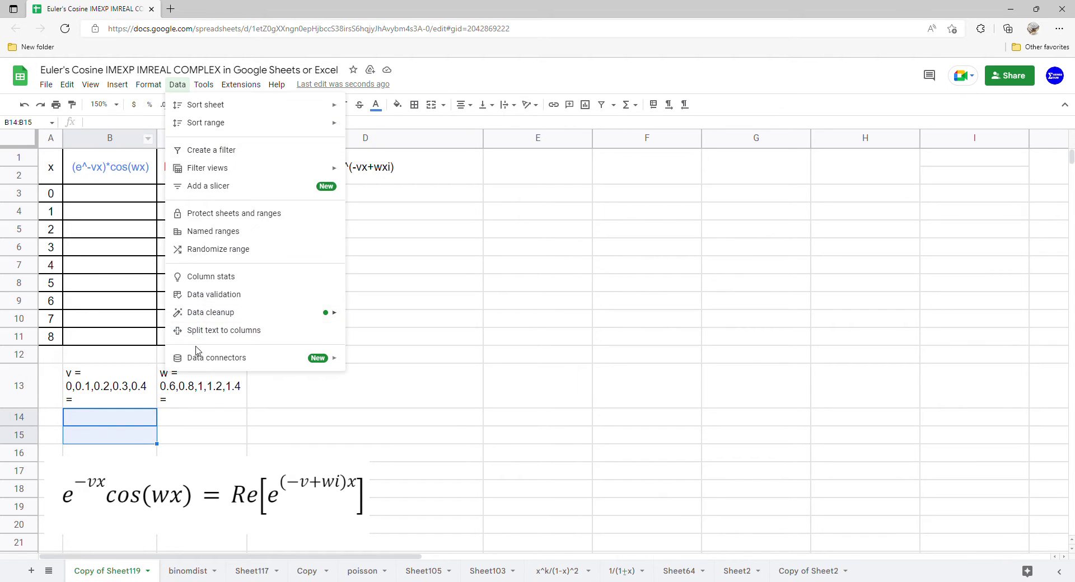
left_click(280, 295)
left_click(499, 289)
left_click(492, 304)
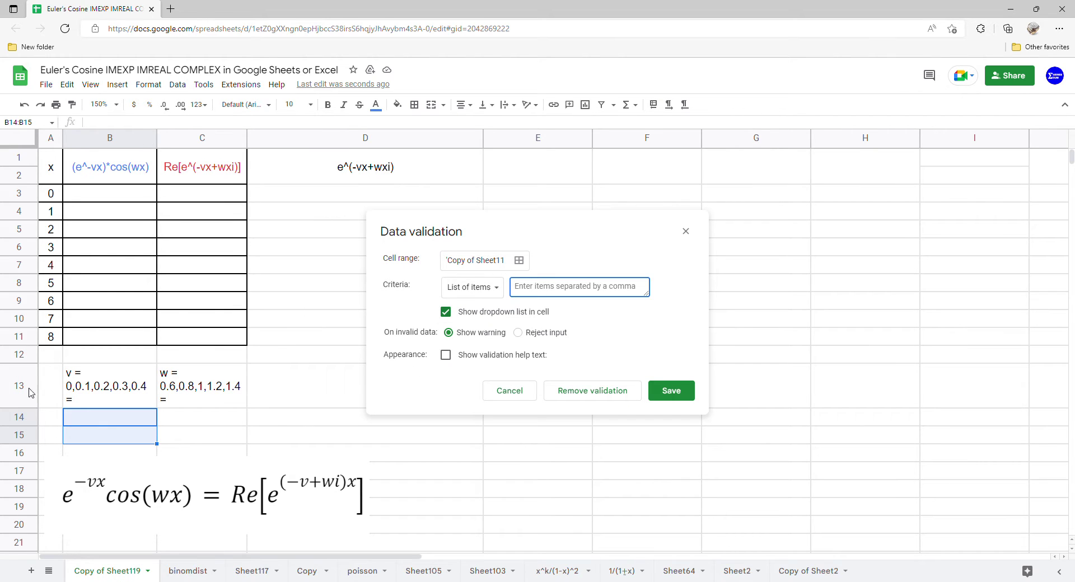
left_click(98, 388)
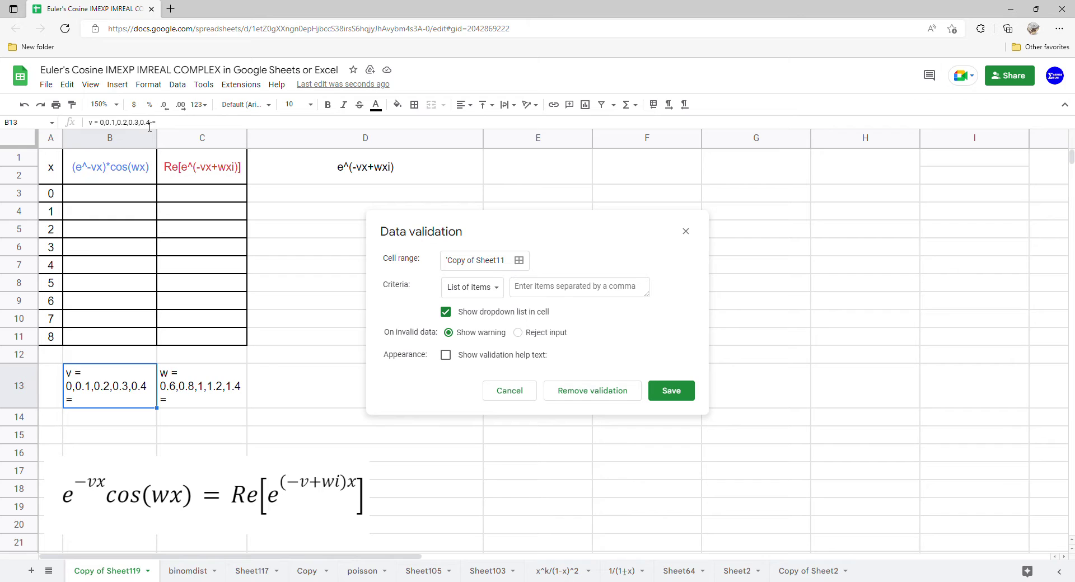
double_click(149, 391)
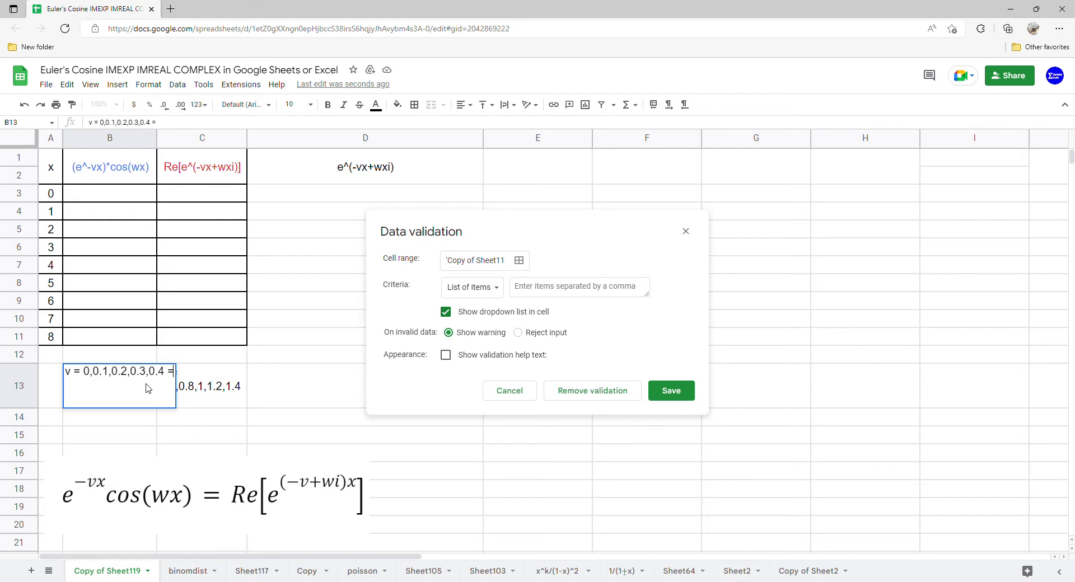
left_click_drag(84, 371, 169, 372)
key("ctrl+c")
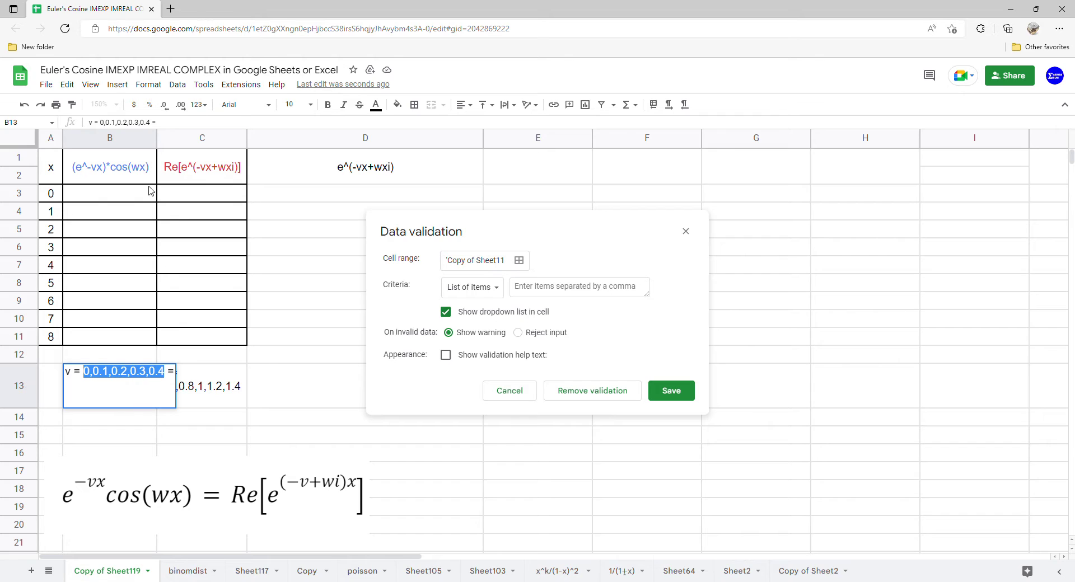
left_click(532, 291)
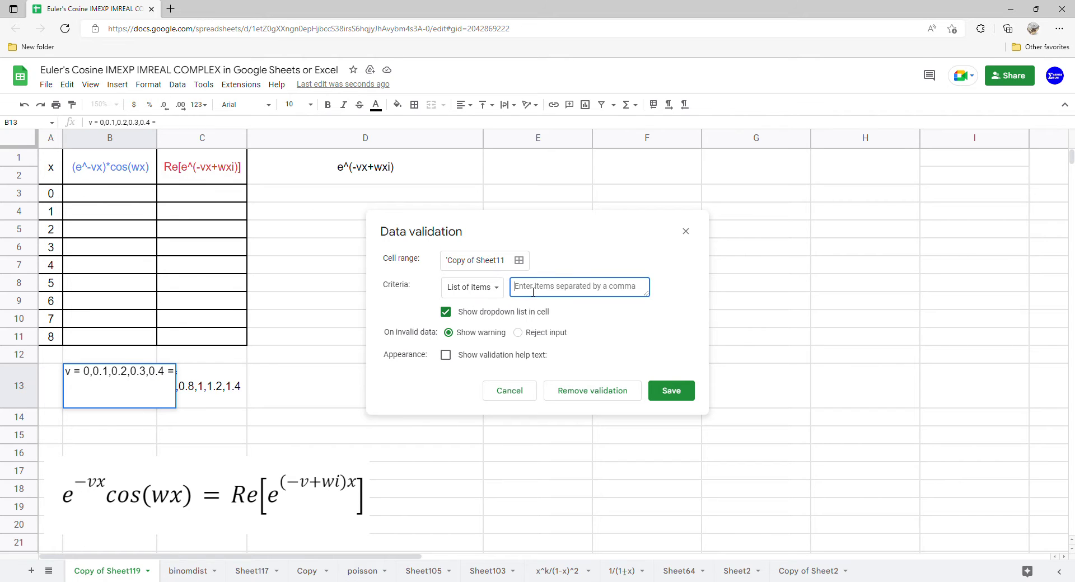
key("ctrl+v")
left_click(662, 397)
Step: Choose 0 as the v value in both B14 and B15
left_click(148, 418)
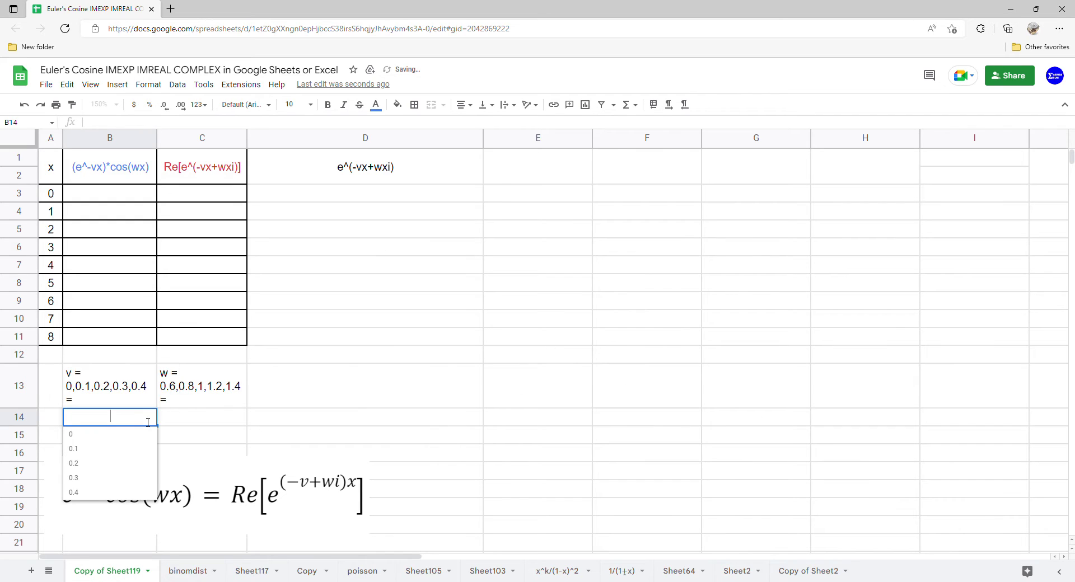
left_click(129, 438)
left_click(148, 435)
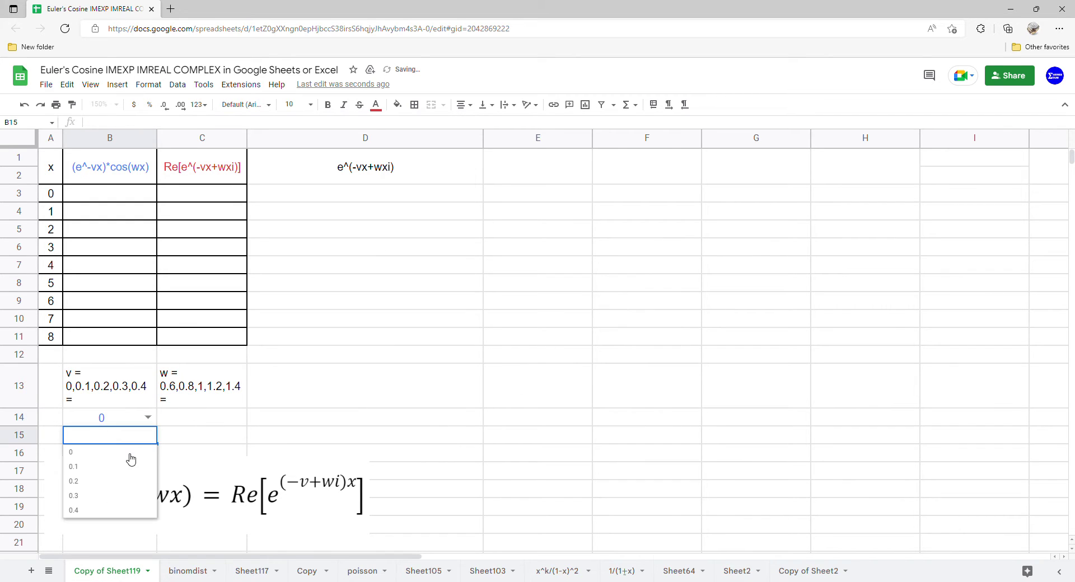
left_click(125, 456)
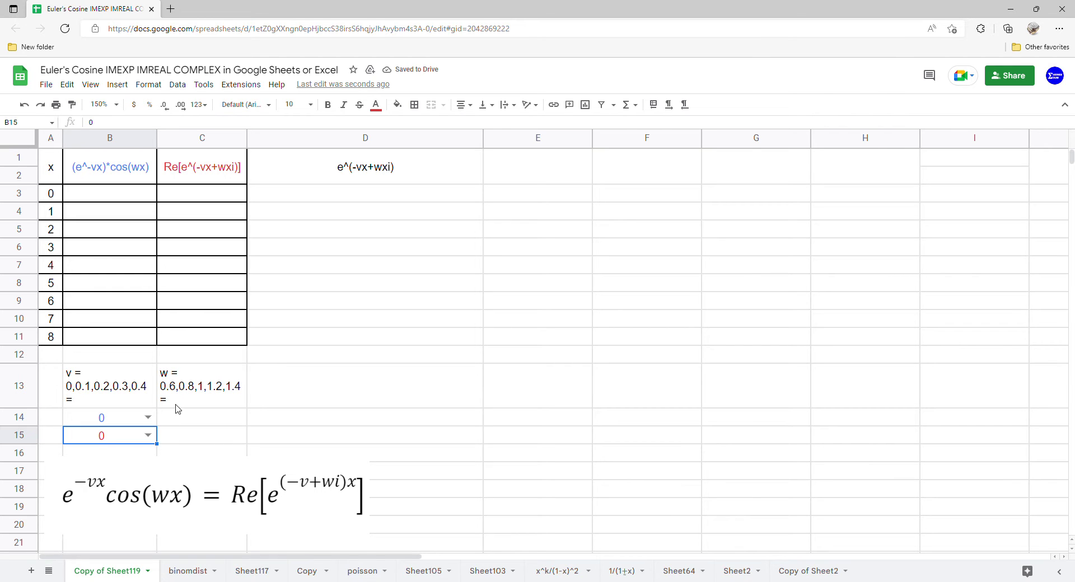
Step: Add list-of-items data validation to cells C14:C15 with the w values 0.6,0.8,1,1.2,1.4 copied from C13
left_click_drag(184, 425, 186, 437)
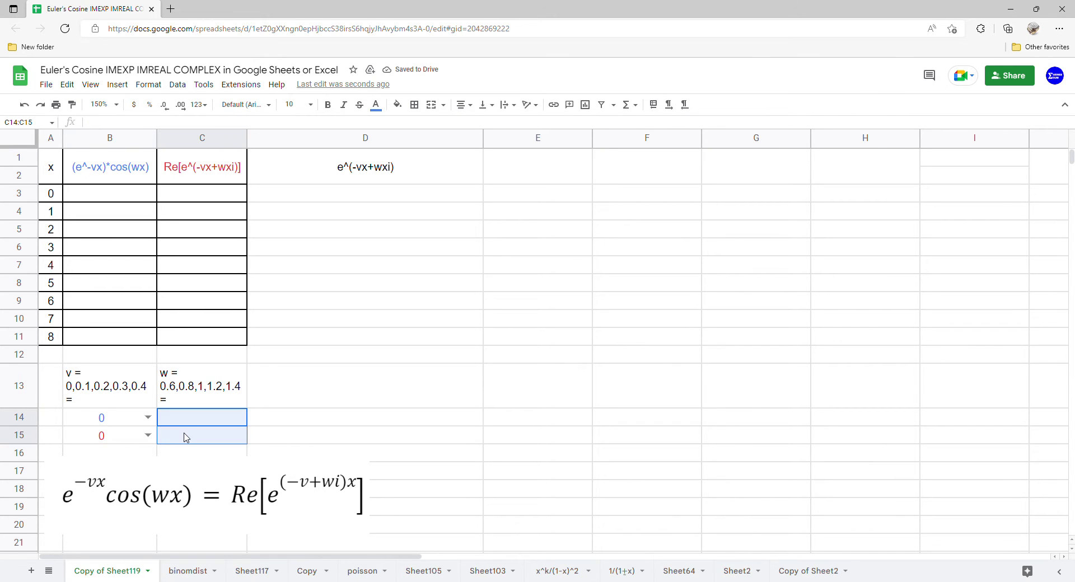
left_click(190, 90)
left_click(308, 295)
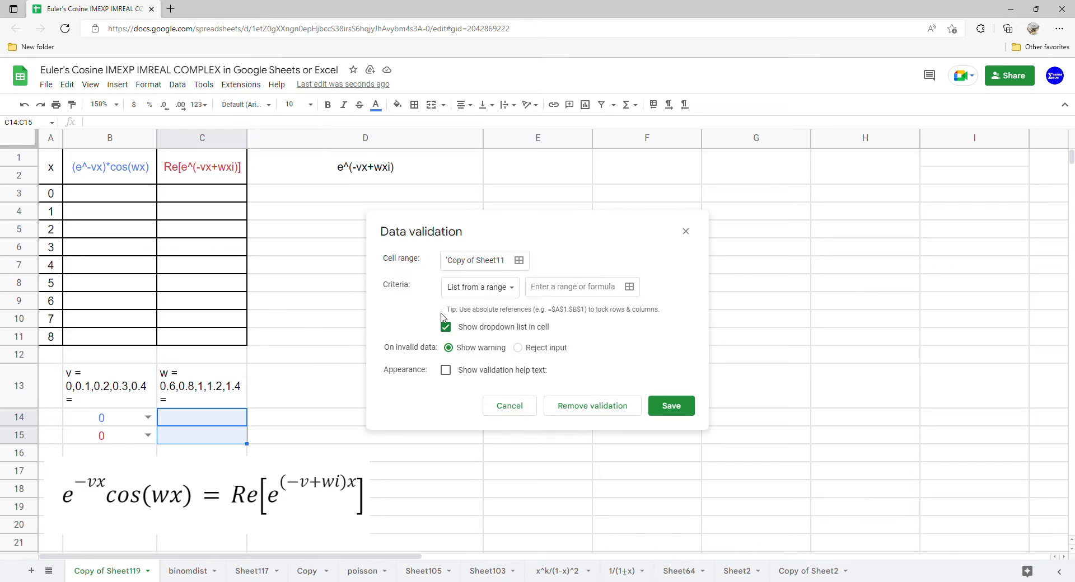
left_click(523, 294)
left_click(511, 309)
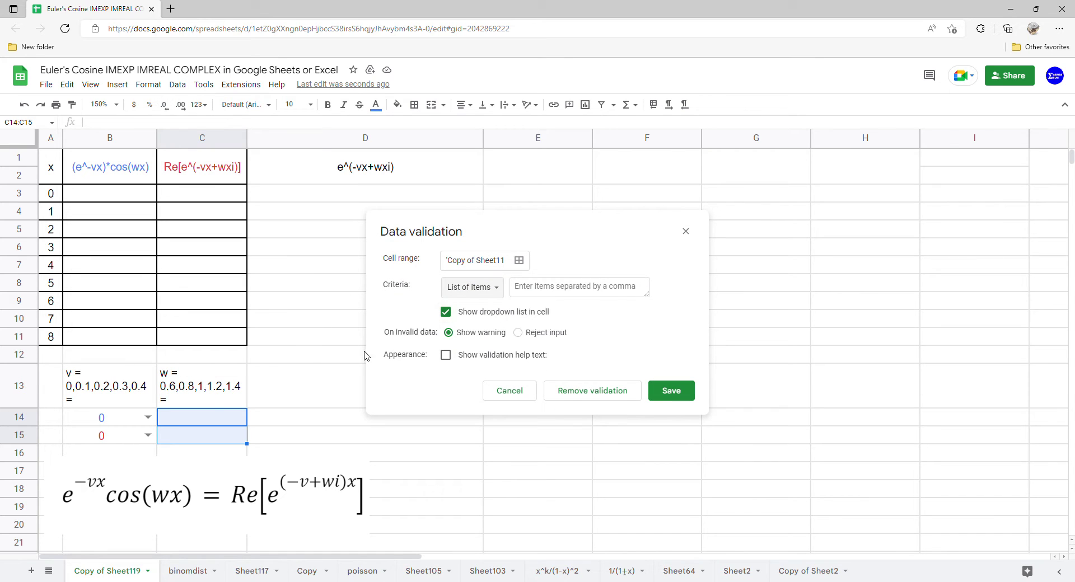
left_click(228, 379)
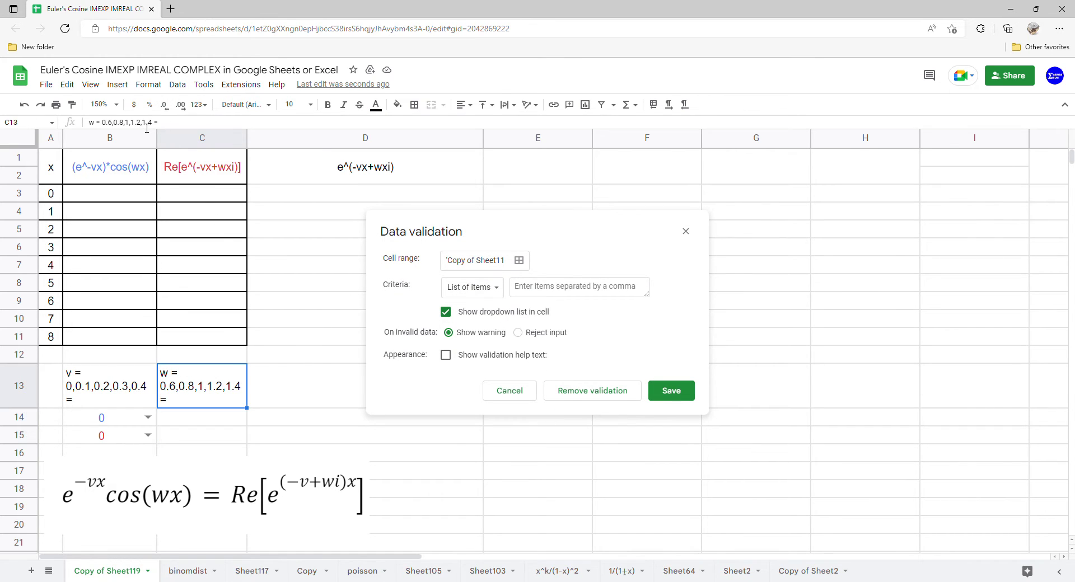
left_click_drag(155, 124, 110, 129)
key("ctrl+c")
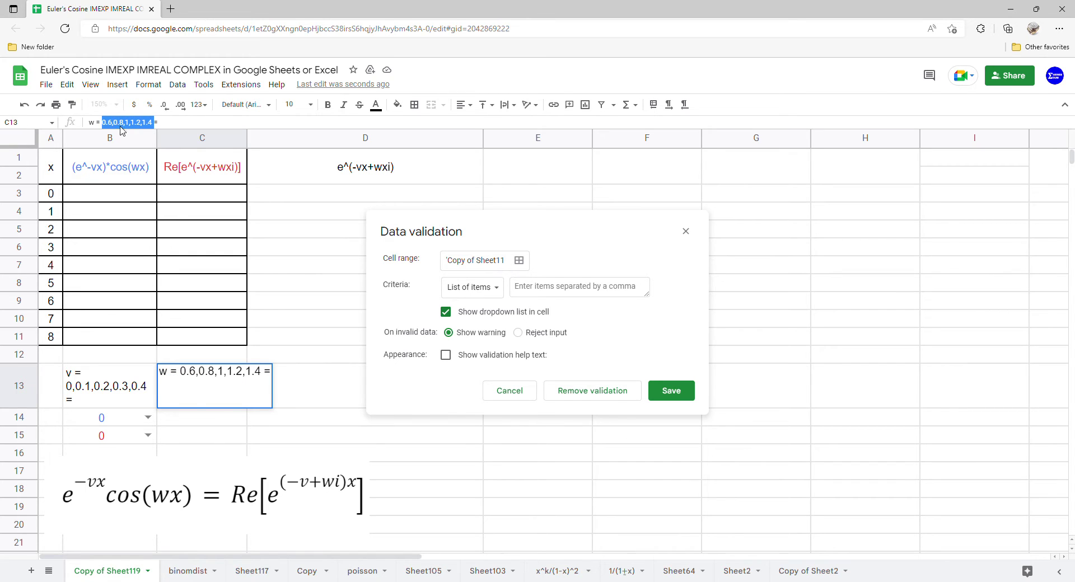
left_click(552, 286)
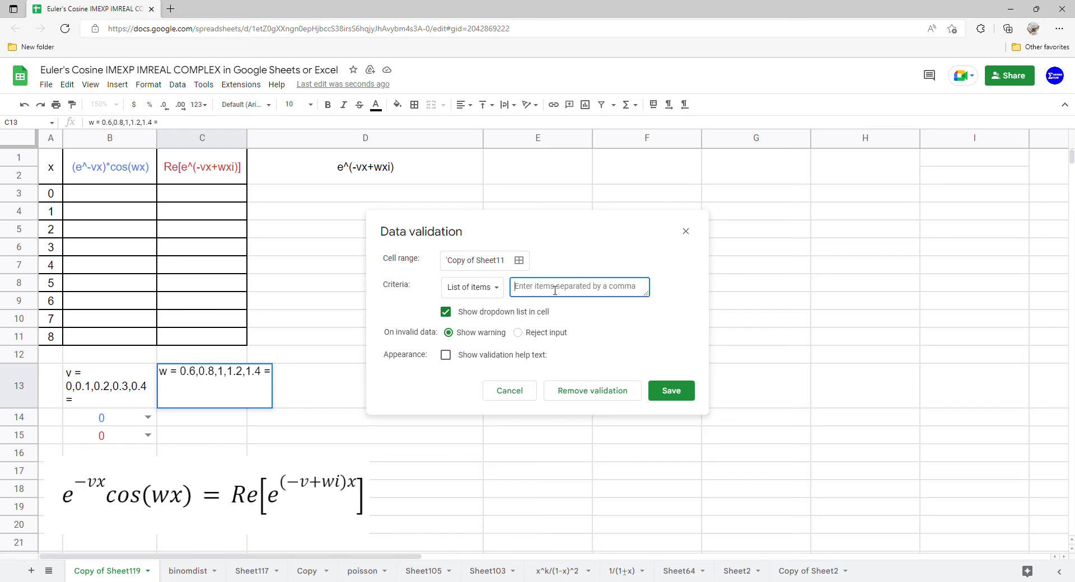
key("ctrl+v")
left_click(675, 392)
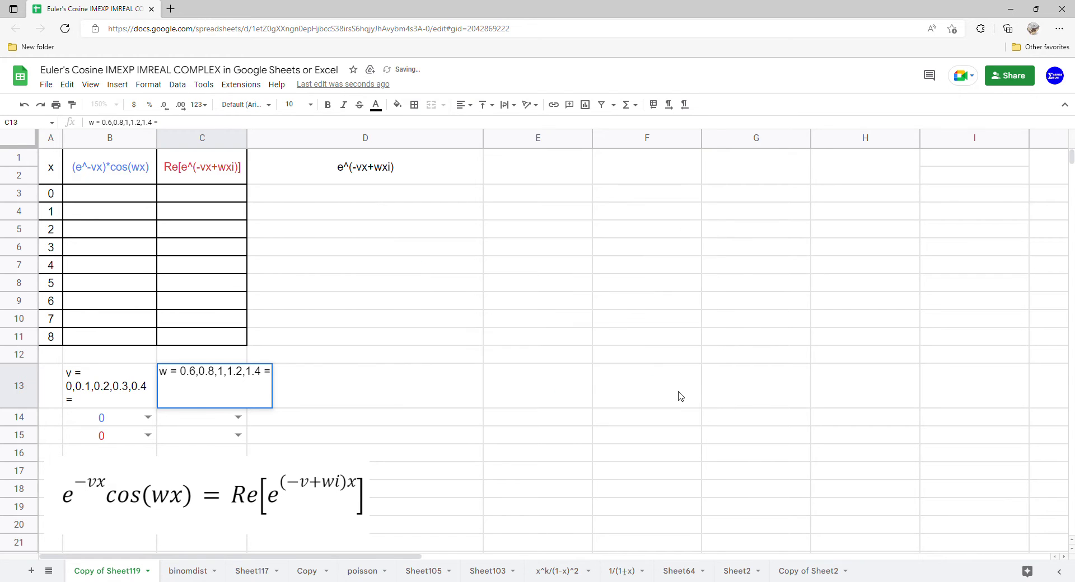
Step: Choose 0.6 as the w value in both C14 and C15
left_click(238, 418)
left_click(216, 435)
left_click(238, 436)
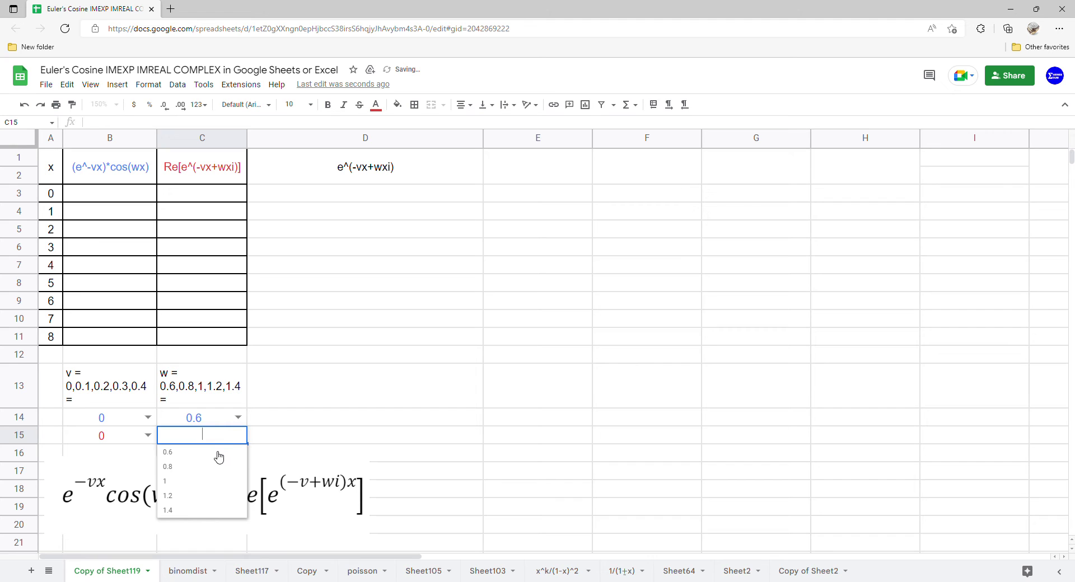
left_click(220, 453)
Step: Start an array formula in B3 with the exponential part, =ARRAYFORMULA(EXP(-B14*A3:A11)
left_click(125, 196)
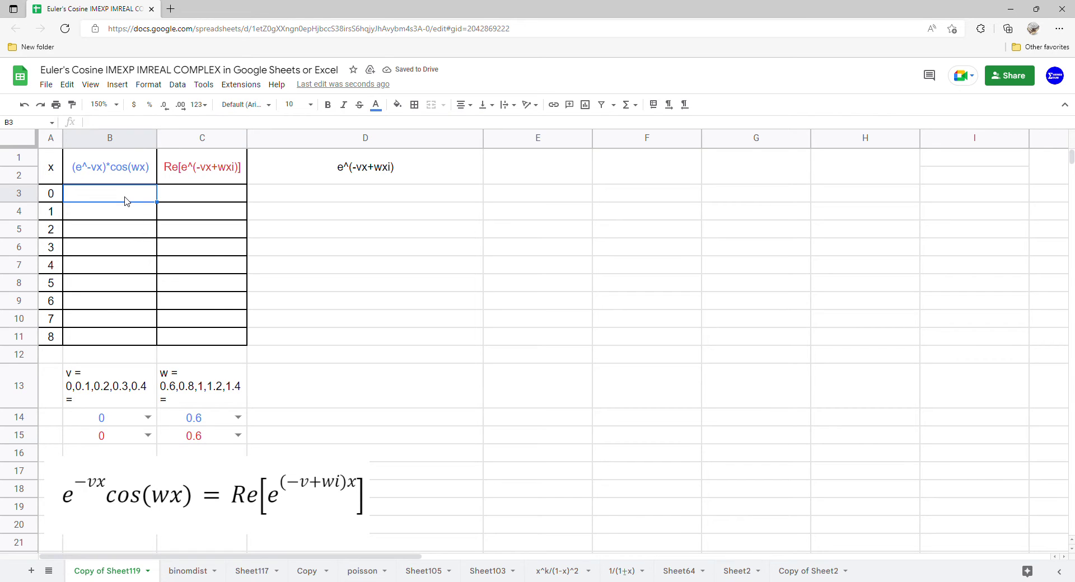
type("=arrayf")
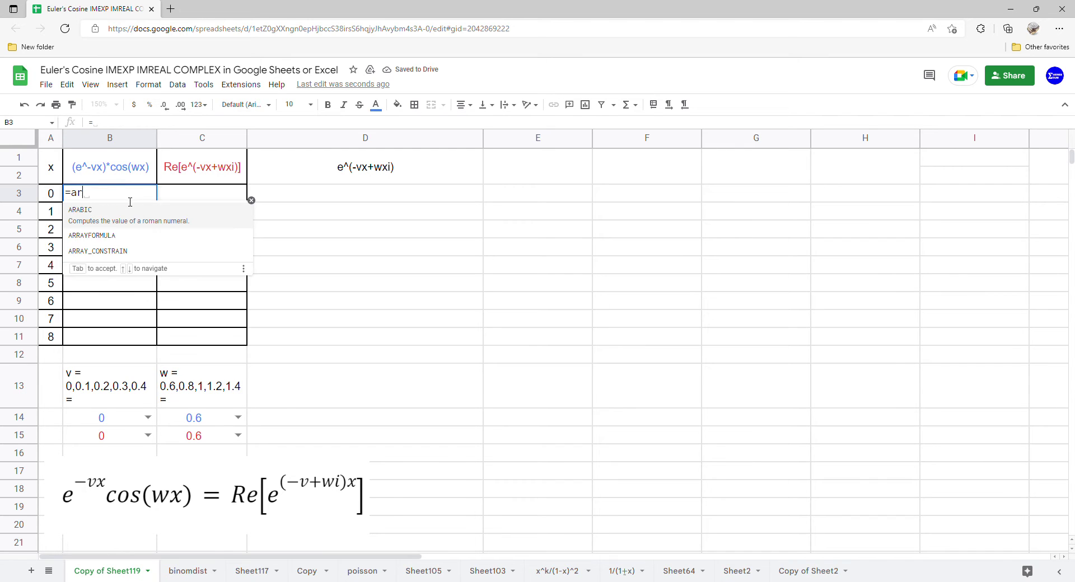
key("Tab")
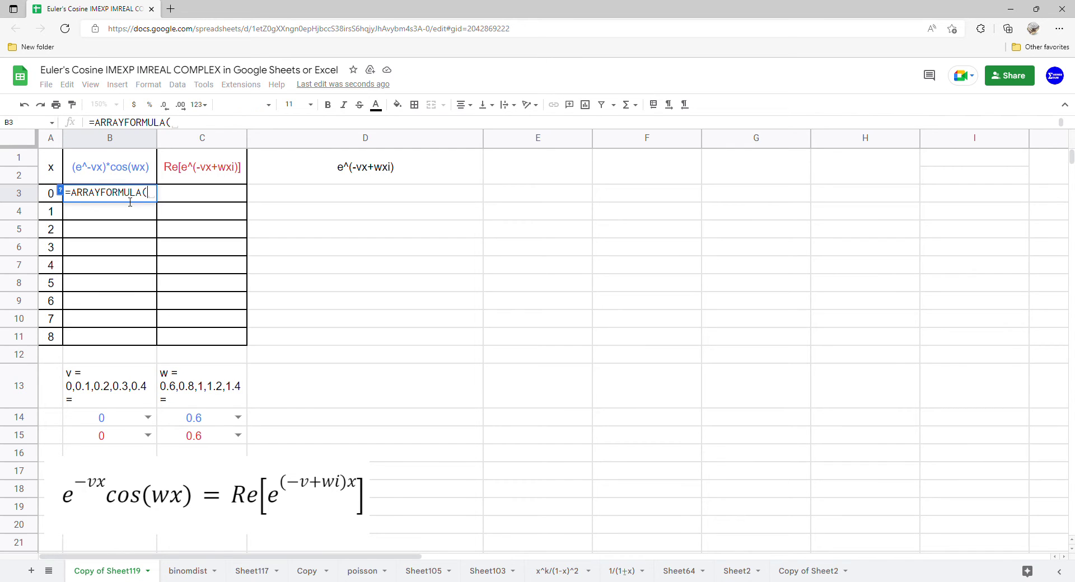
type("-")
left_click(119, 421)
type("*")
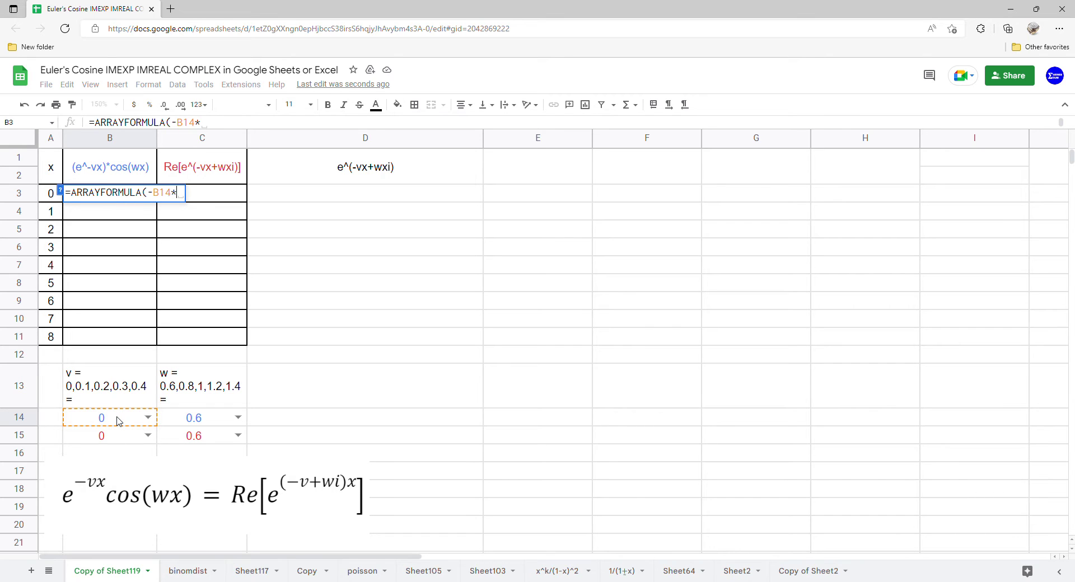
left_click_drag(55, 198, 48, 339)
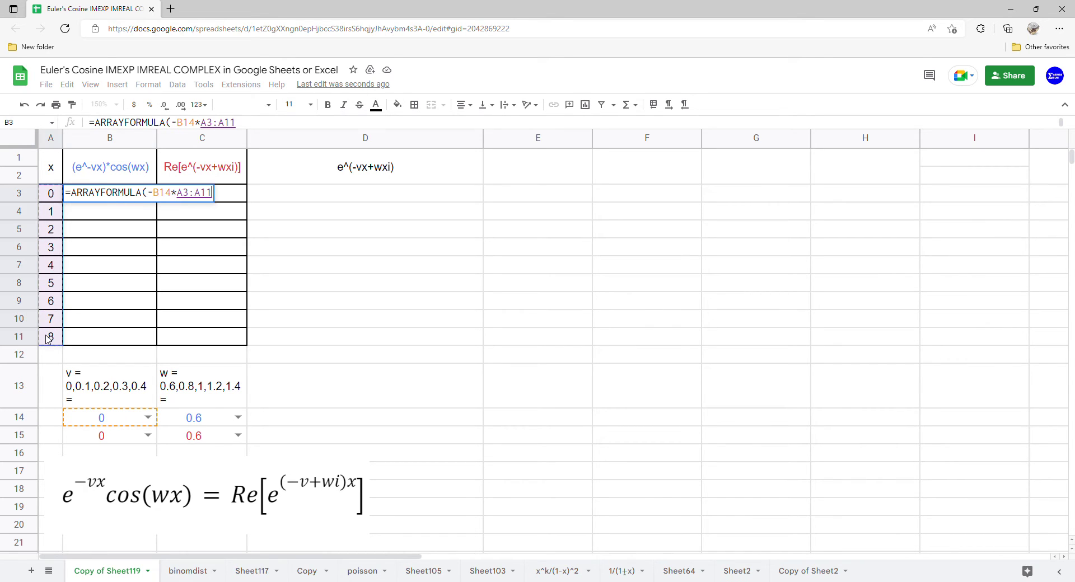
left_click(145, 193)
type("(exp")
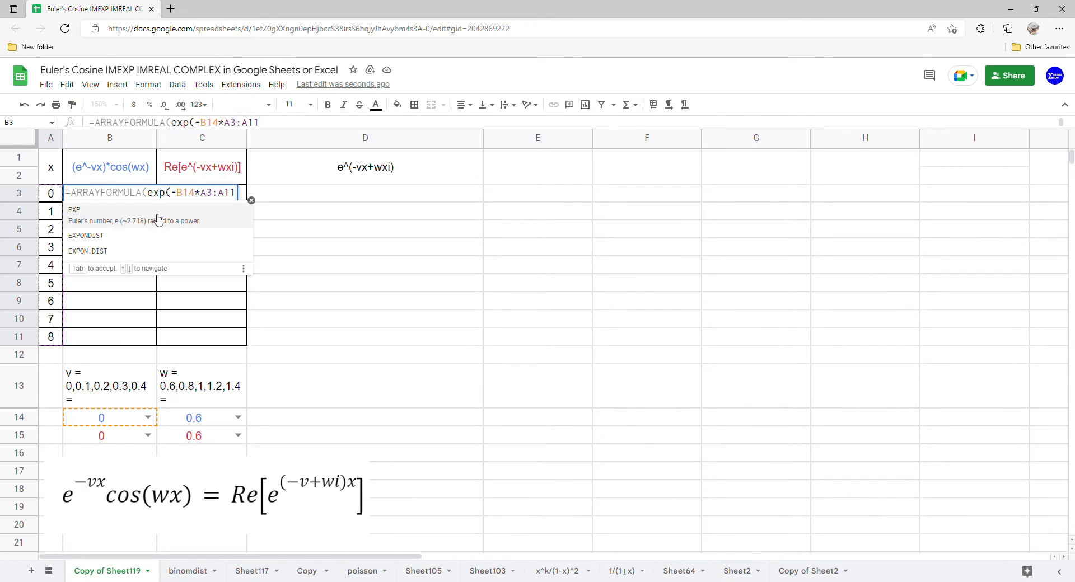
left_click(158, 220)
key("Delete")
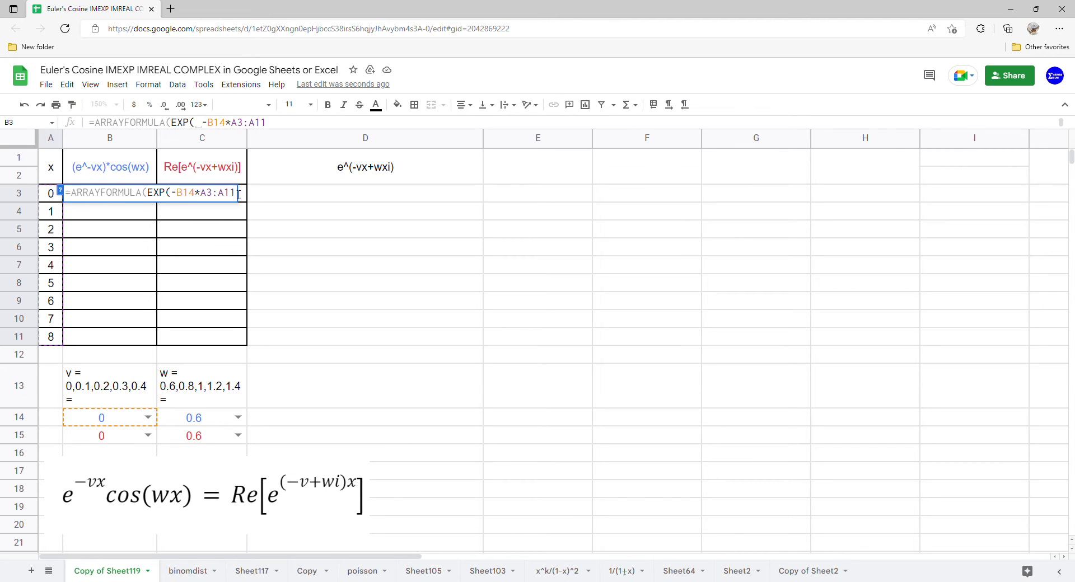
type(")")
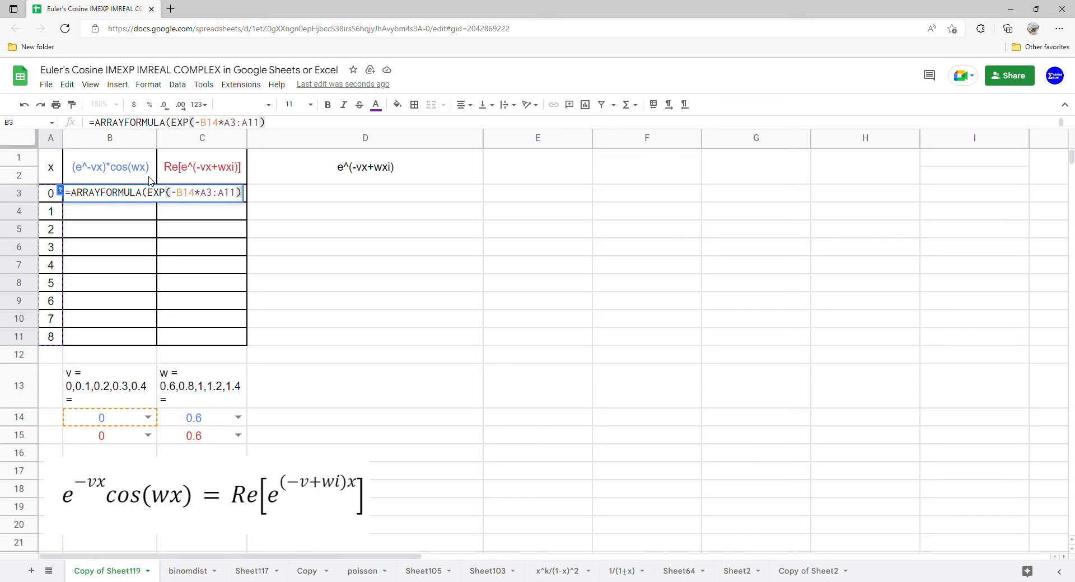
Step: Complete the B3 array formula by multiplying the exponential by COS(C14*A3:A11), and enter it
type("*cos")
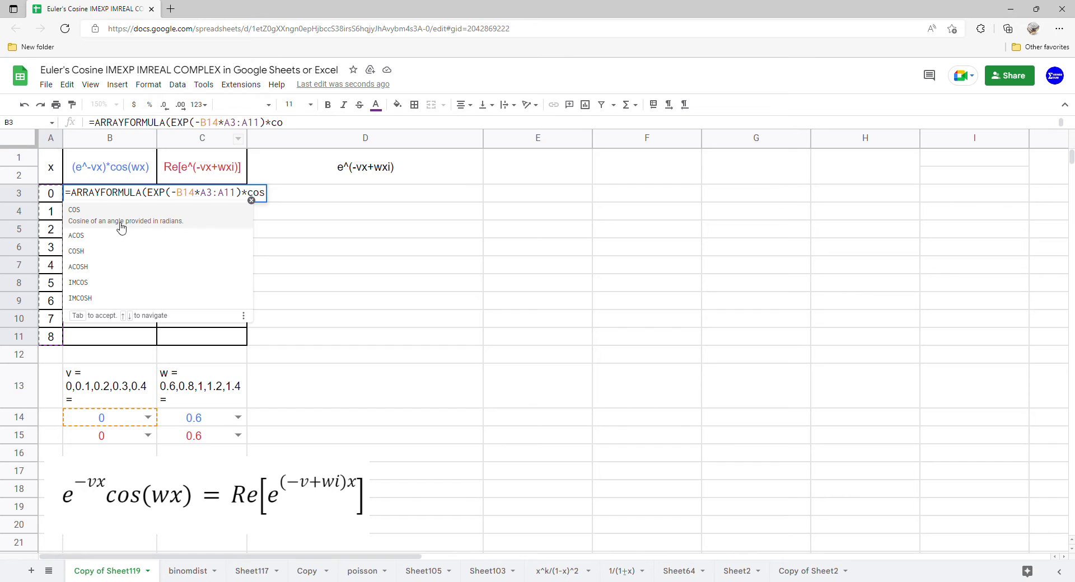
key("Tab")
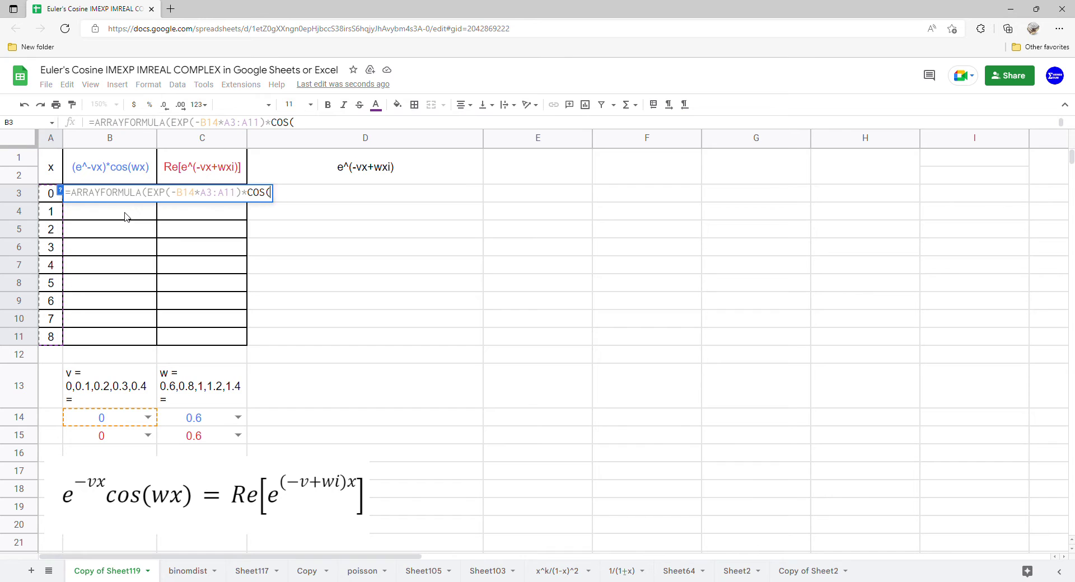
left_click(194, 422)
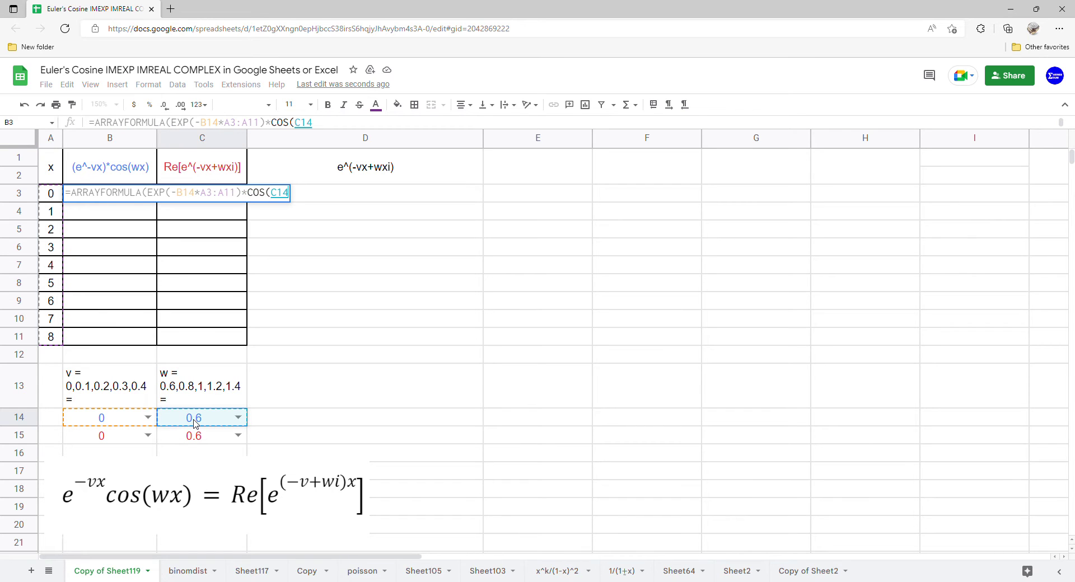
type("*")
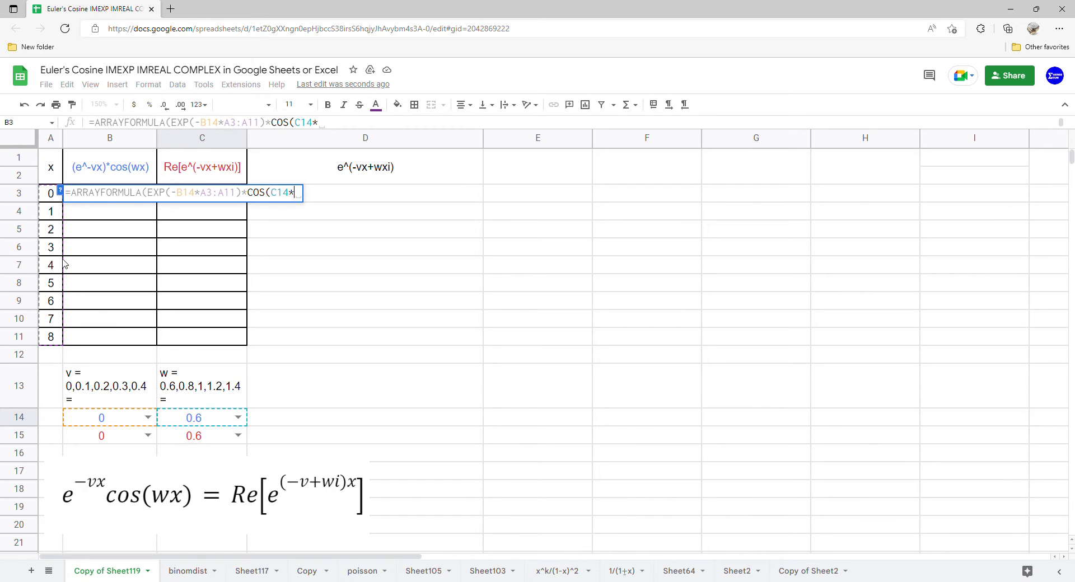
left_click_drag(53, 200, 51, 339)
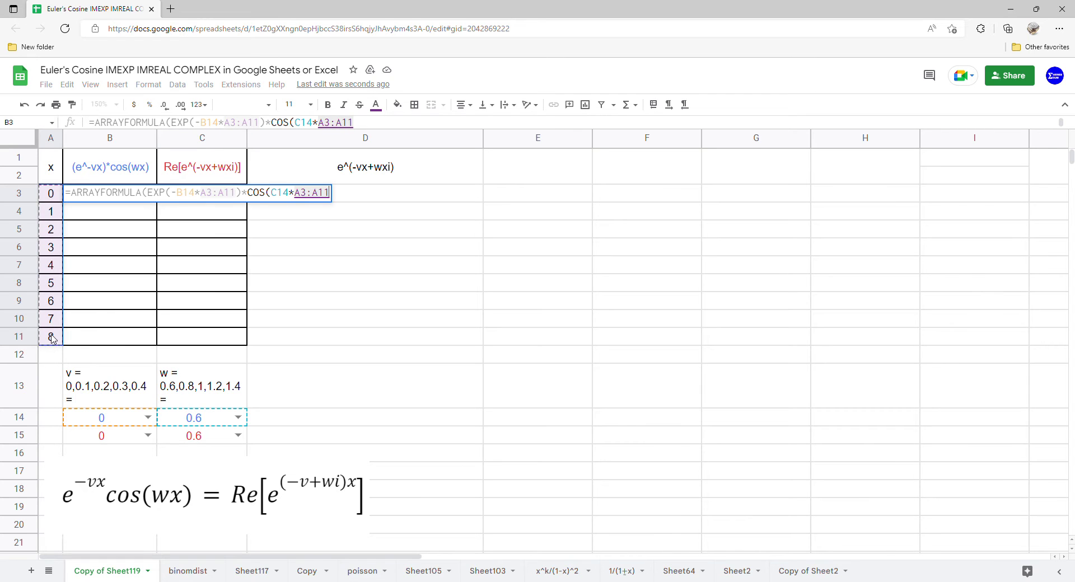
key("Return")
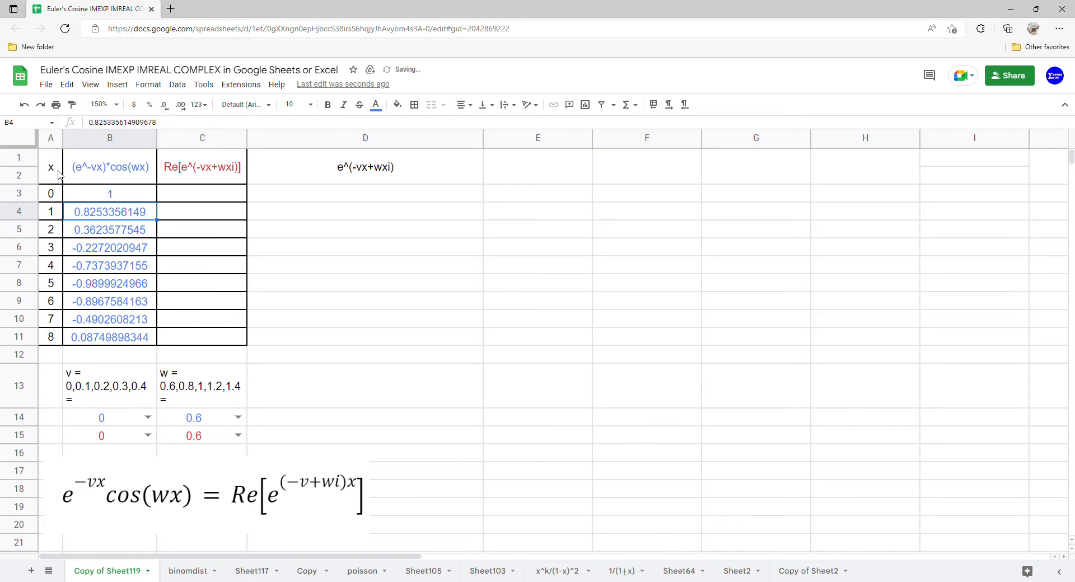
Step: Insert a scatter chart of A1:C11 using row 1 as headers, and open its customization settings
left_click_drag(60, 175, 212, 343)
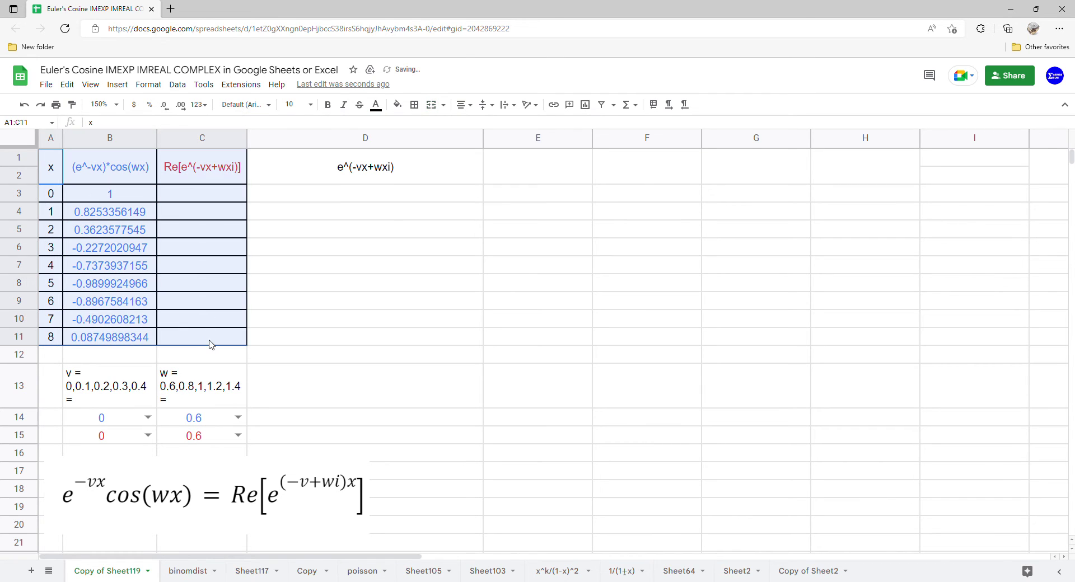
left_click(136, 85)
left_click(165, 199)
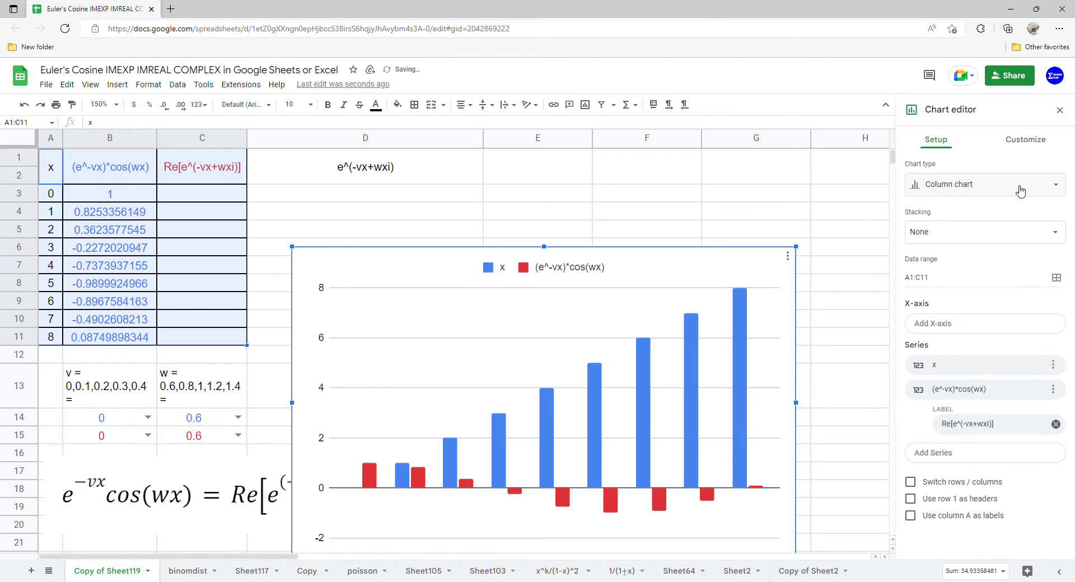
left_click(1020, 191)
left_click(944, 521)
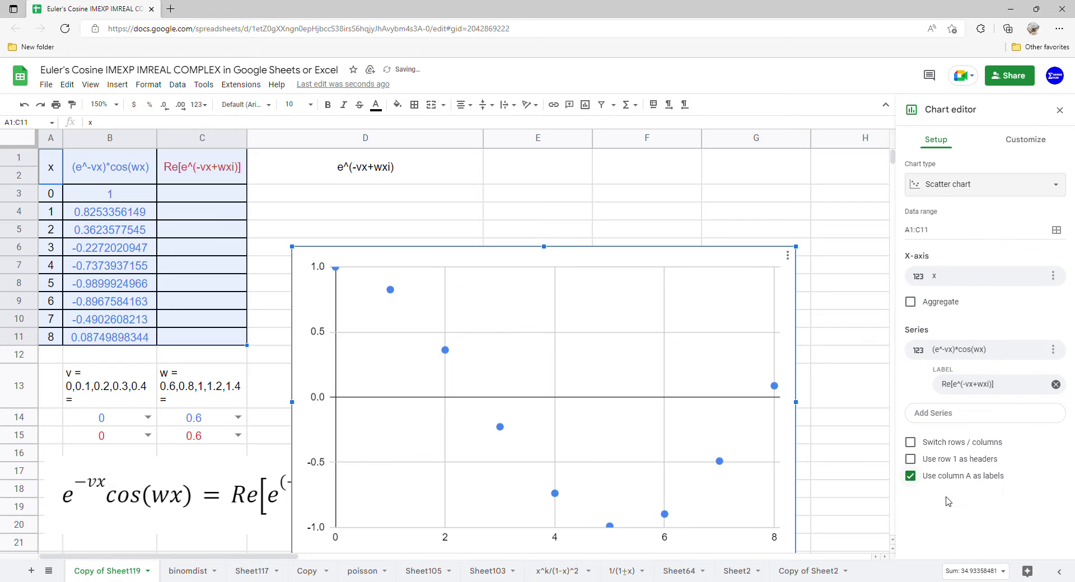
left_click(939, 465)
left_click(1043, 144)
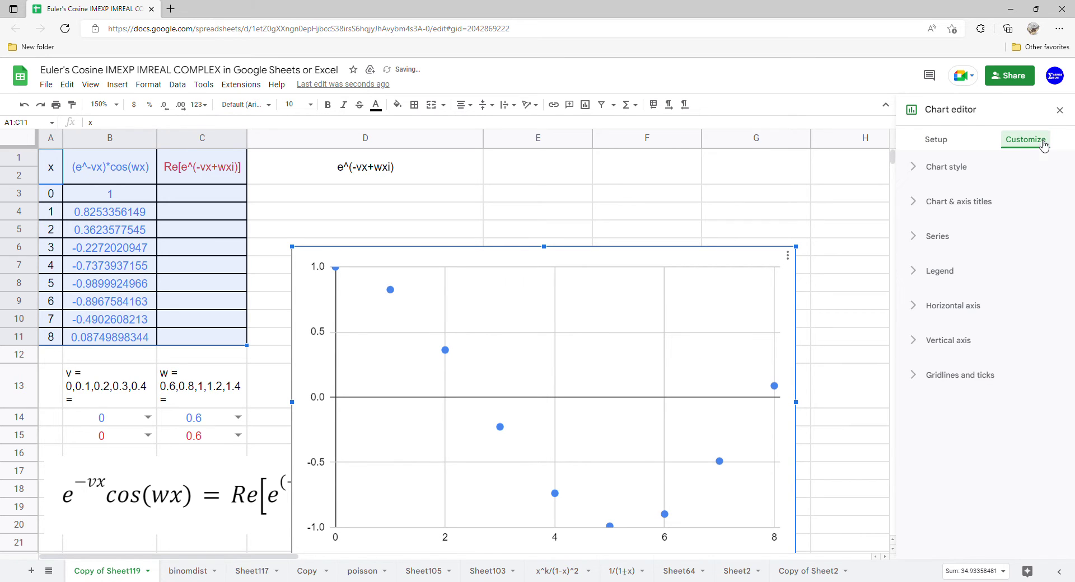
Step: Add a trendline of type Polynomial to the (e^-vx)*cos(wx) series of the chart
left_click(944, 240)
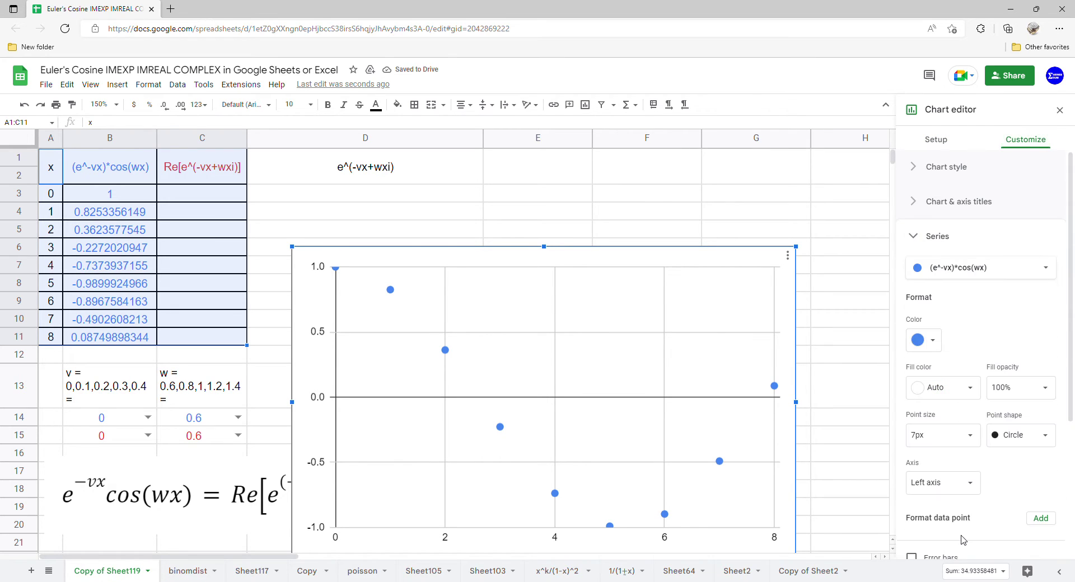
scroll(964, 540, "down", 3)
left_click(938, 408)
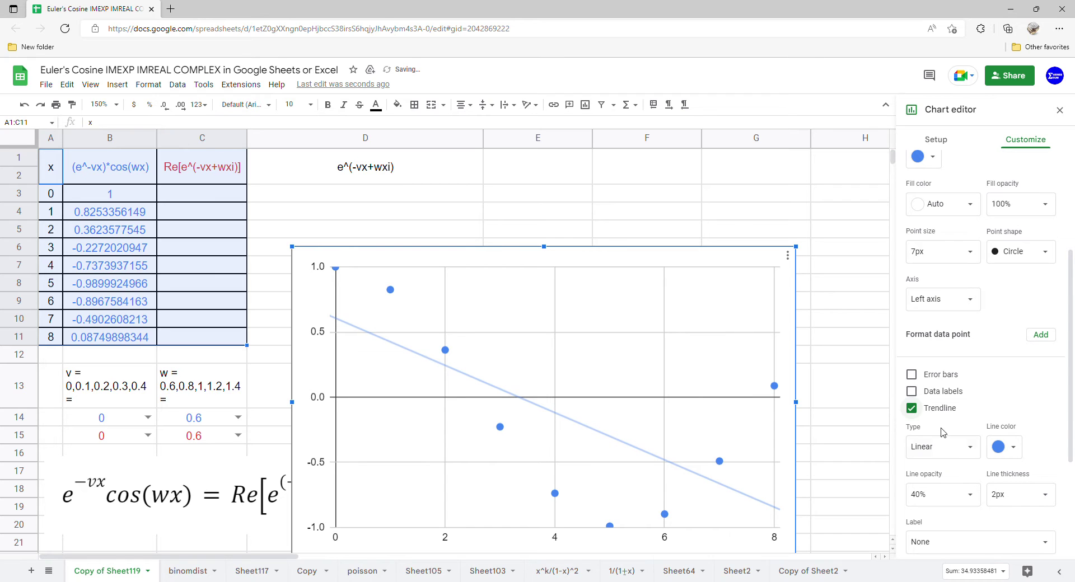
left_click(978, 448)
left_click(966, 481)
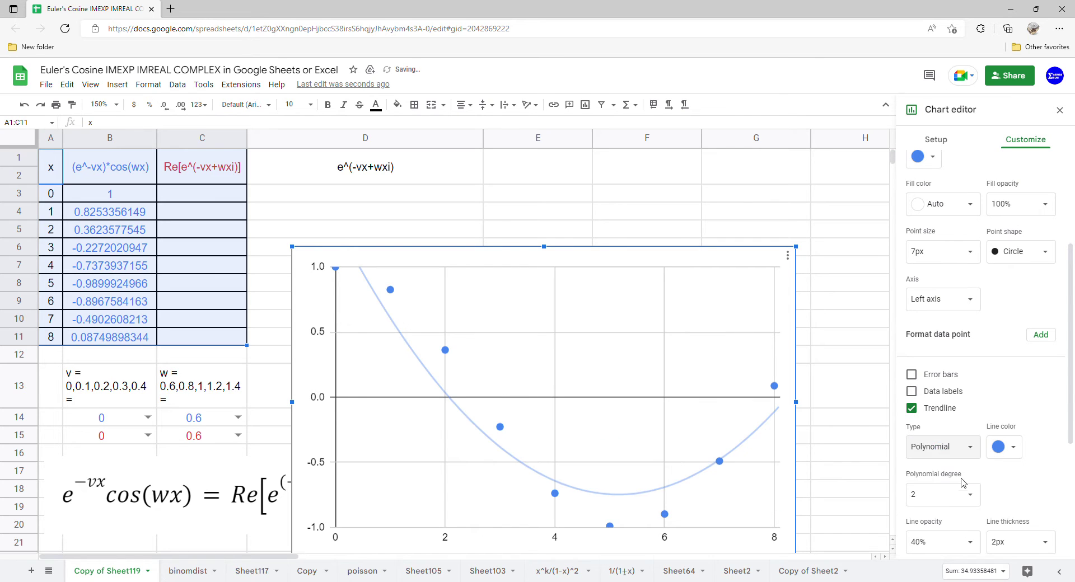
Step: Set the trendline's polynomial degree to 8, label it with its equation, and close the chart editor
left_click(952, 494)
scroll(934, 531, "down", 1)
left_click(931, 529)
left_click(943, 528)
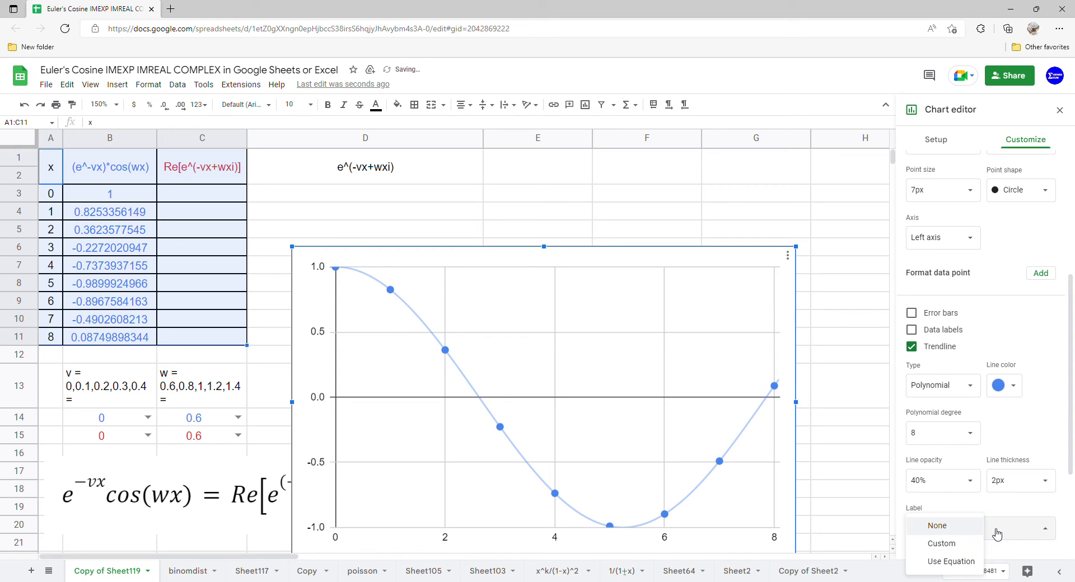
left_click(958, 566)
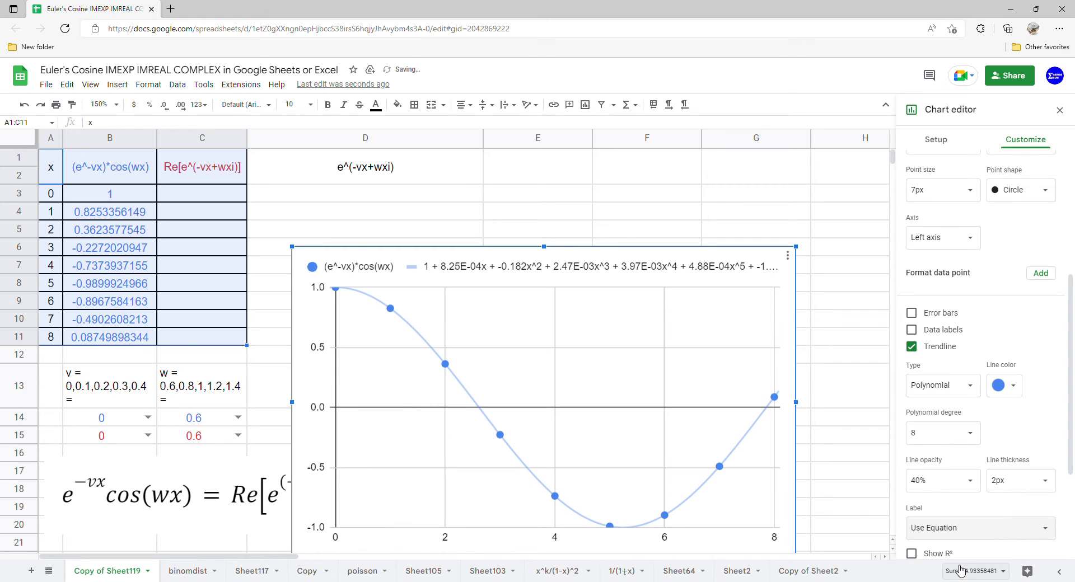
left_click(1060, 109)
Step: Make the chart taller and wider, and place it beside column D so that the column is uncovered
left_click_drag(744, 295, 851, 208)
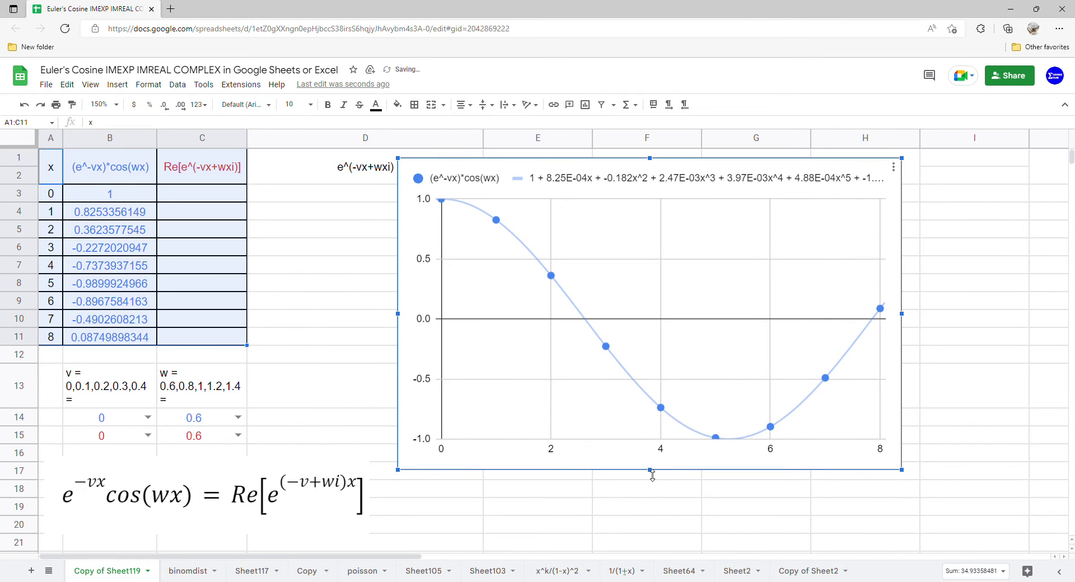
left_click_drag(652, 475, 651, 546)
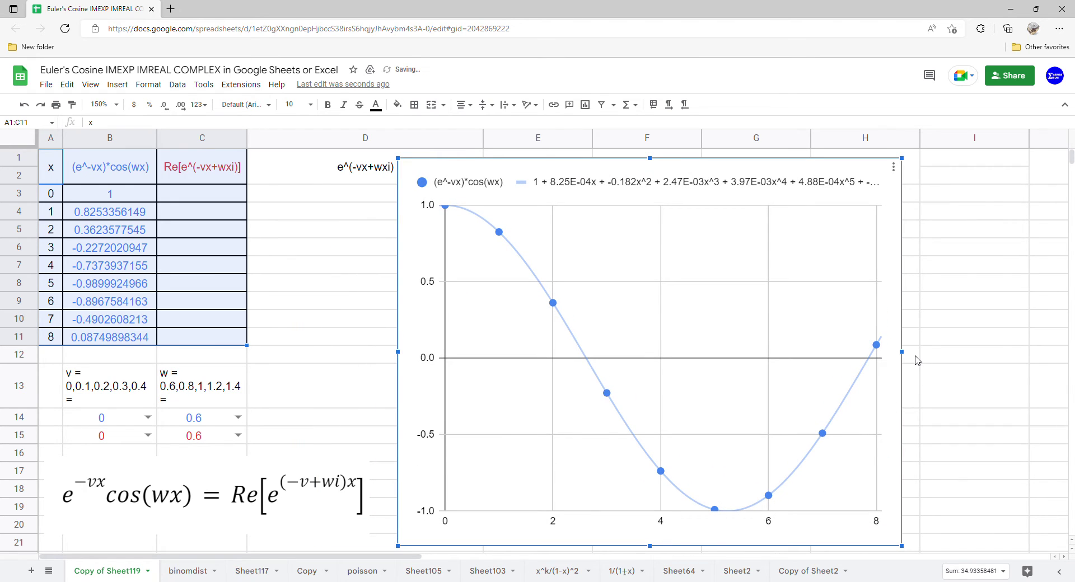
left_click_drag(909, 354, 1057, 347)
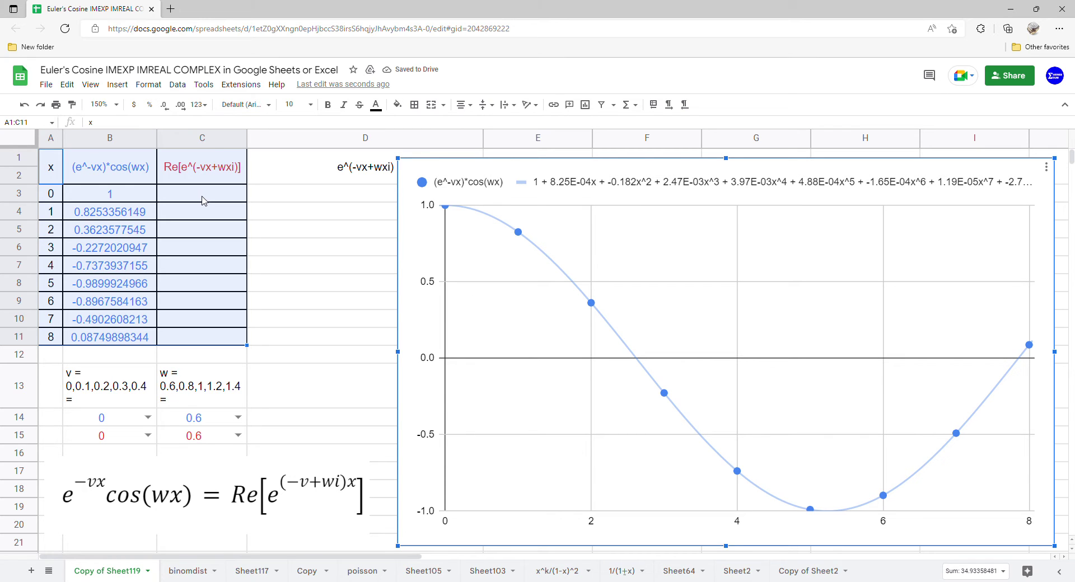
left_click_drag(423, 244, 517, 235)
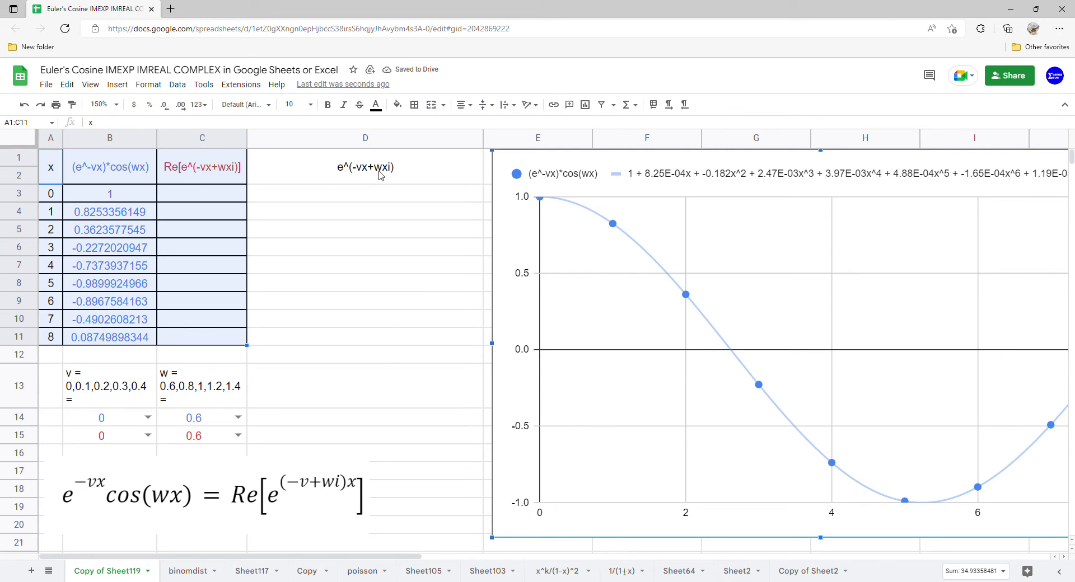
Step: Start an array formula in D3 with the real part of the complex exponent, =ARRAYFORMULA(COMPLEX(-B15*A3:A11
left_click(353, 202)
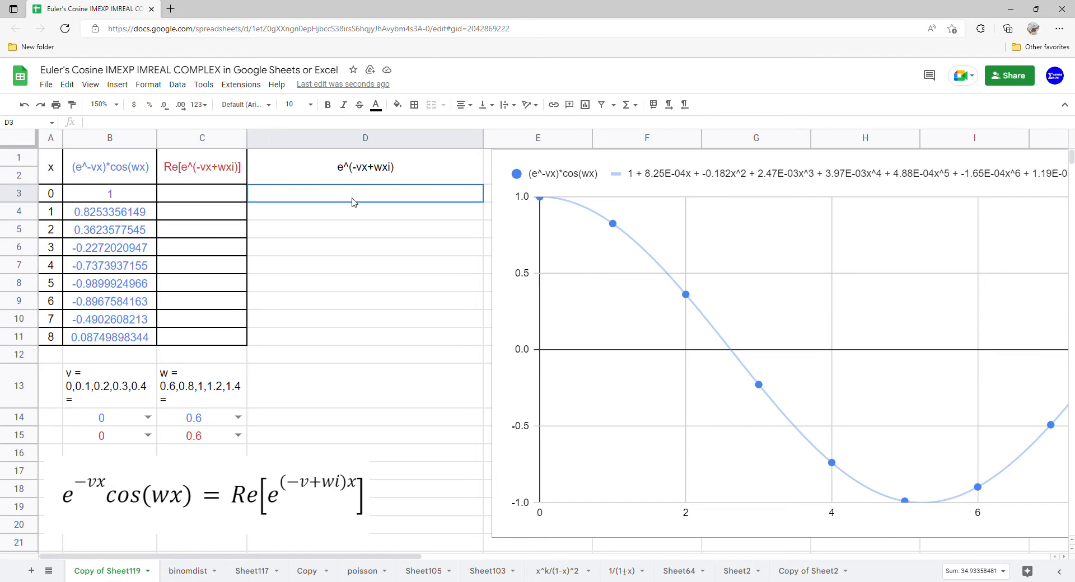
type("=ARRAYFORMULA(")
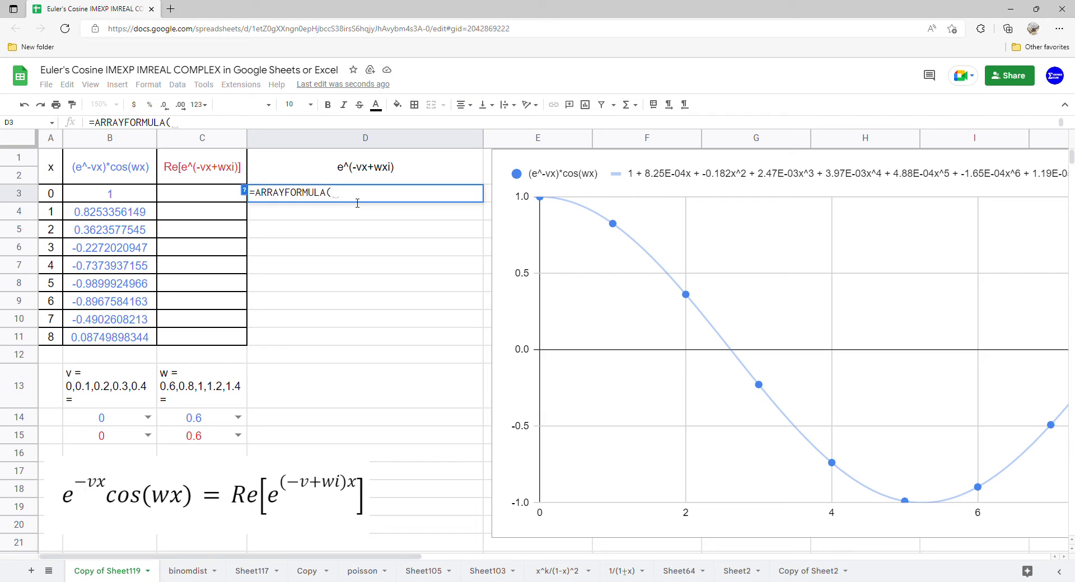
type("comp")
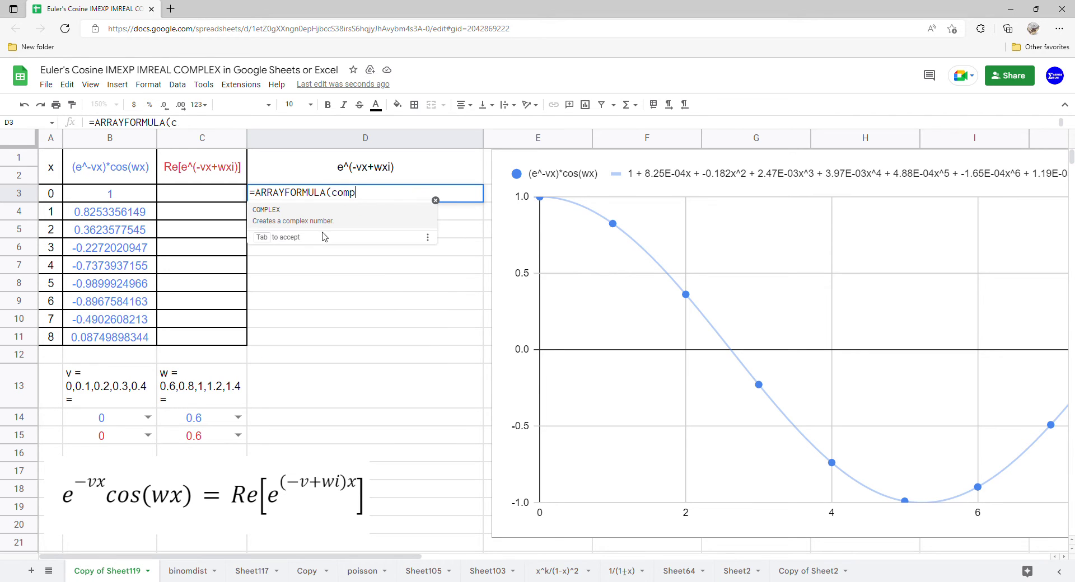
left_click(329, 216)
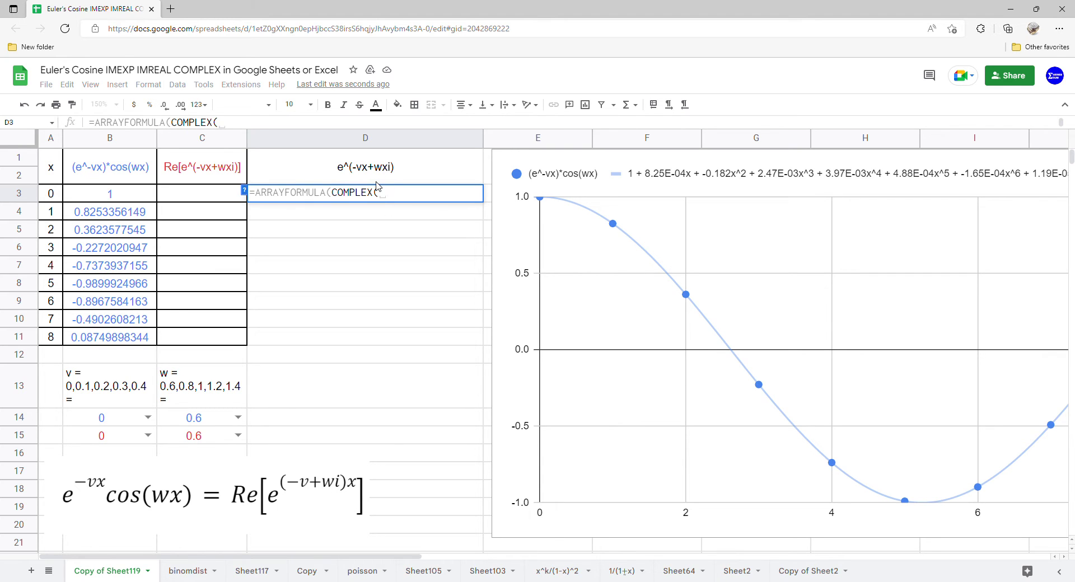
left_click(132, 438)
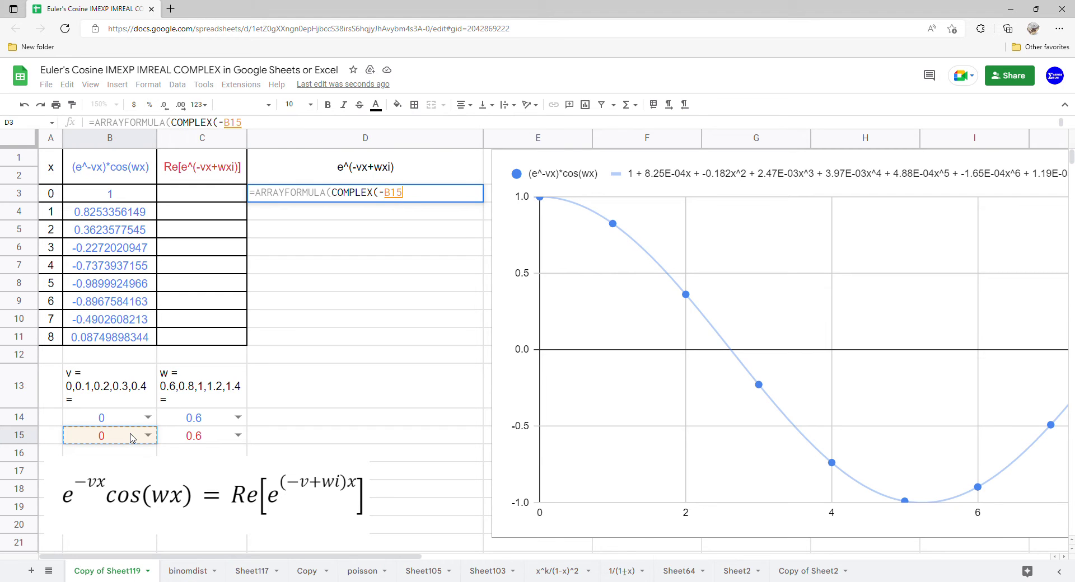
type("*")
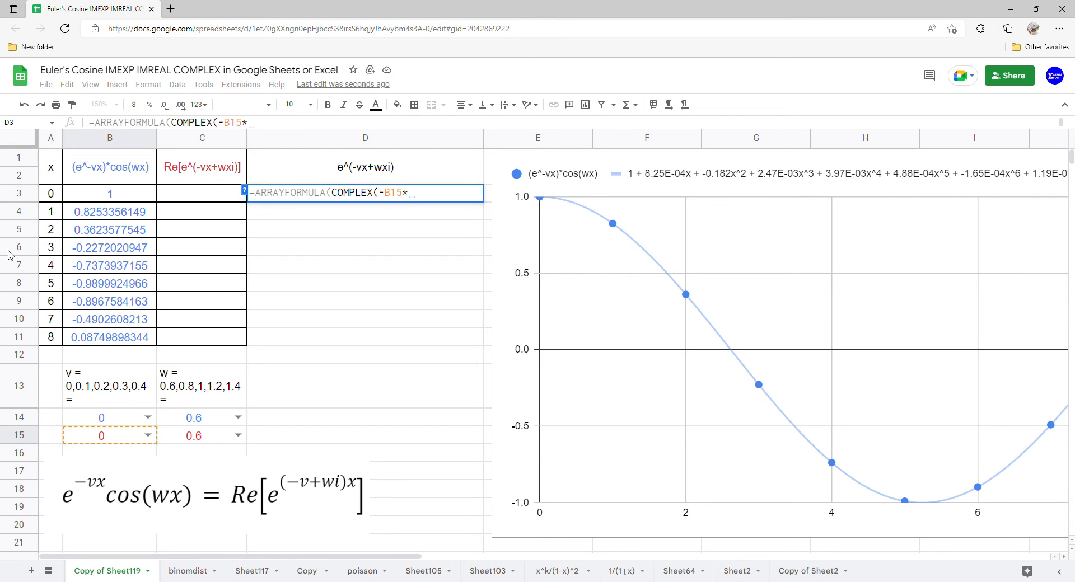
left_click_drag(49, 193, 53, 339)
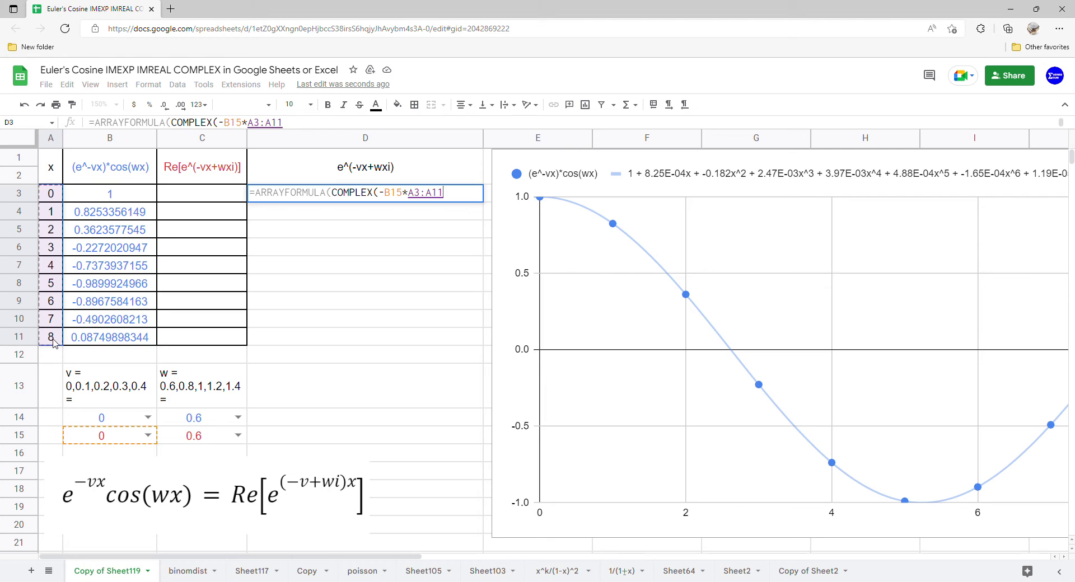
Step: Complete the D3 array formula with C15*A3:A11 as the imaginary part of COMPLEX, and enter it
type(",")
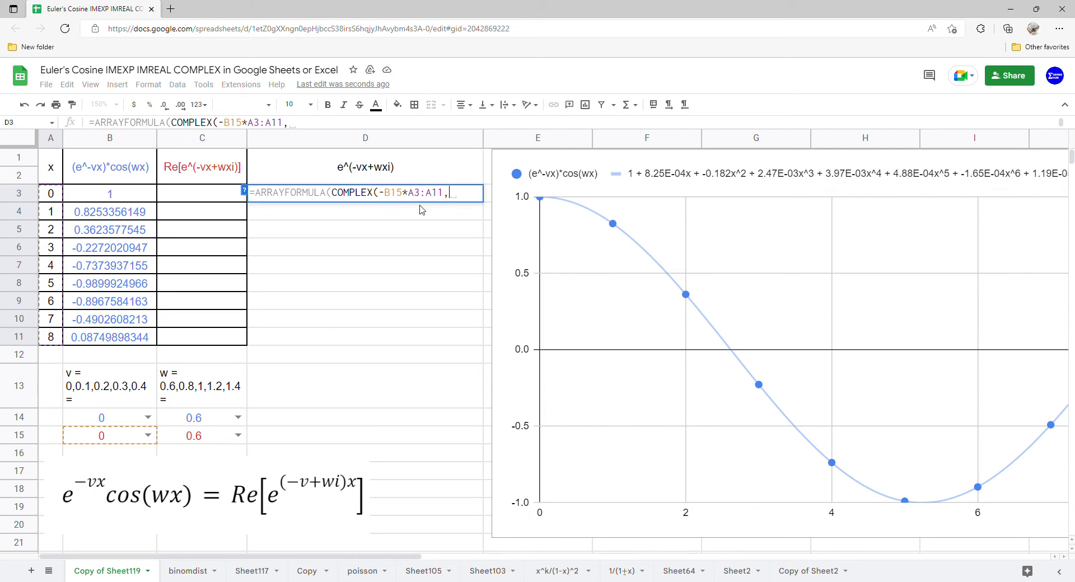
left_click(222, 440)
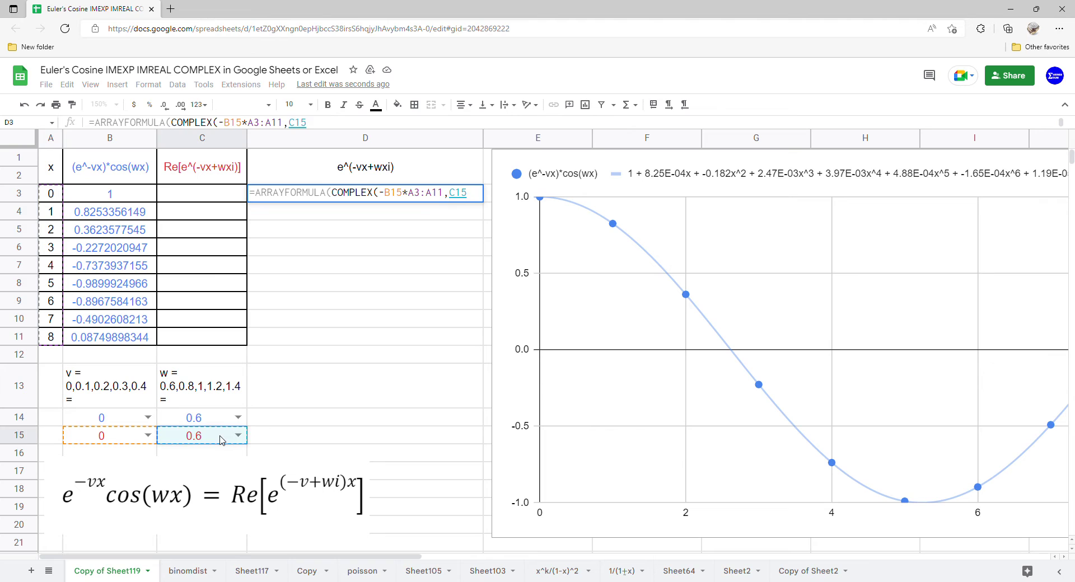
type("*")
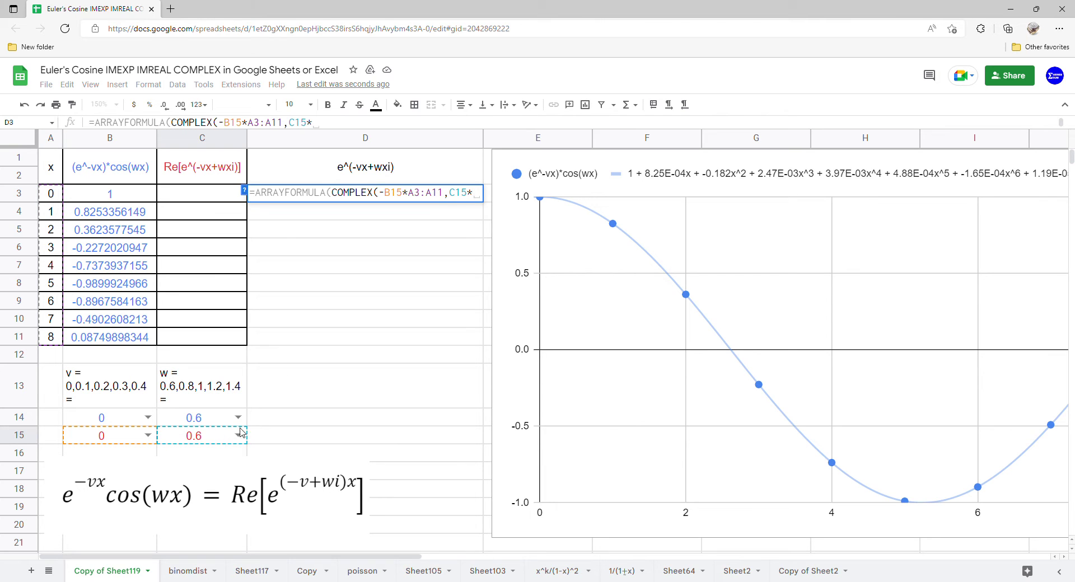
left_click_drag(49, 197, 52, 340)
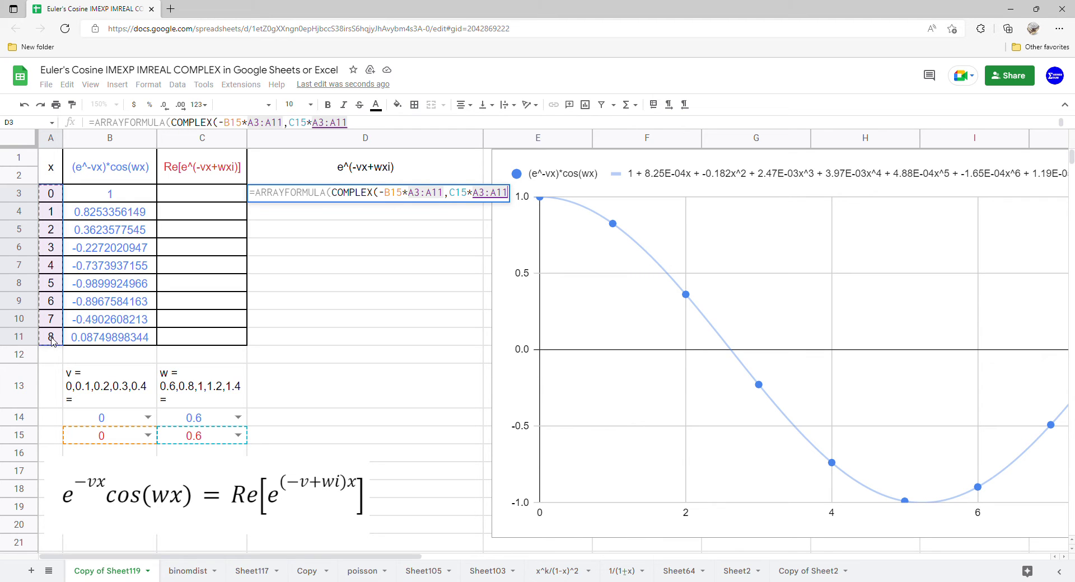
type(")")
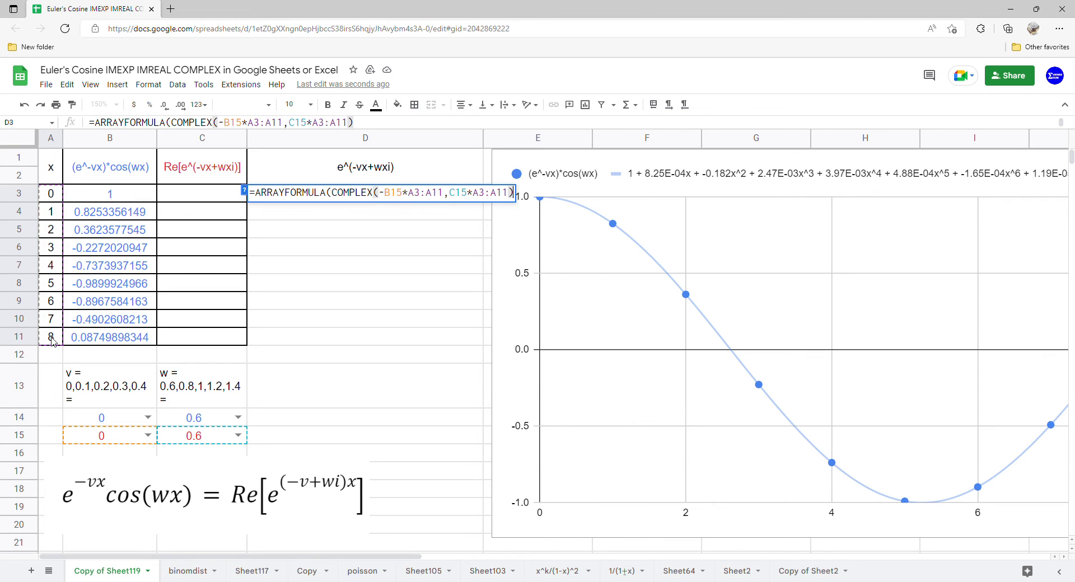
key("Return")
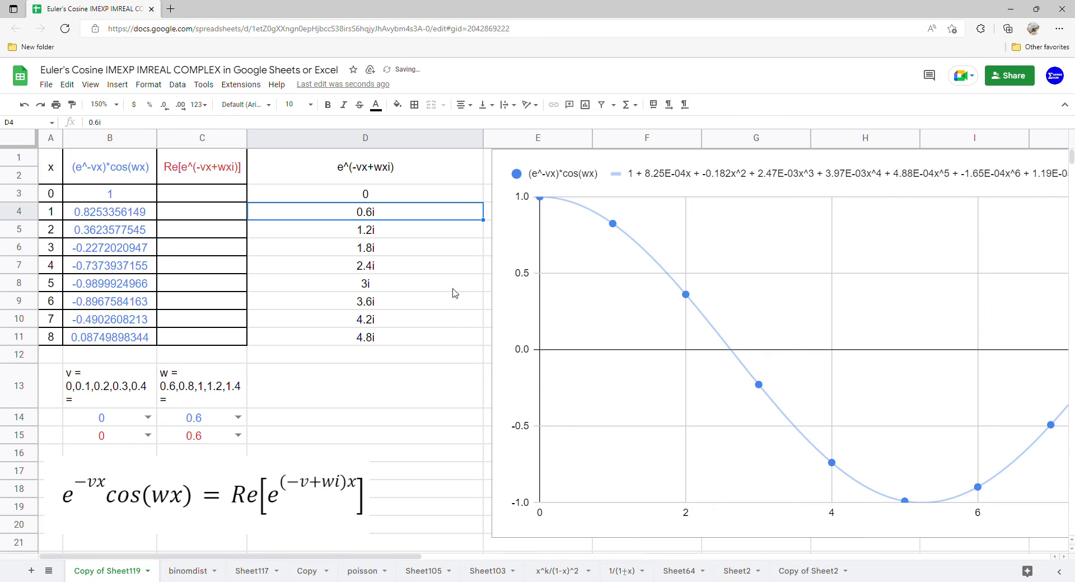
Step: Try 0.1 as the v value in B15 and set it back to 0
left_click(148, 436)
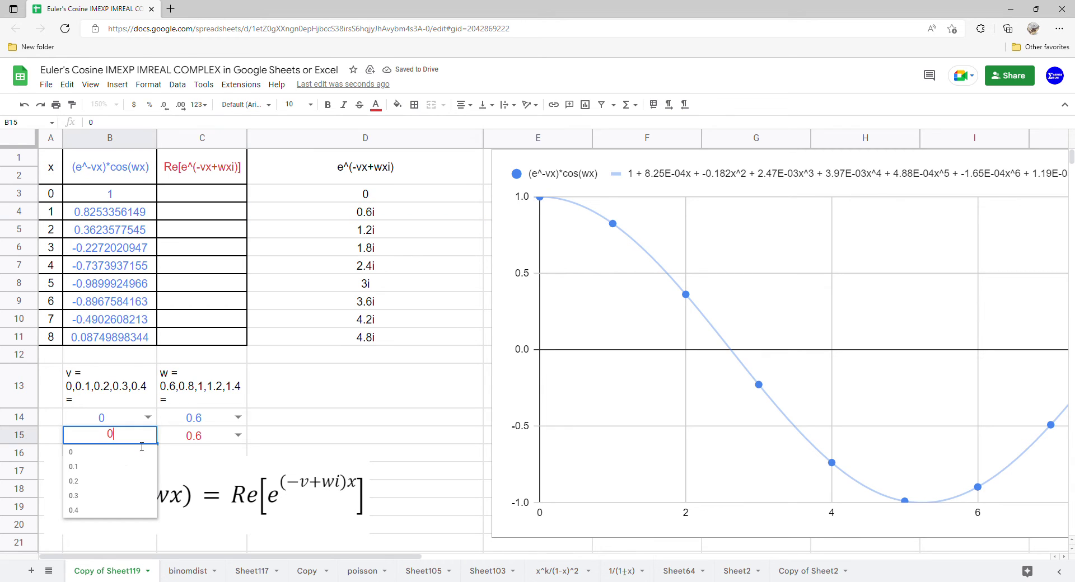
left_click(112, 467)
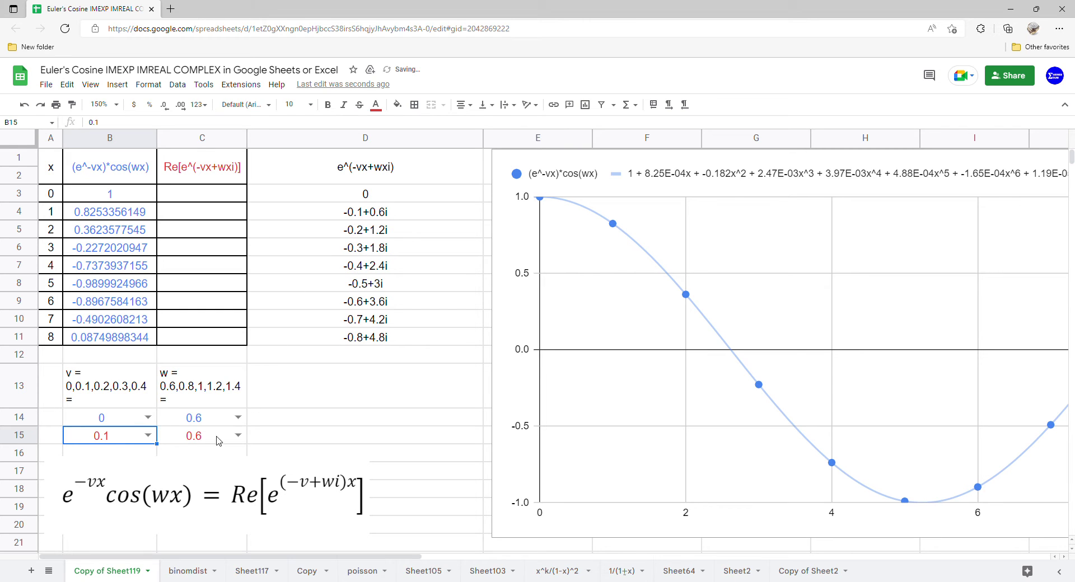
left_click(148, 435)
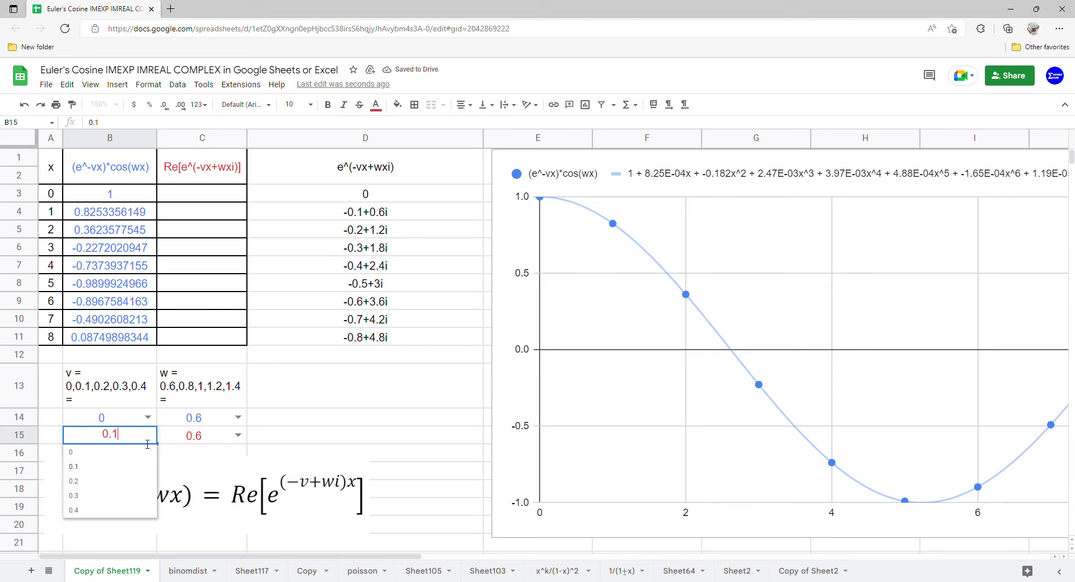
left_click(114, 454)
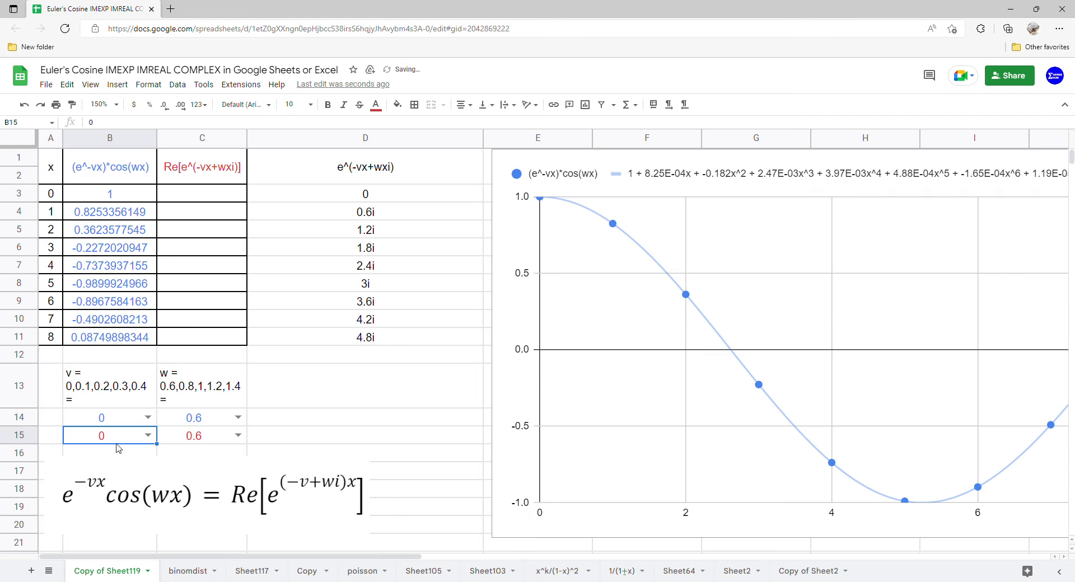
Step: Wrap the COMPLEX expression in D3's array formula in IMEXP, enter it, and select the results in D3:D11
left_click(338, 200)
double_click(339, 204)
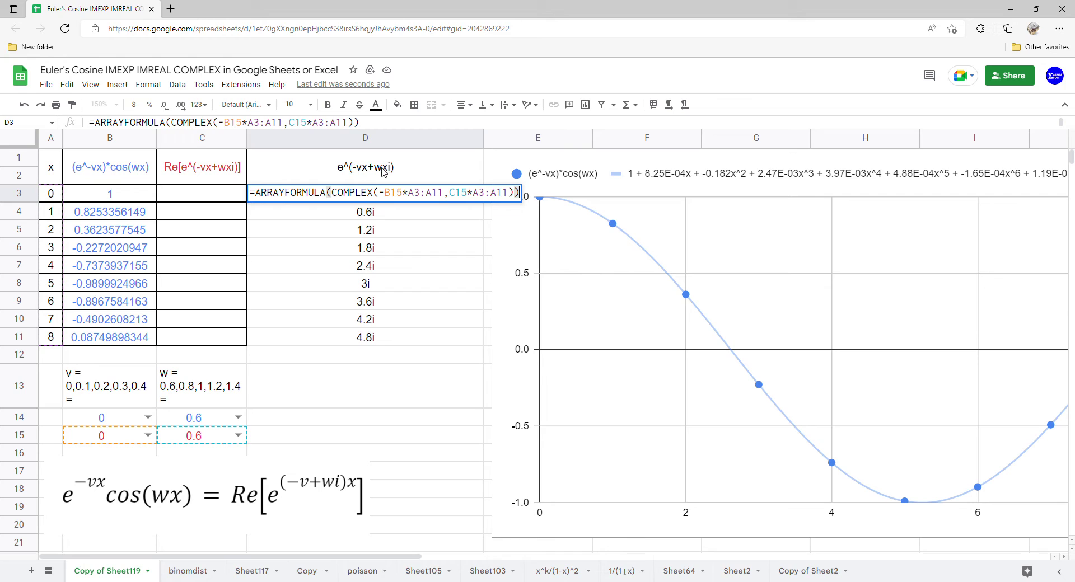
left_click(329, 194)
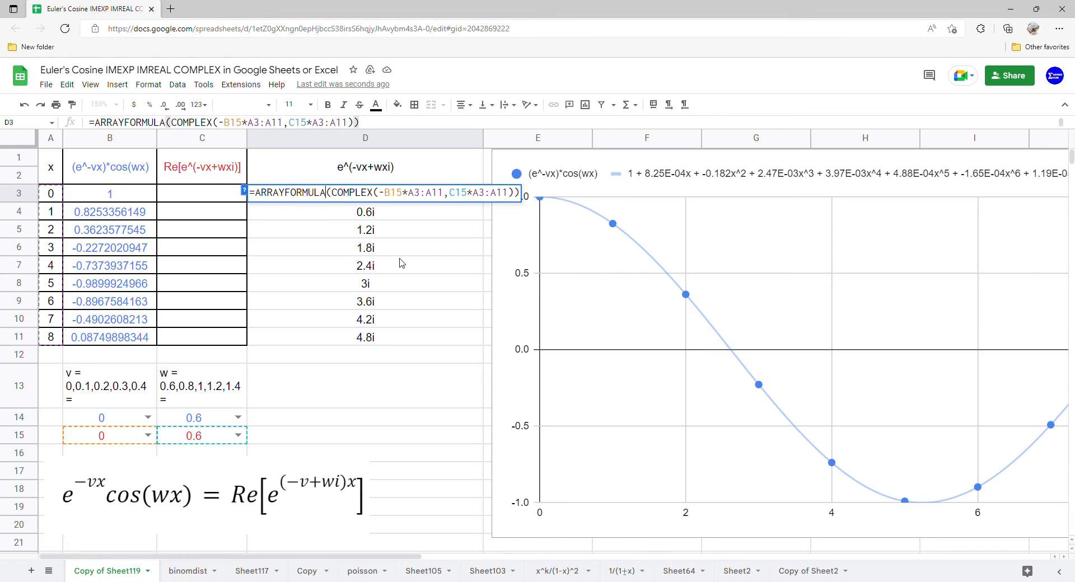
type("(im")
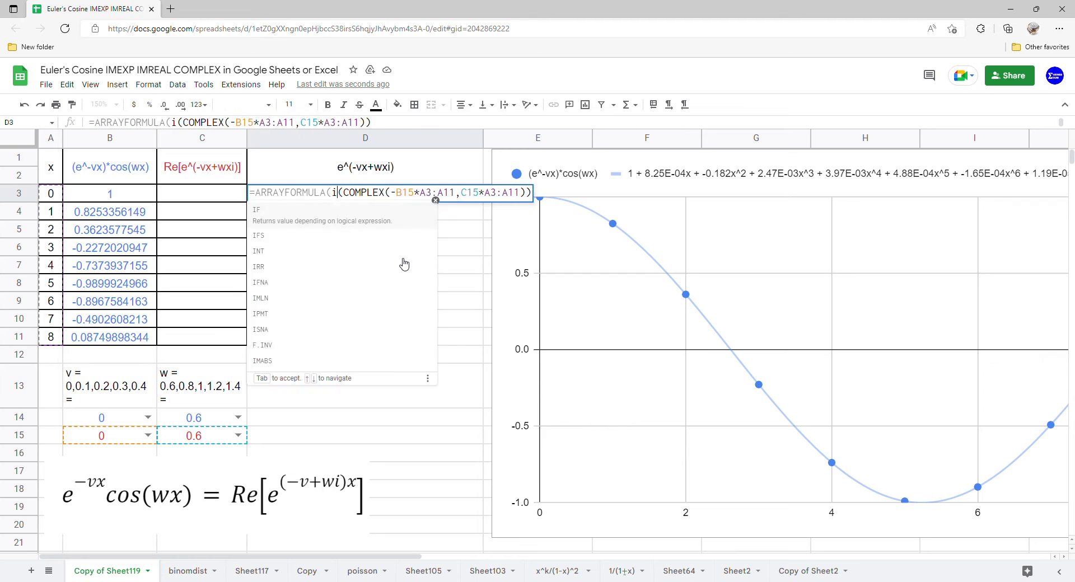
type("p")
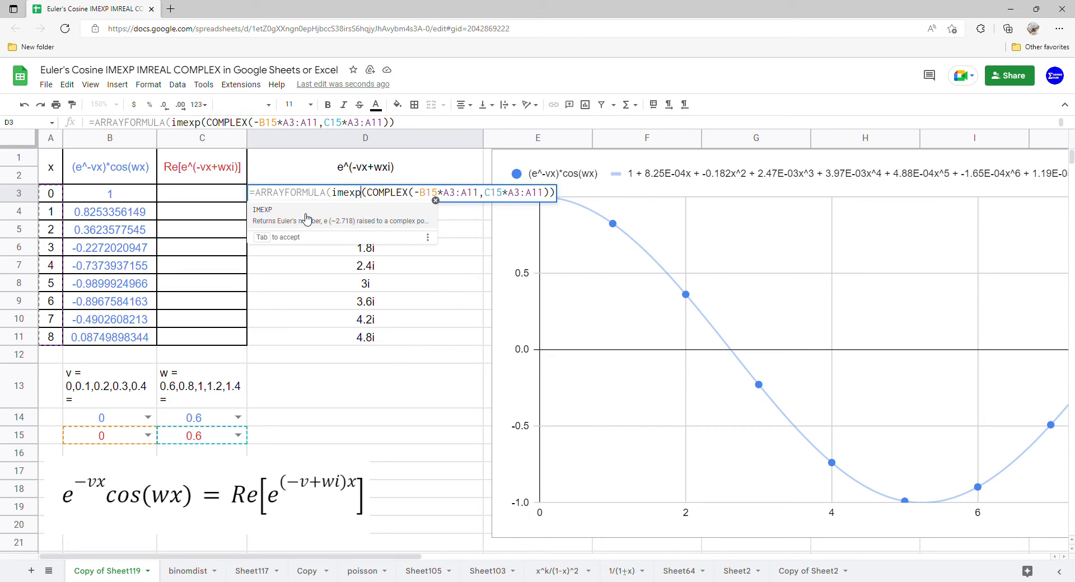
key("Tab")
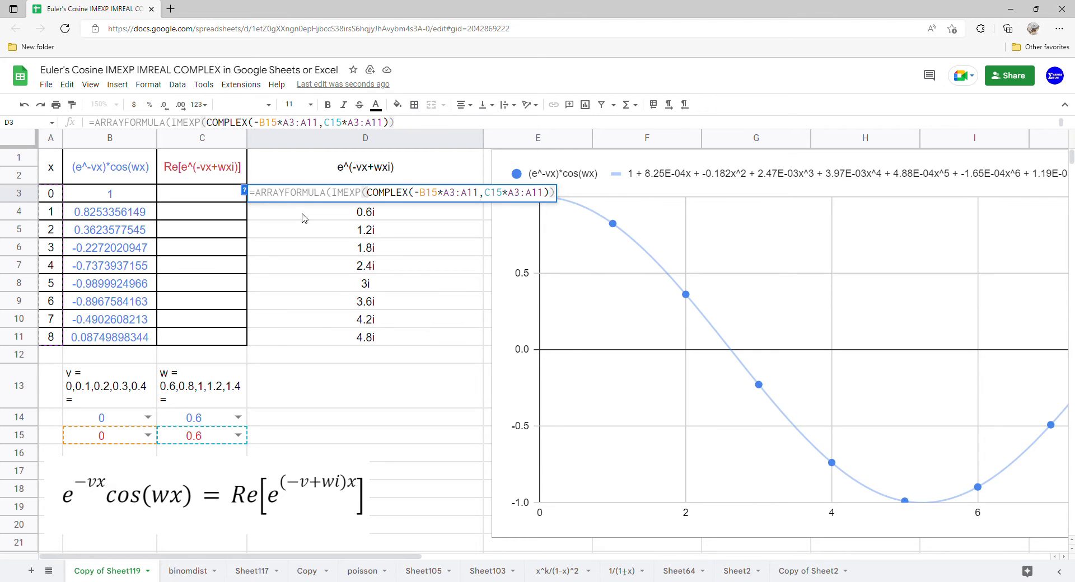
key("Return")
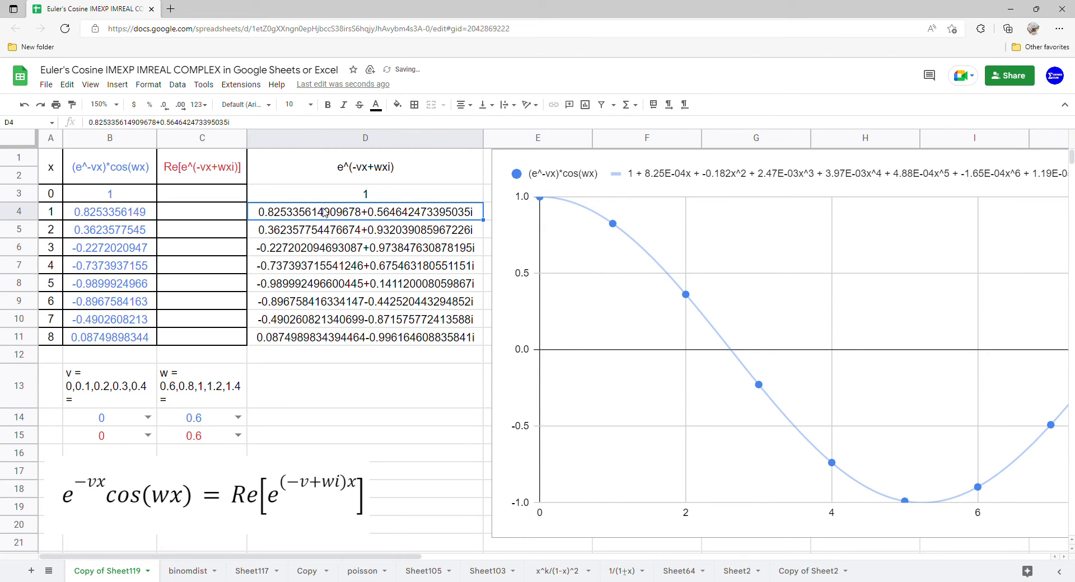
left_click_drag(368, 196, 369, 338)
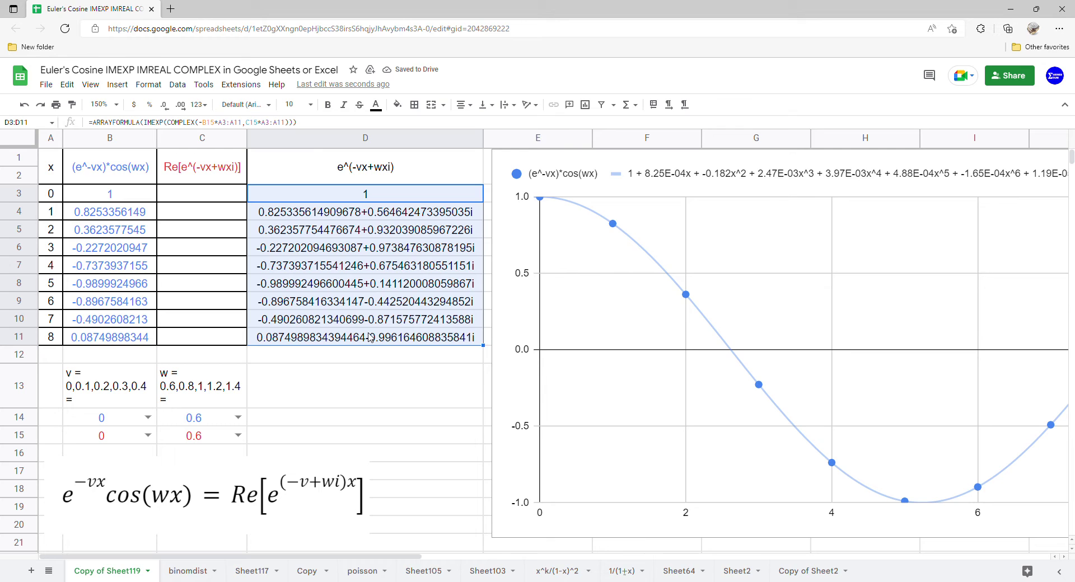
Step: Enter the array formula =ARRAYFORMULA(IMREAL(D3:D11)) in C3 to extract the real parts of the complex exponentials
left_click(199, 200)
type("=arr")
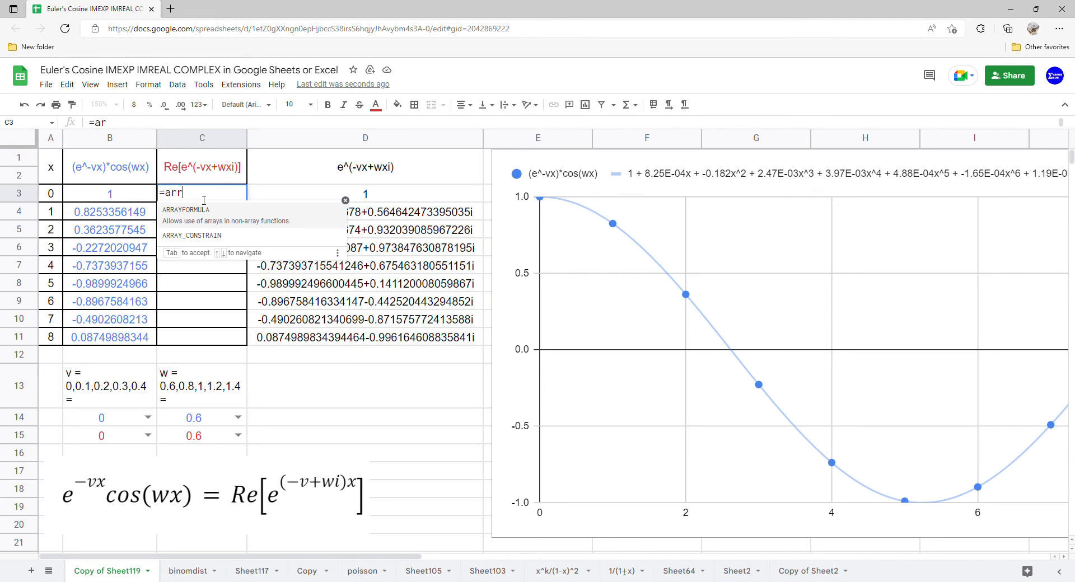
key("Tab")
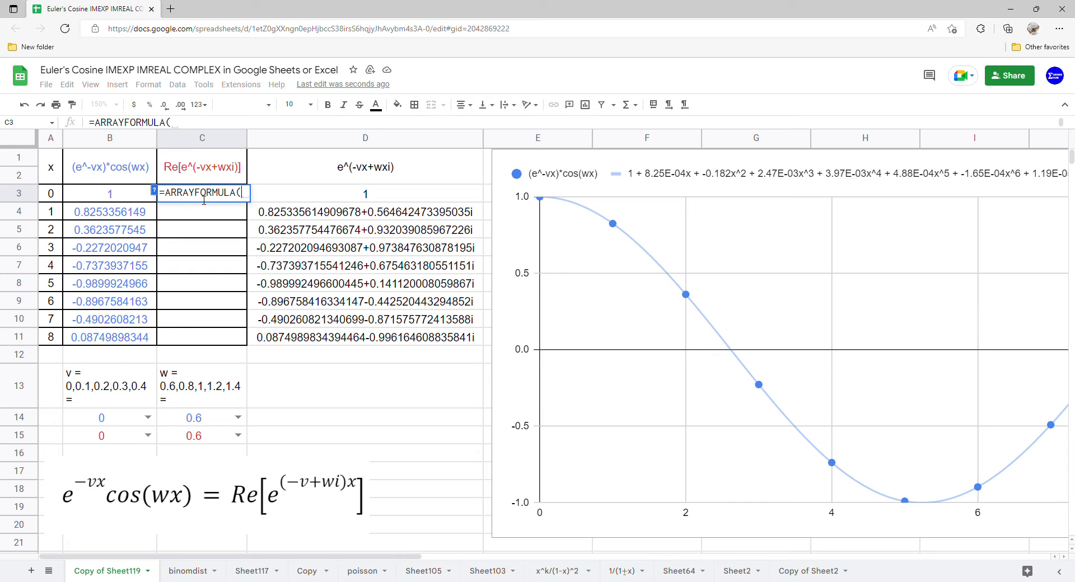
type("imre")
key("Tab")
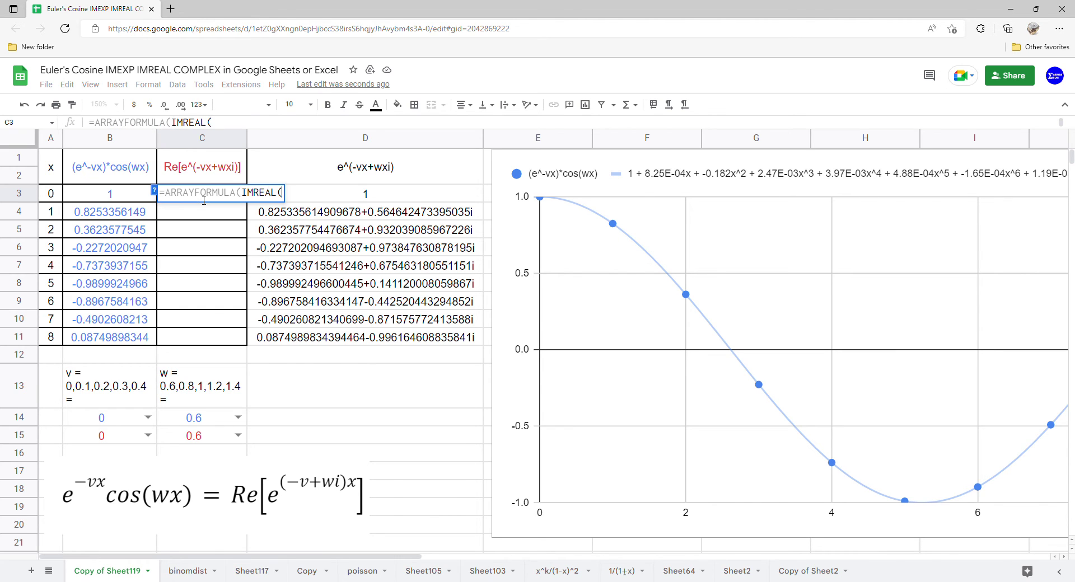
left_click_drag(385, 200, 385, 342)
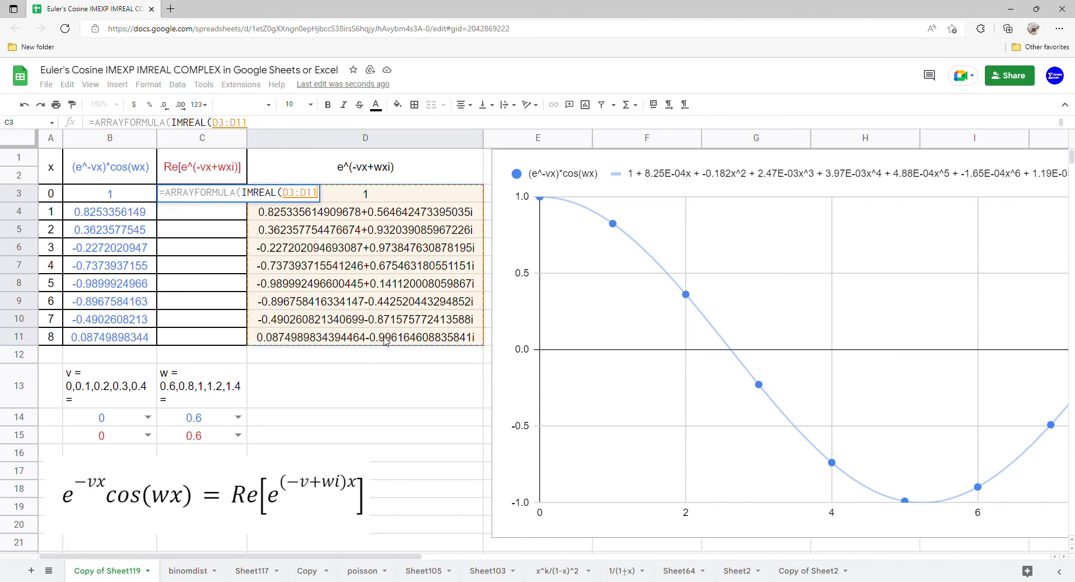
key("Return")
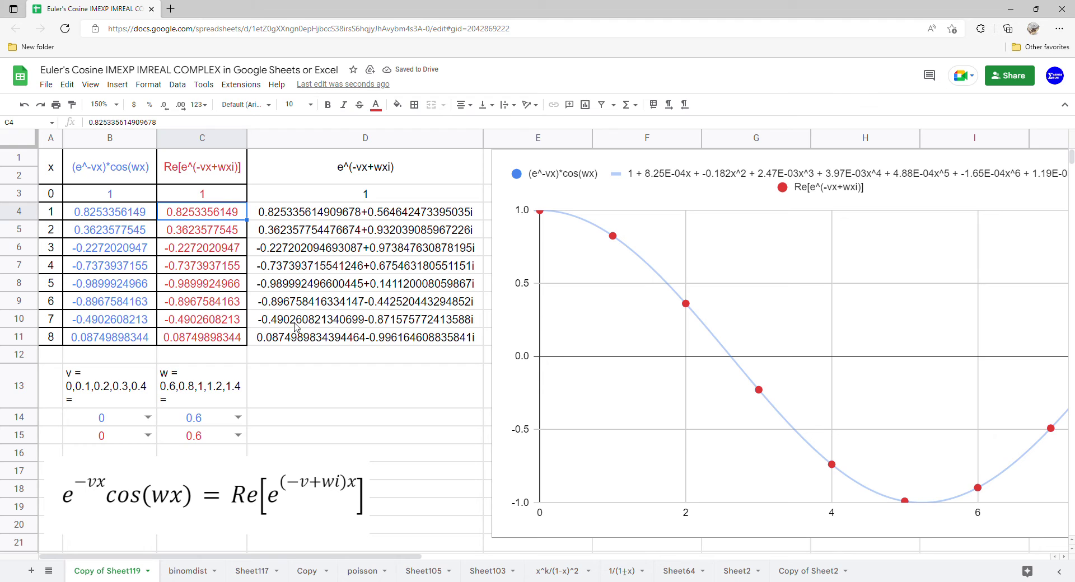
Step: Move the chart over column D so it fits fully in view, and enable trendlines for all of its series
left_click_drag(814, 296, 715, 293)
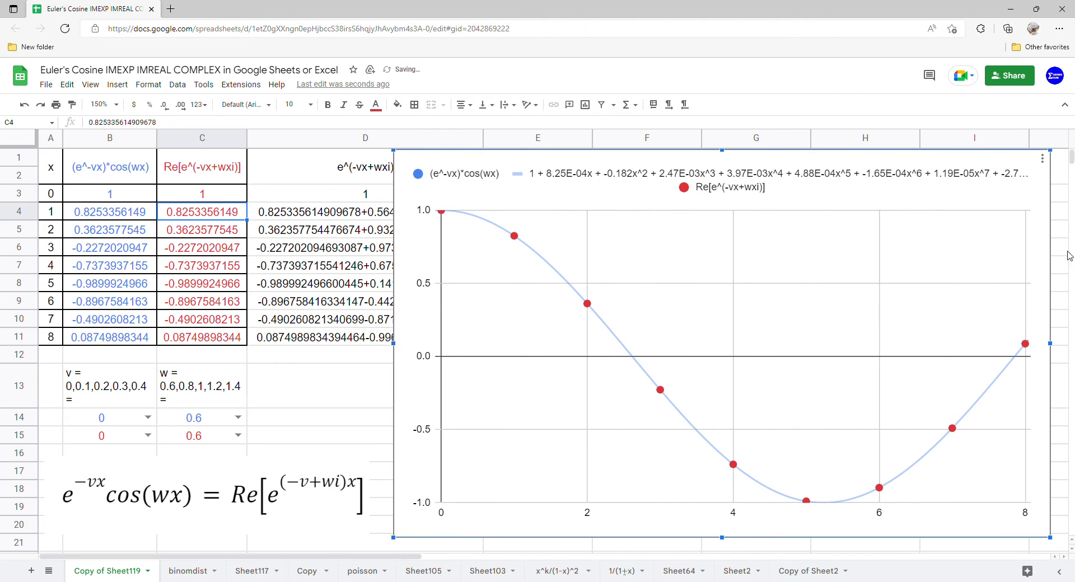
left_click(1042, 159)
left_click(1028, 177)
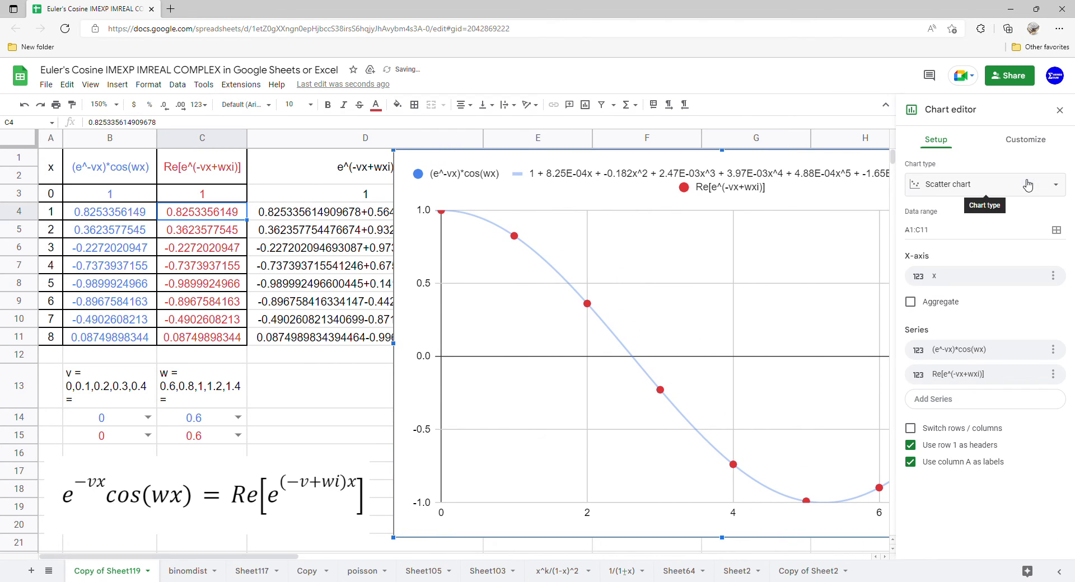
left_click(1026, 140)
left_click(941, 237)
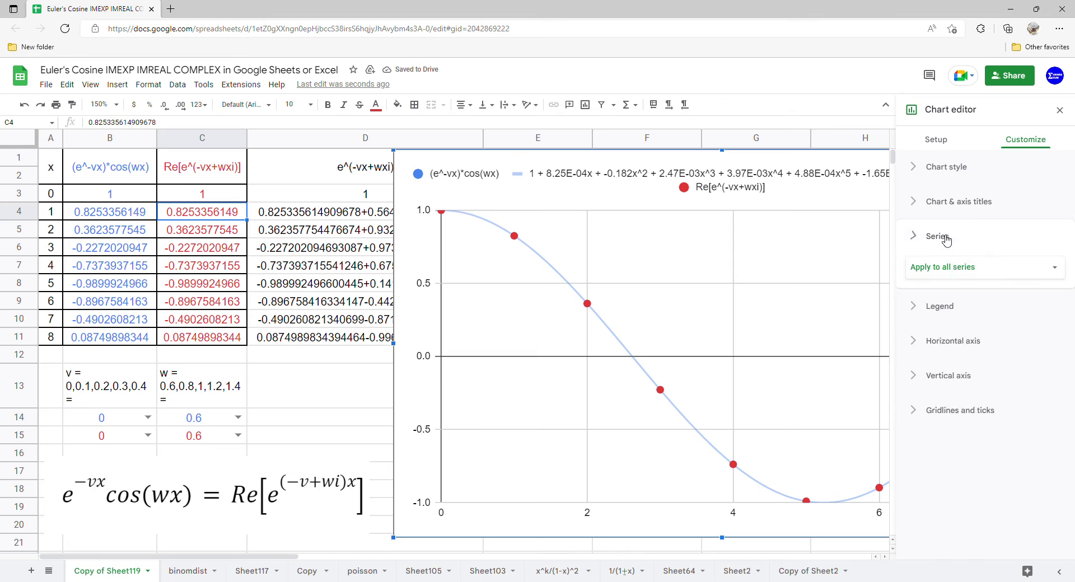
left_click(912, 496)
scroll(989, 424, "down", 2)
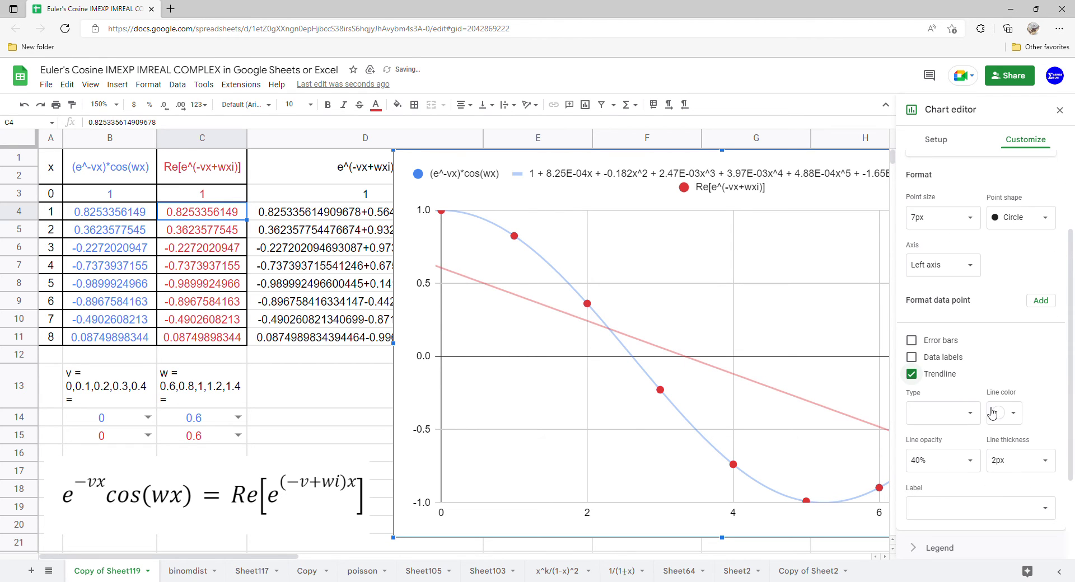
Step: Make the trendlines polynomial of degree 8, label them with their equations, and close the chart editor
left_click(970, 424)
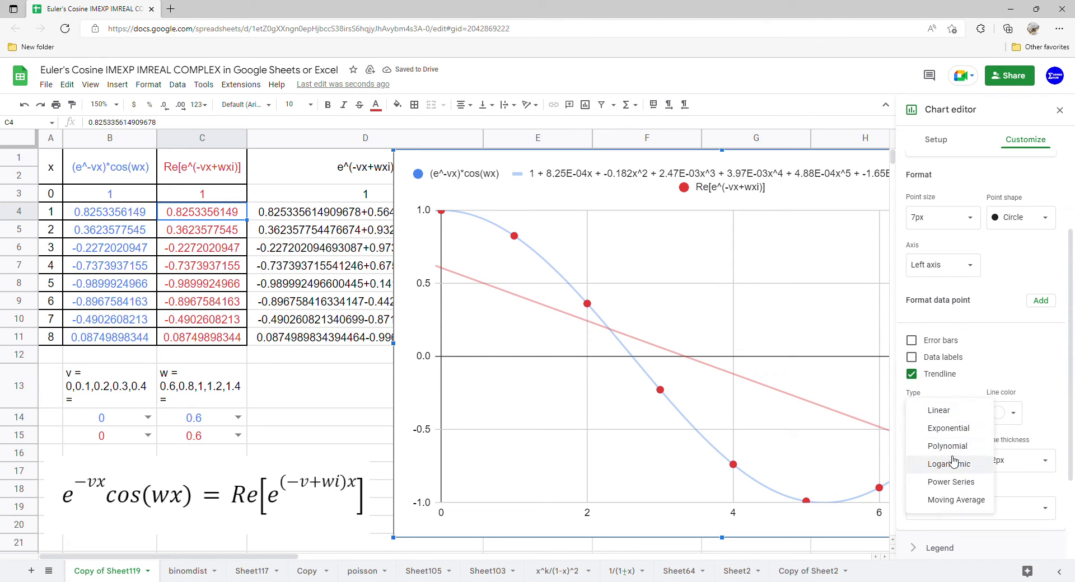
left_click(952, 450)
left_click(970, 468)
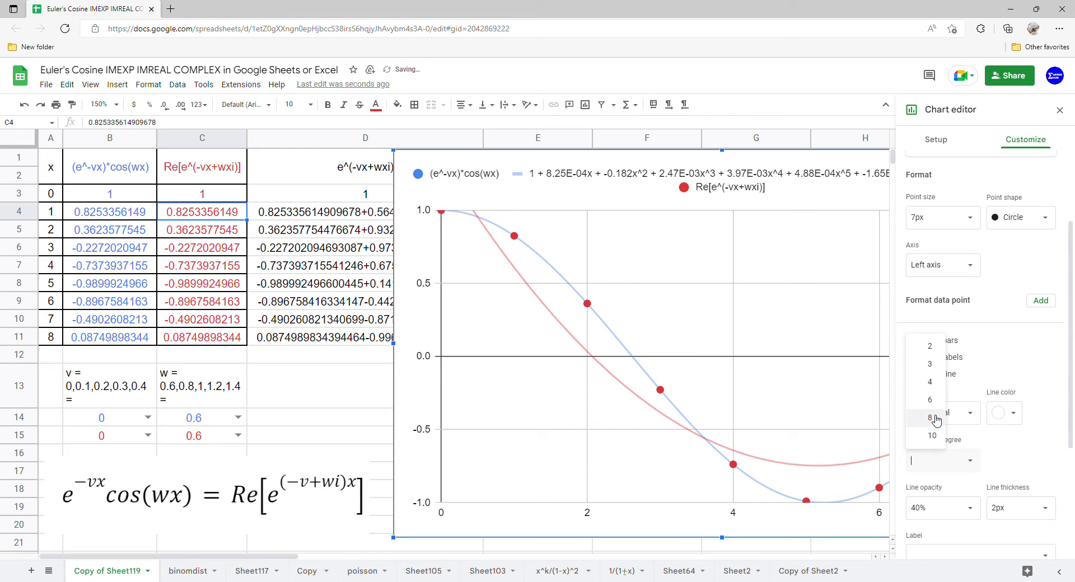
left_click(935, 419)
scroll(989, 531, "down", 2)
left_click(1014, 440)
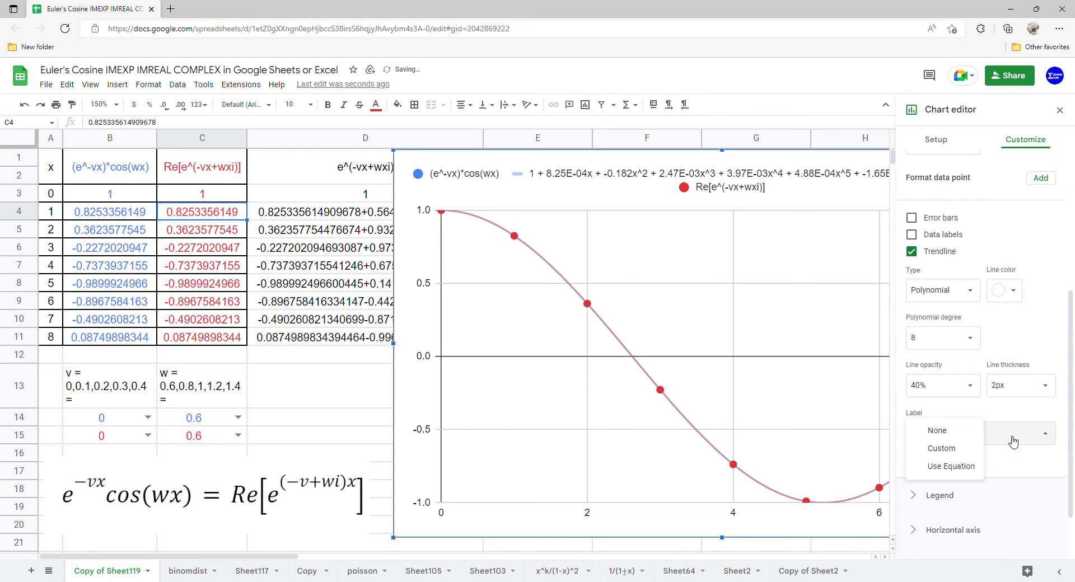
left_click(952, 467)
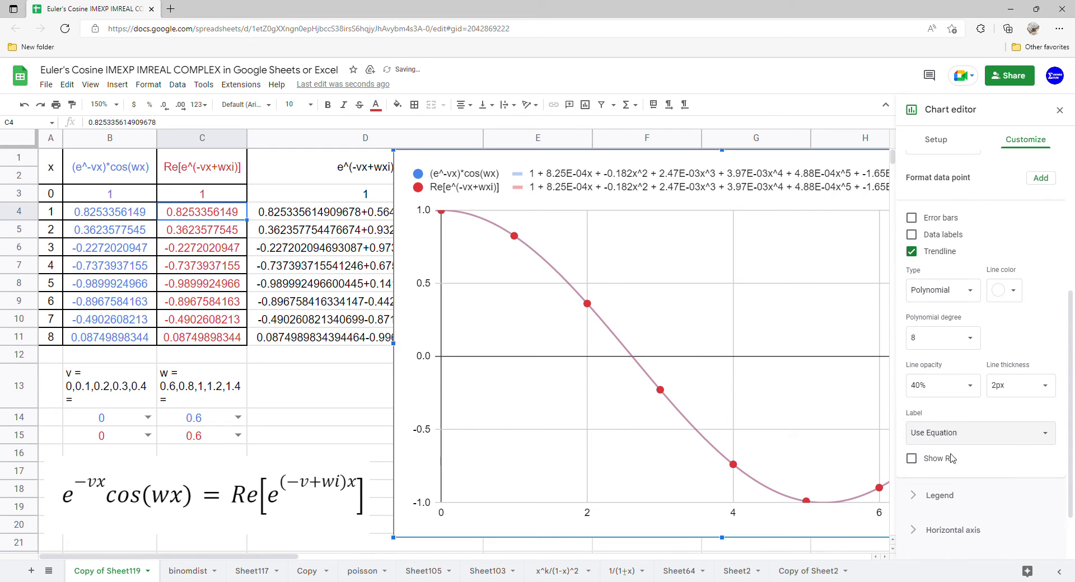
left_click(1059, 110)
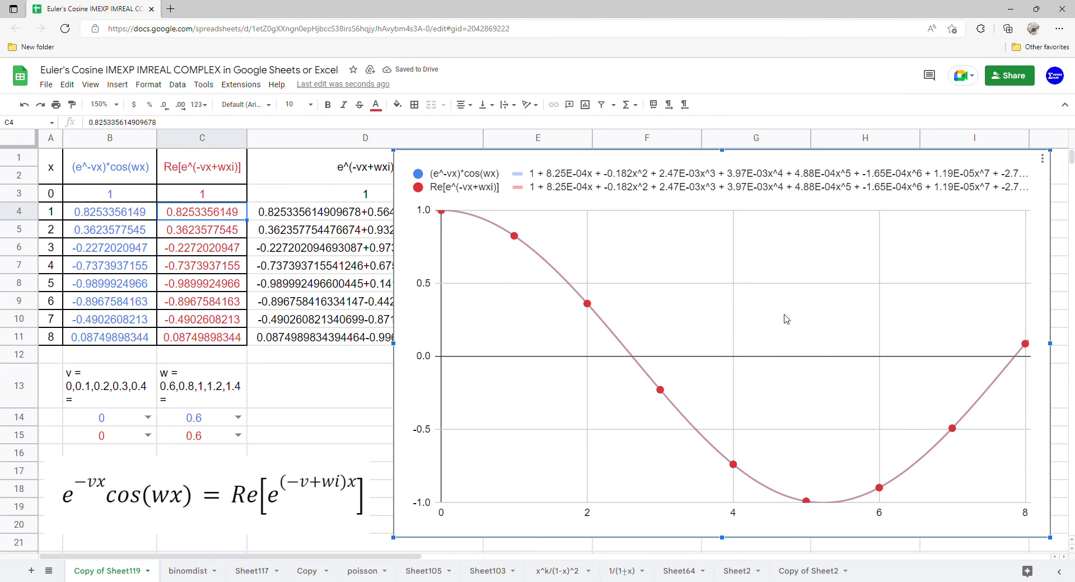
Step: Shift the chart slightly further over column D and enlarge it in height and width so the full trendline equations fit
left_click_drag(783, 318, 756, 318)
left_click_drag(697, 544, 697, 557)
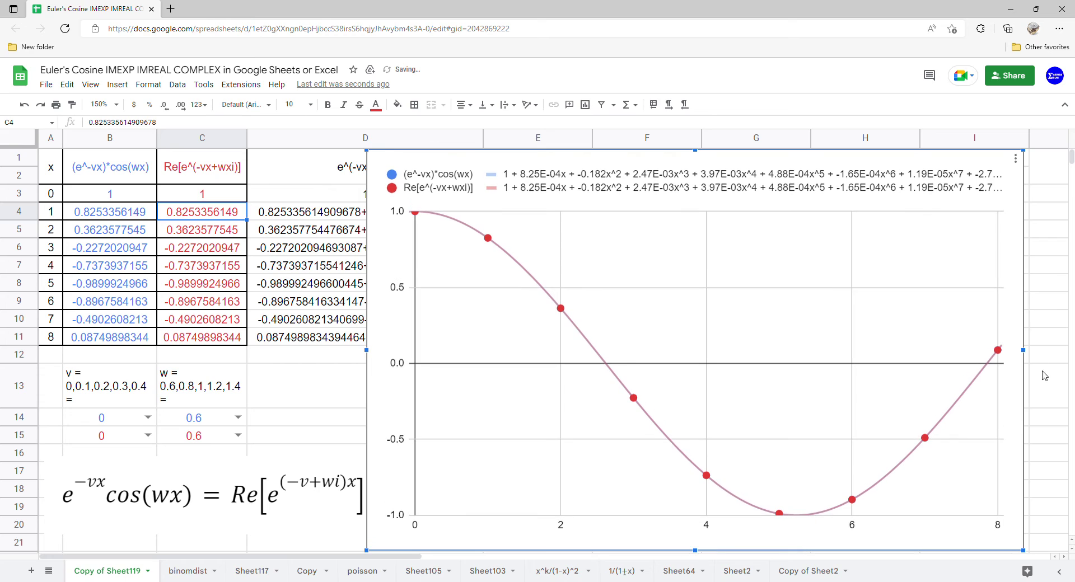
left_click_drag(1039, 352, 1072, 351)
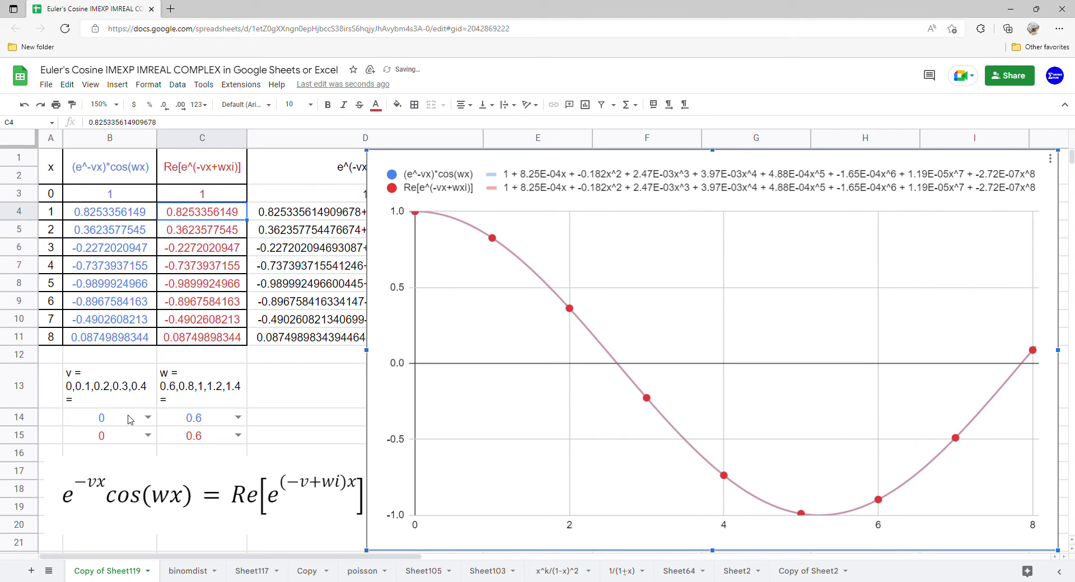
Step: Set w to 0.8 in C14, select B1:B11 to inspect the cosine column, and set w in C15 to 0.8
left_click(238, 424)
left_click(208, 449)
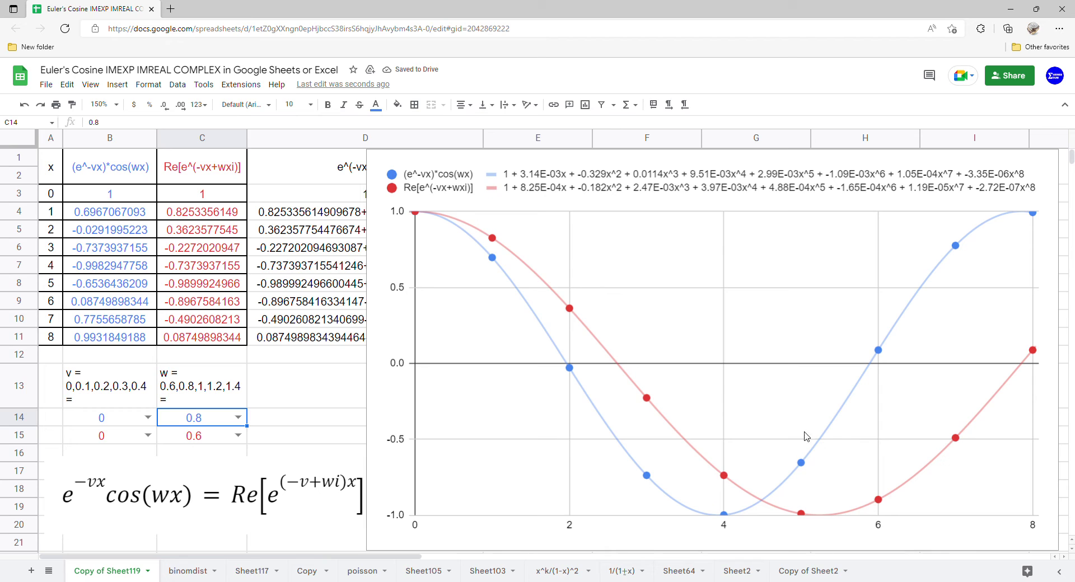
left_click_drag(133, 178, 140, 337)
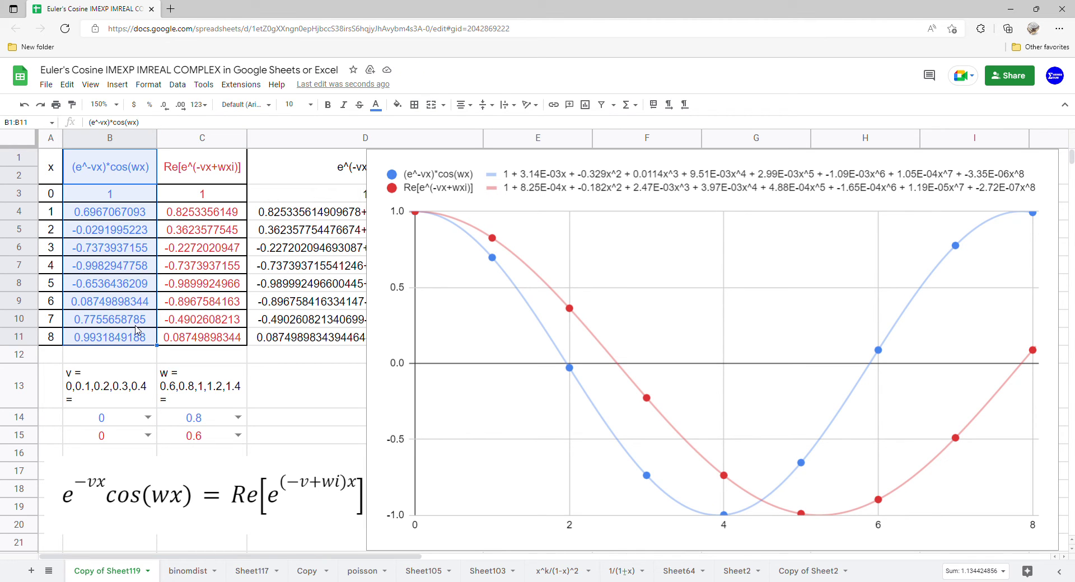
left_click(236, 438)
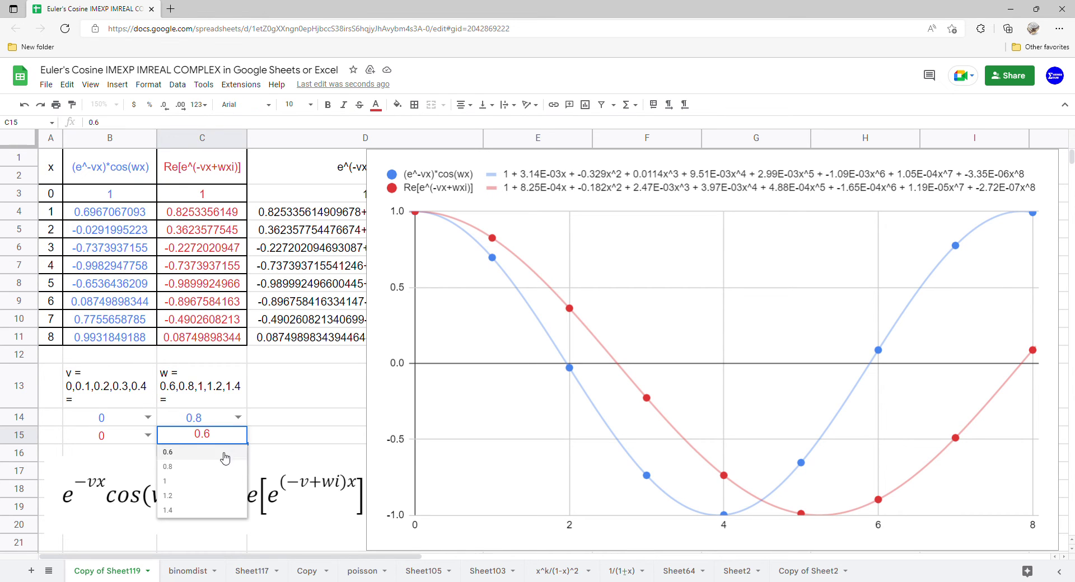
left_click(219, 471)
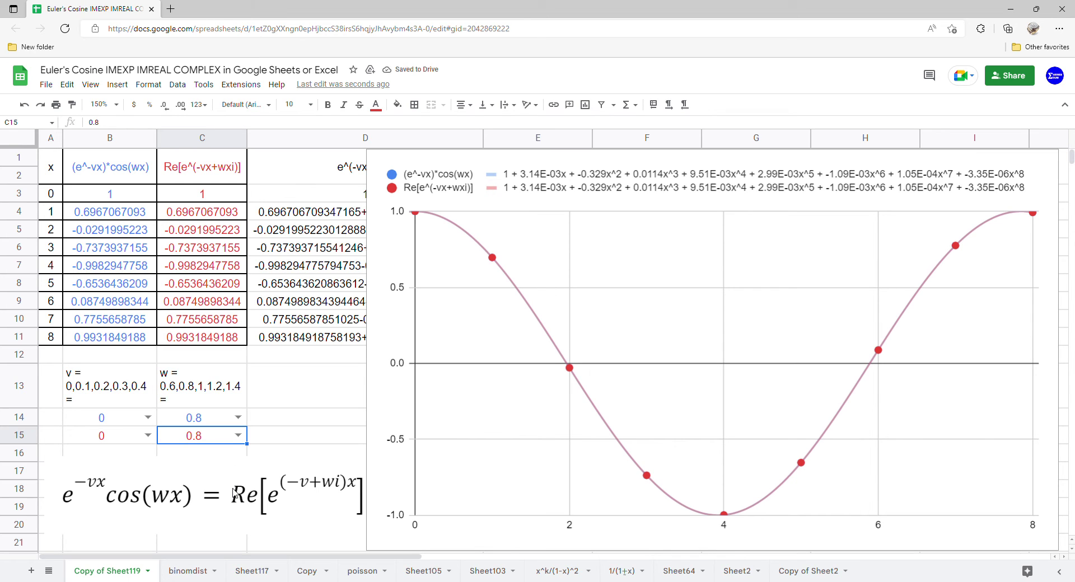
Step: Set both w values, in C14 and C15, to 1
left_click(238, 418)
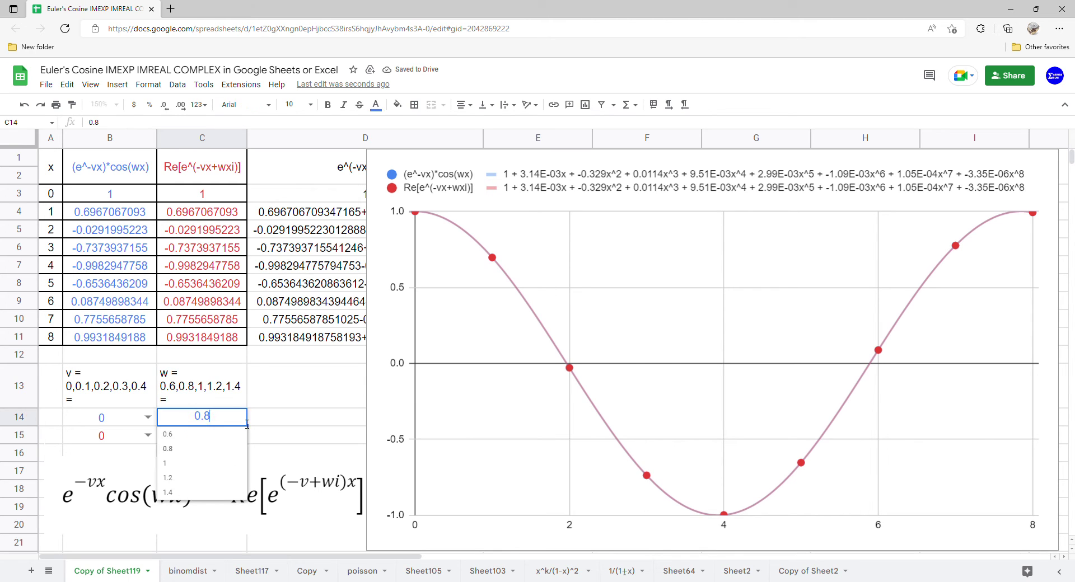
left_click(218, 466)
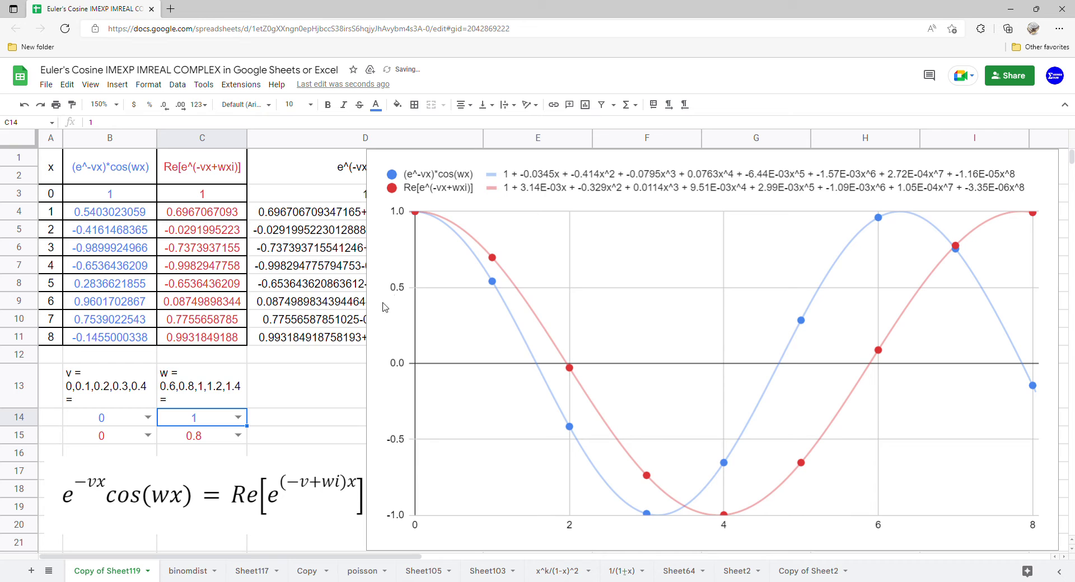
left_click(239, 435)
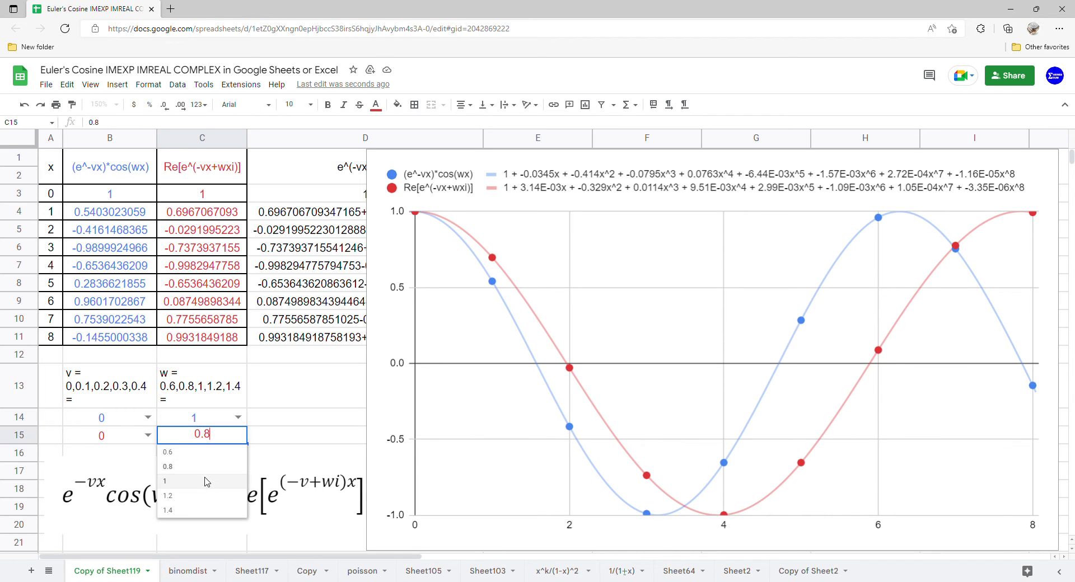
left_click(211, 483)
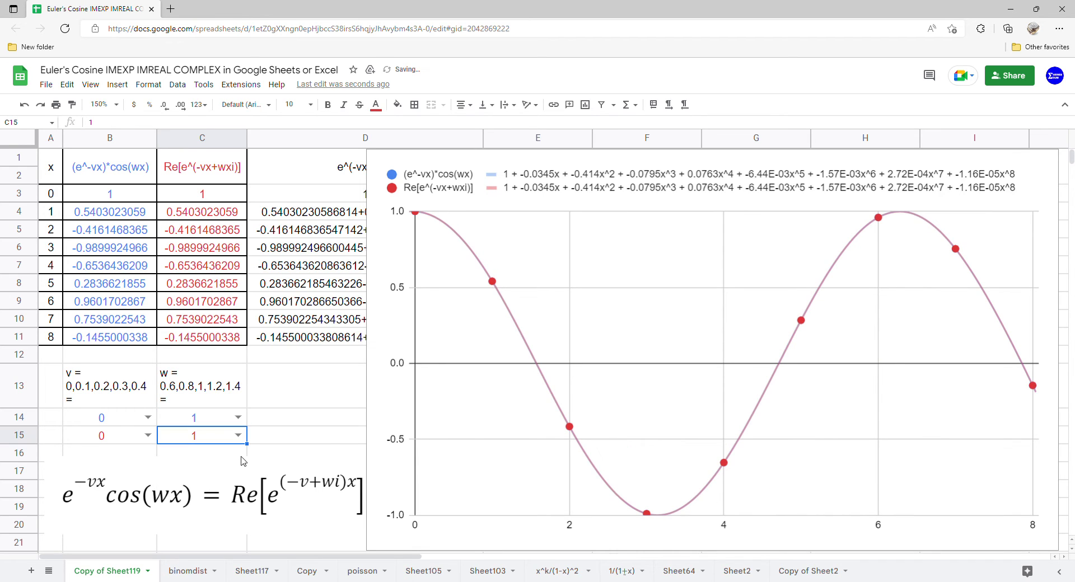
Step: Set both w values, in C14 and C15, to 1.2
left_click(238, 418)
left_click(203, 479)
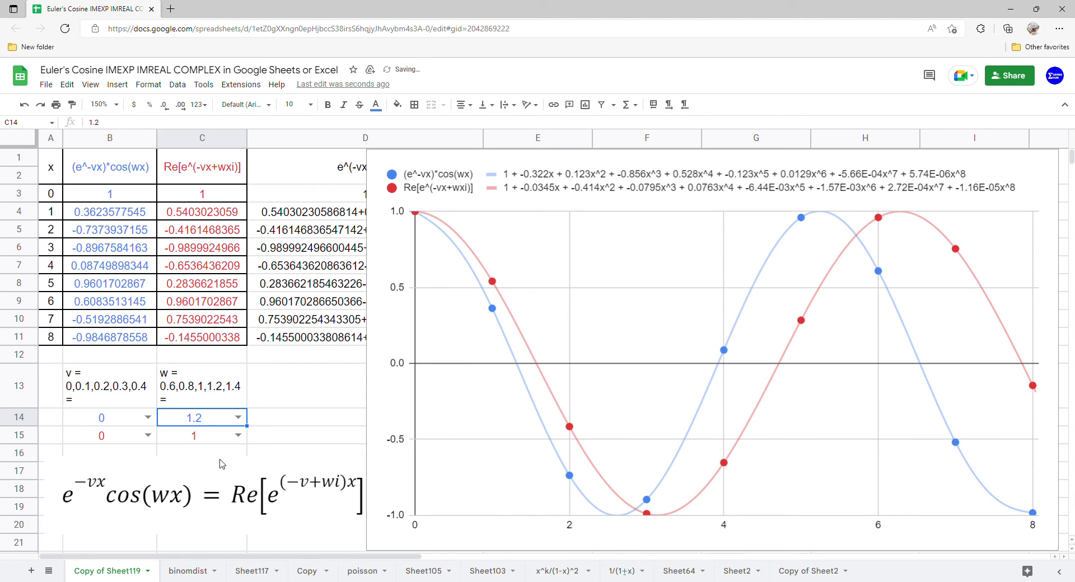
left_click(238, 435)
left_click(205, 497)
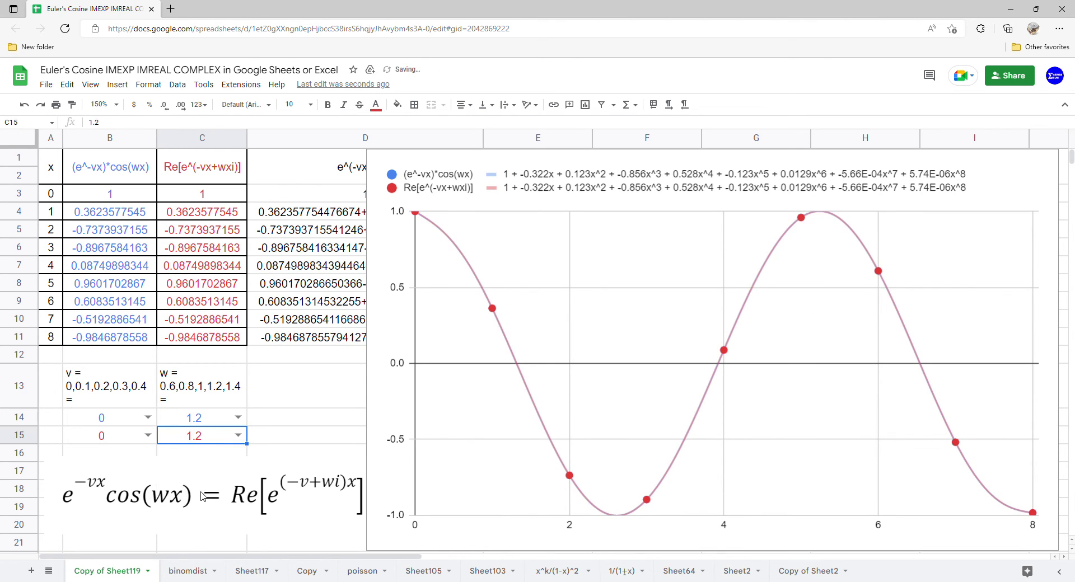
Step: Set both w values, in C14 and C15, to 1.4
left_click(237, 418)
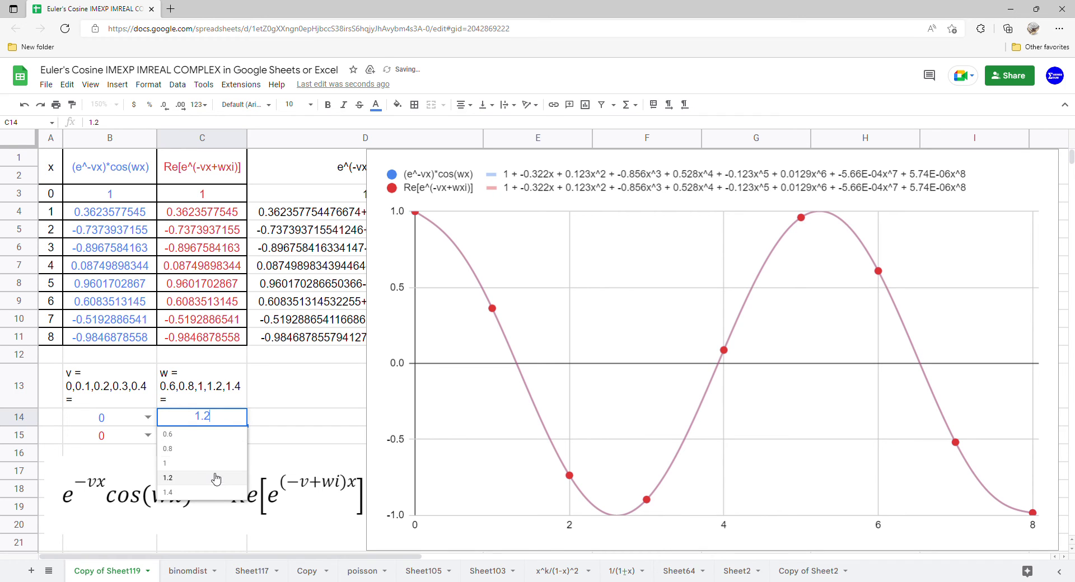
left_click(211, 494)
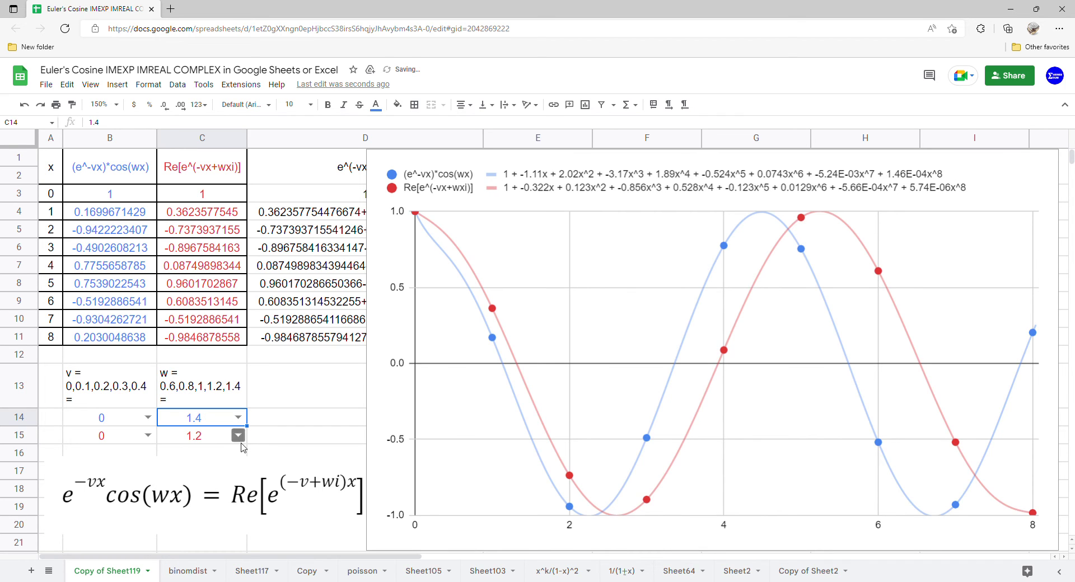
left_click(238, 435)
left_click(204, 510)
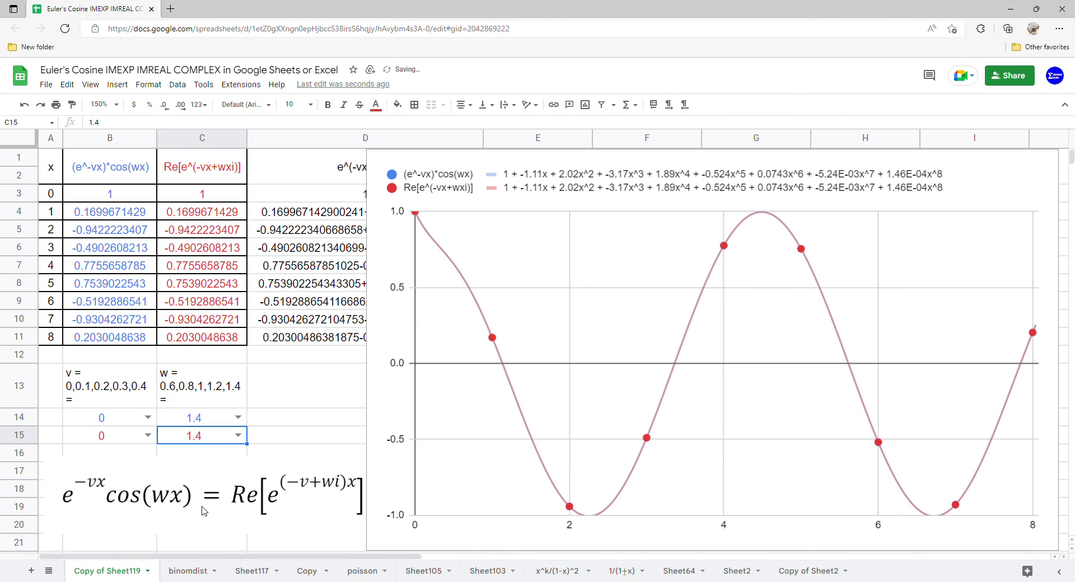
Step: Set both v values, in B14 and B15, to 0.1
left_click(148, 417)
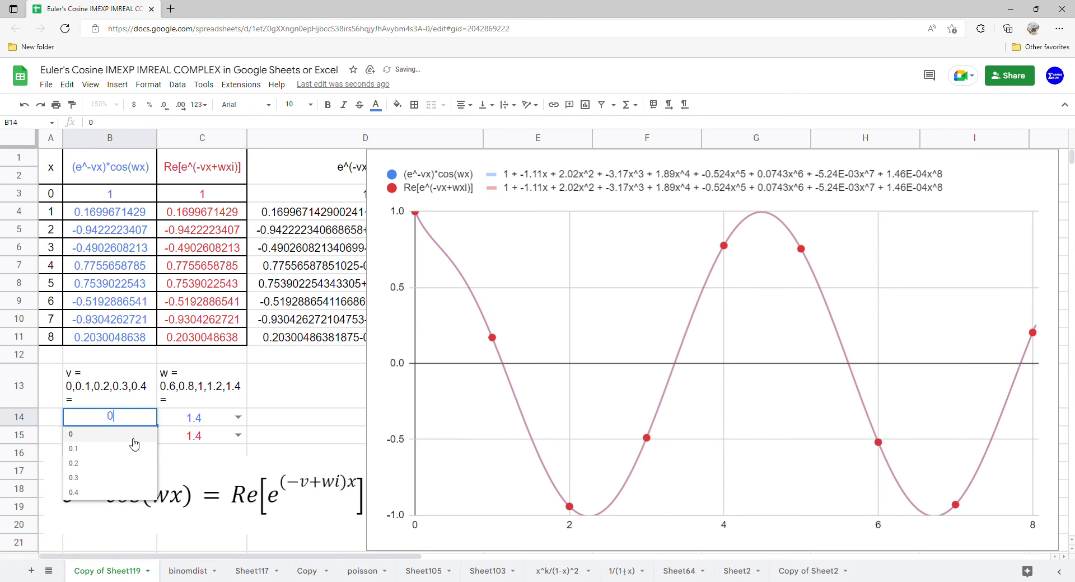
left_click(130, 446)
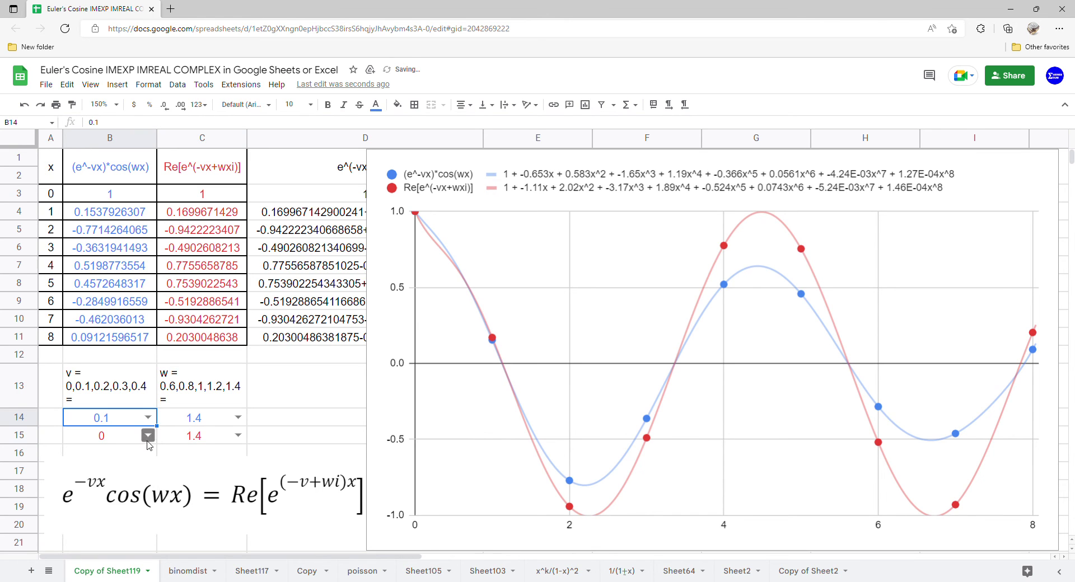
left_click(148, 436)
left_click(138, 468)
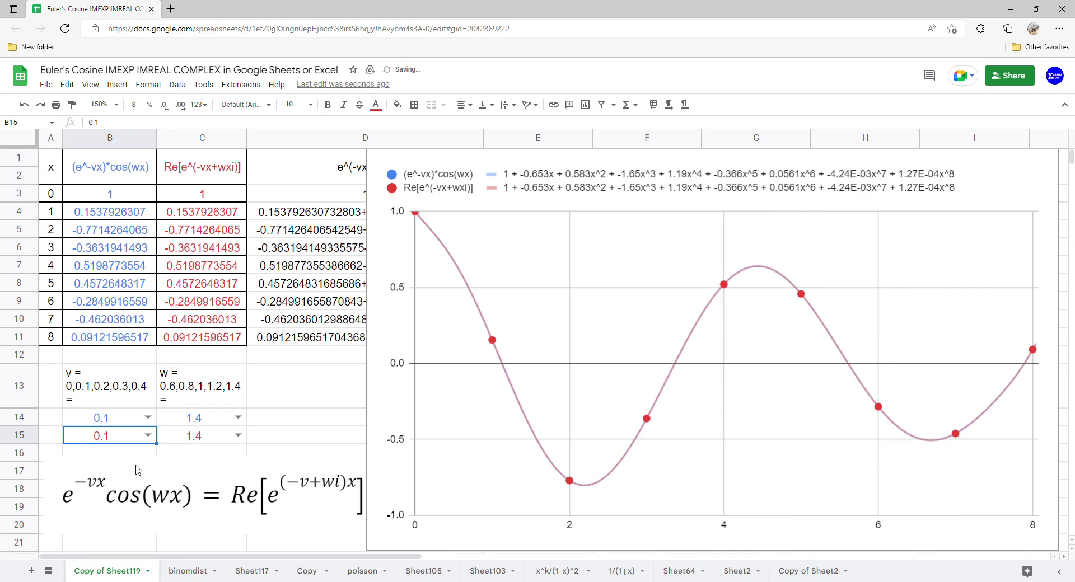
Step: Set both w values, in C14 and C15, to 1.2 to compare the curves at v = 0.1
left_click(239, 418)
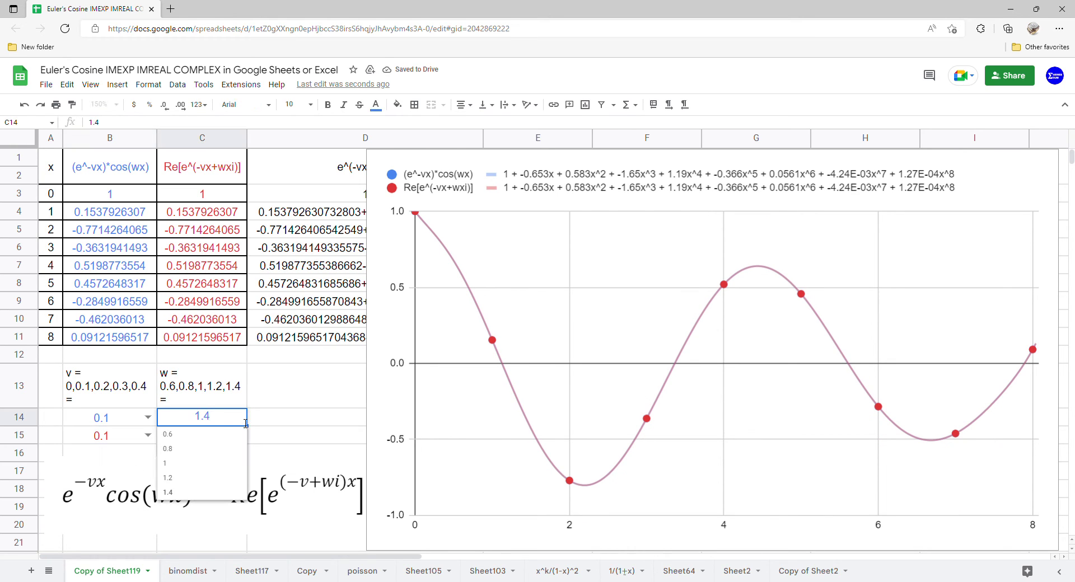
left_click(209, 479)
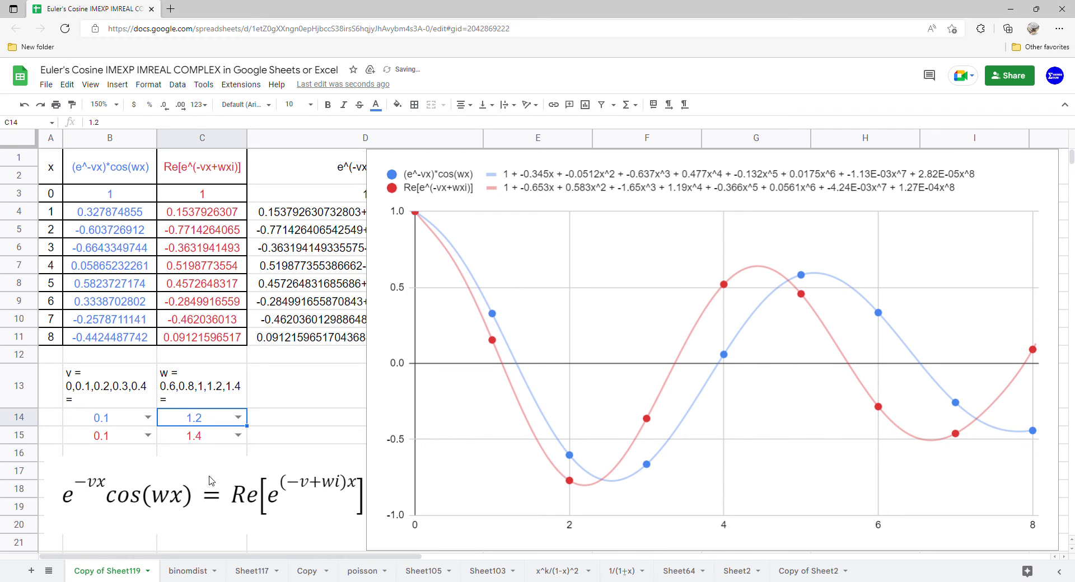
left_click(238, 436)
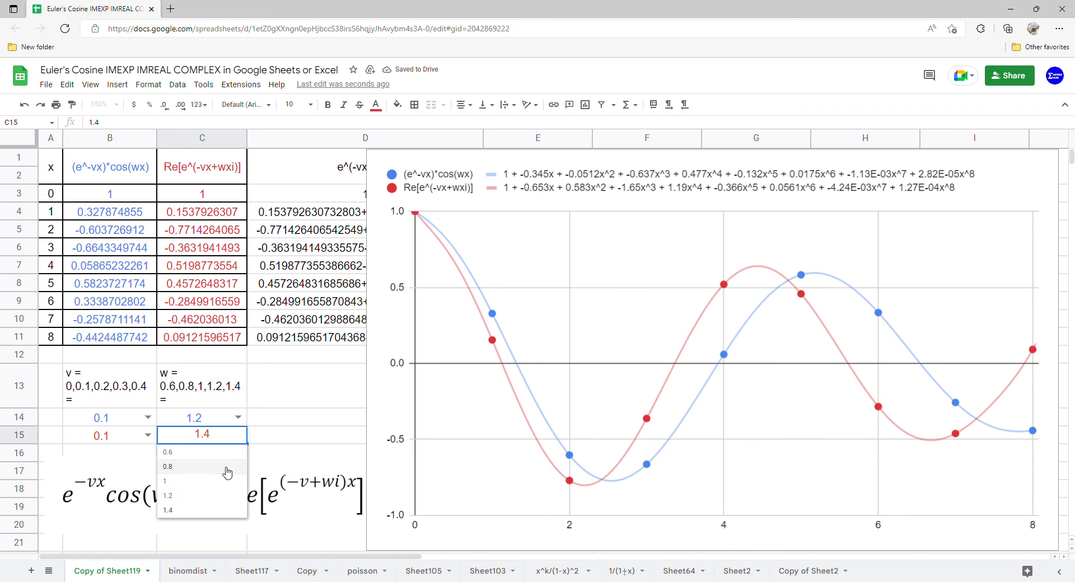
left_click(210, 496)
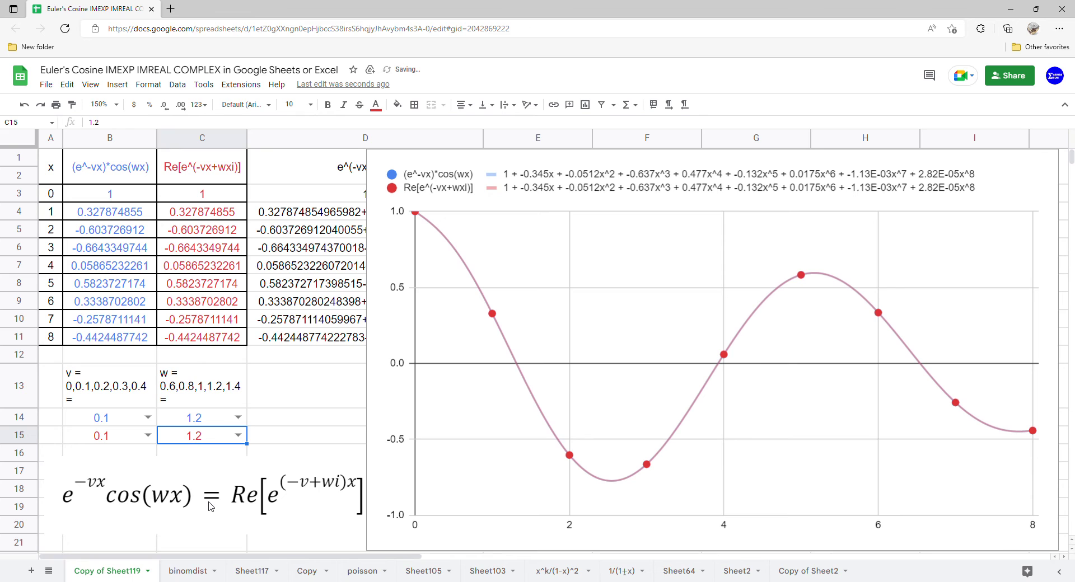
Step: Set both w values, in C14 and C15, to 1, keeping v at 0.1
left_click(238, 417)
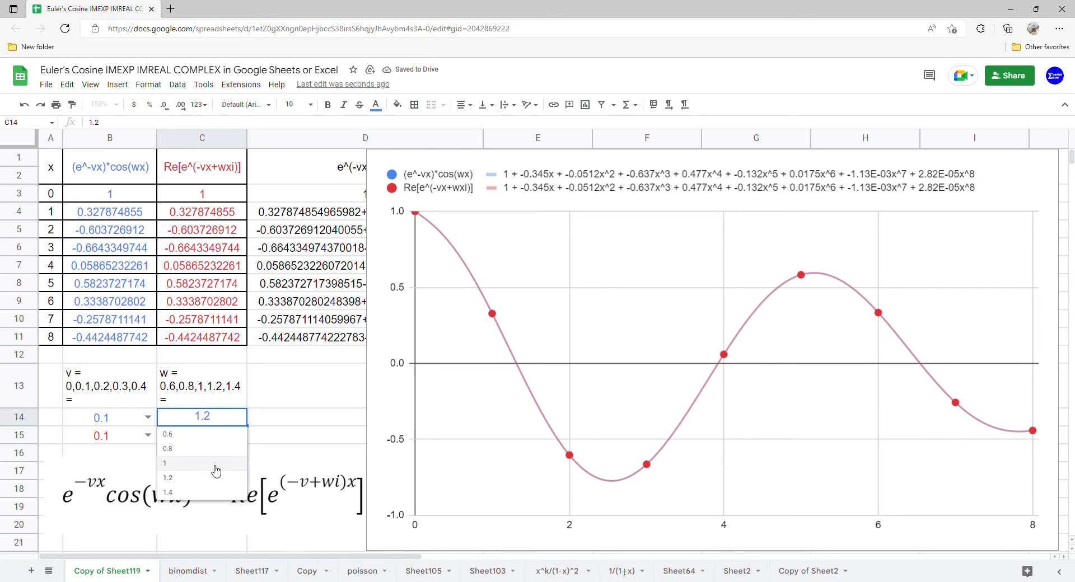
left_click(217, 467)
left_click(238, 436)
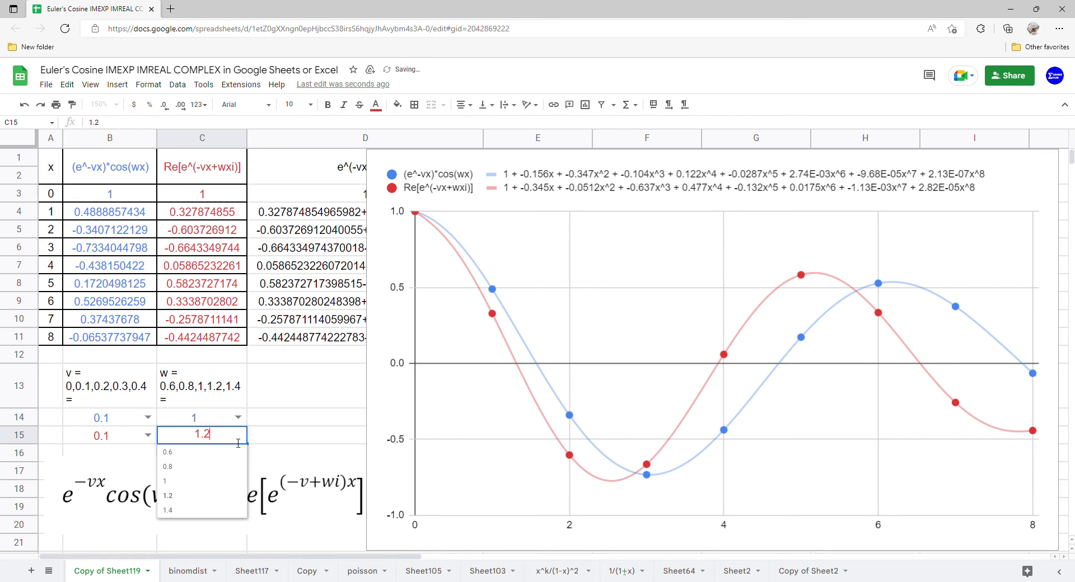
left_click(218, 483)
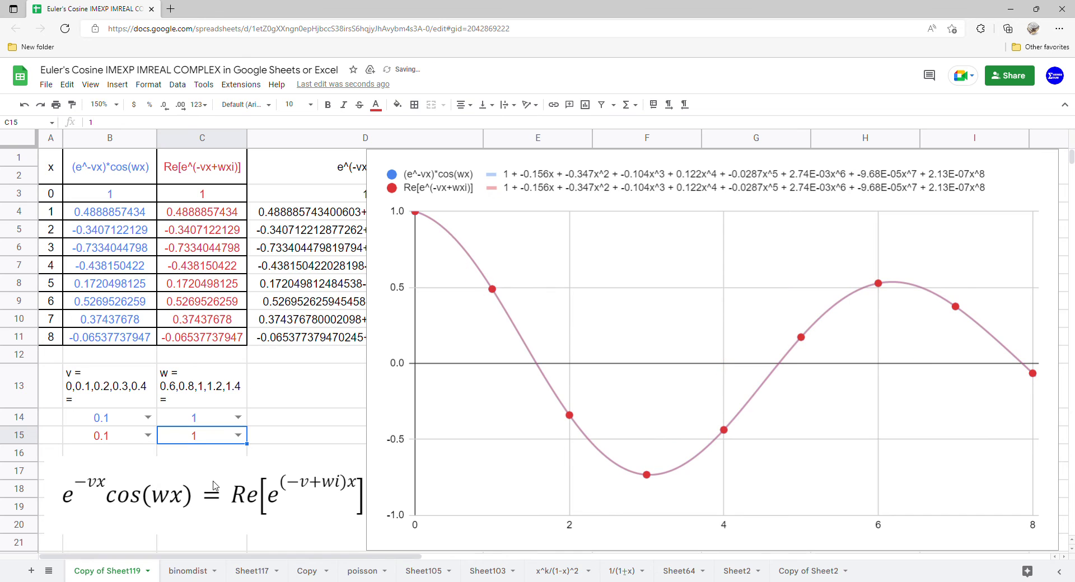
Step: Set both w values, in C14 and C15, to 0.8, keeping v at 0.1
left_click(238, 418)
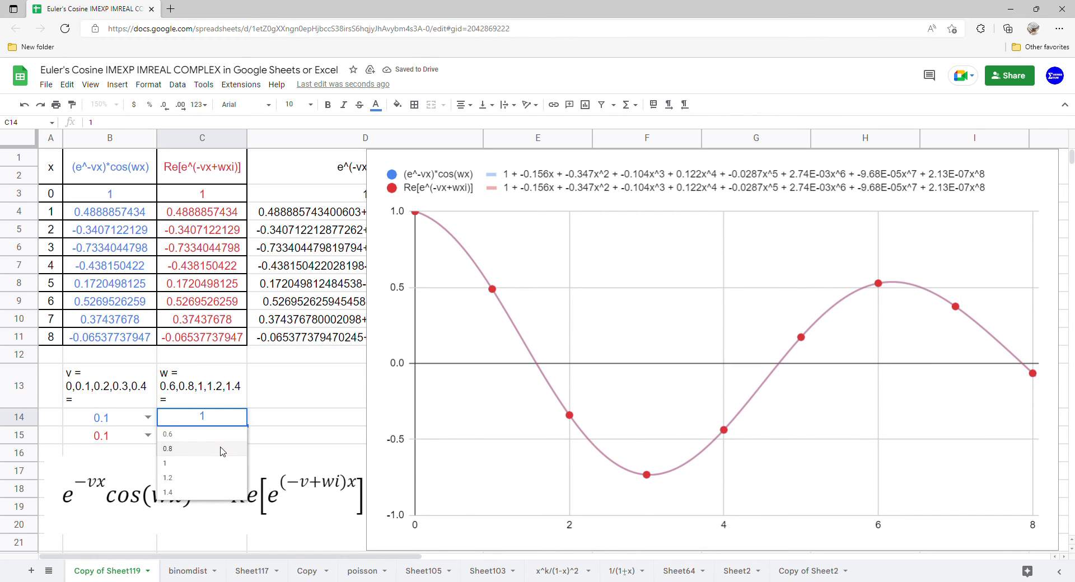
left_click(222, 451)
left_click(238, 435)
left_click(213, 470)
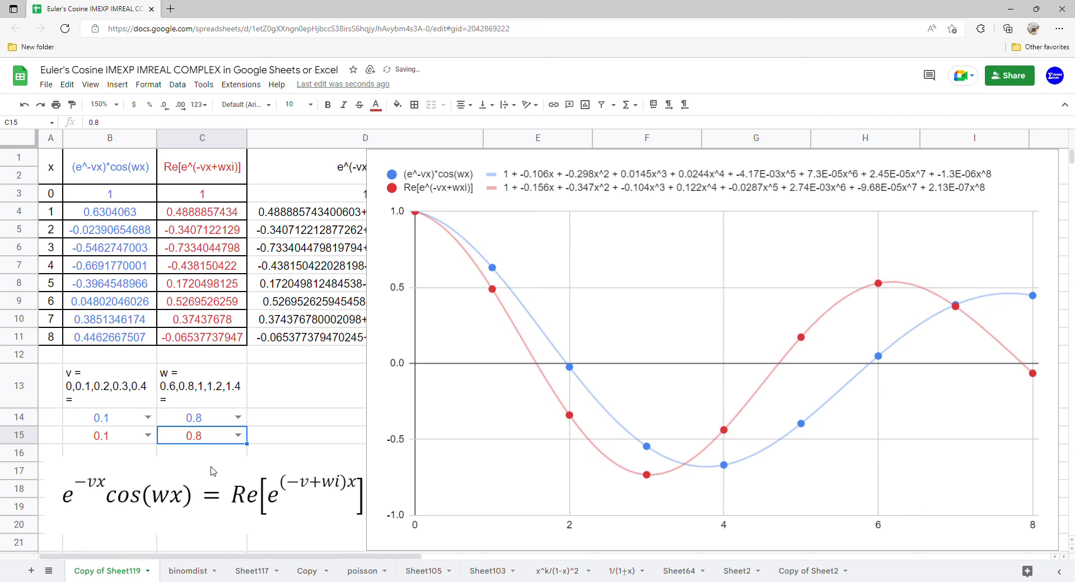
Step: Set both w values, in C14 and C15, to 0.6, keeping v at 0.1
left_click(238, 417)
left_click(224, 440)
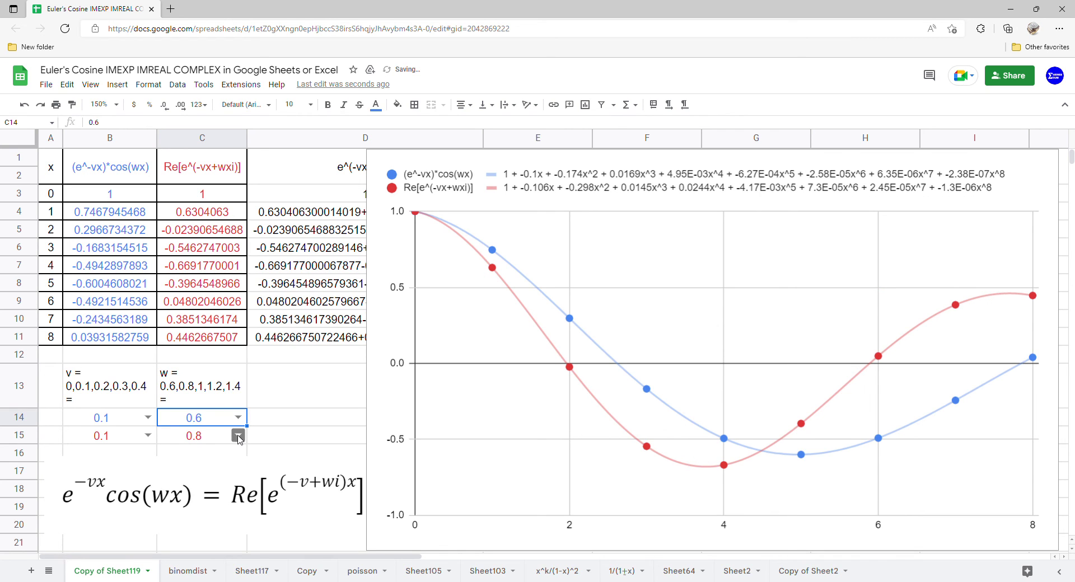
left_click(238, 436)
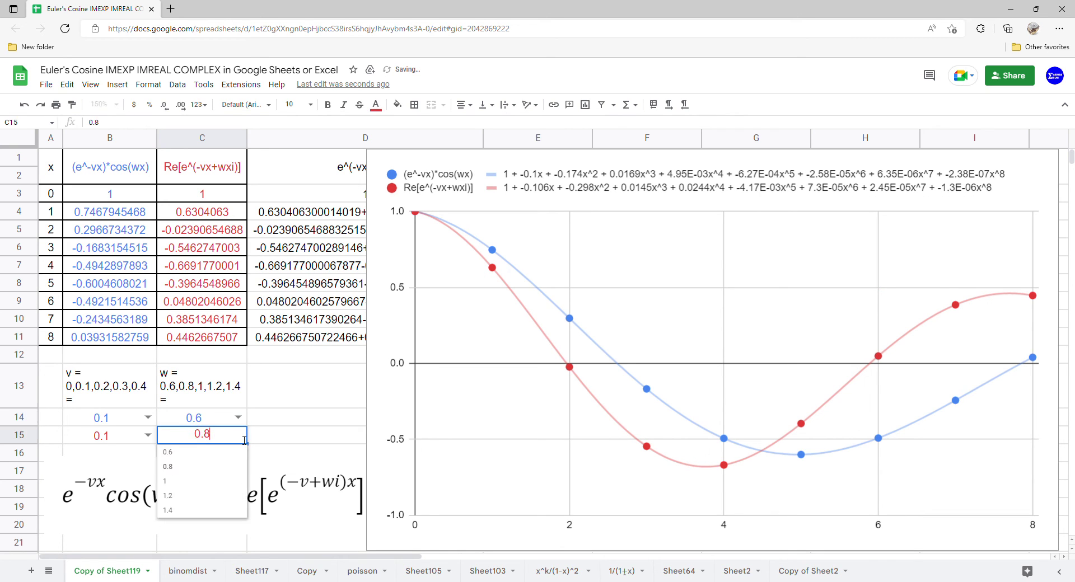
left_click(218, 458)
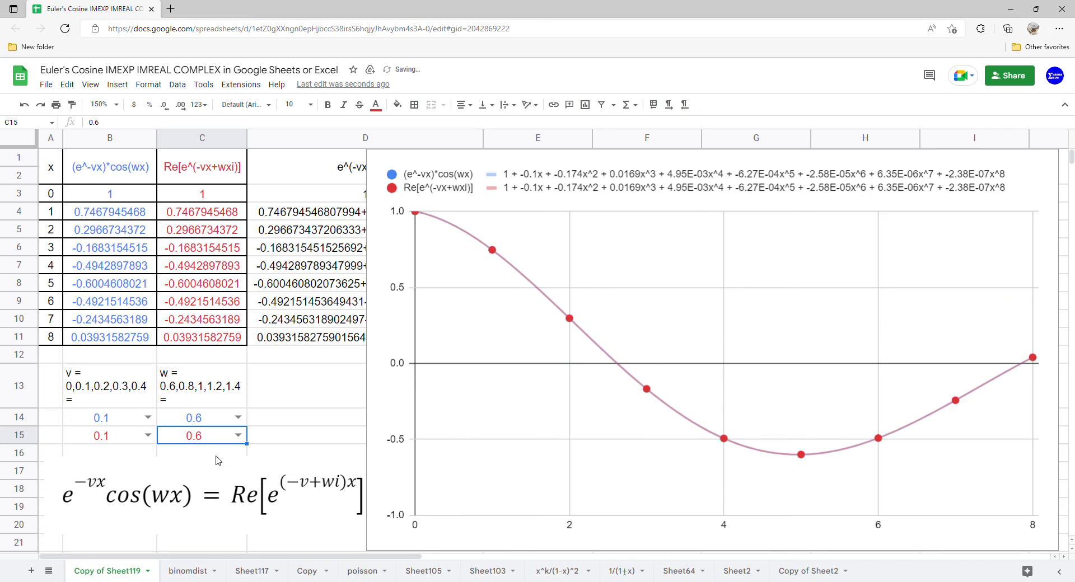
Step: Set both v values, in B14 and B15, to 0.2
left_click(148, 418)
left_click(122, 464)
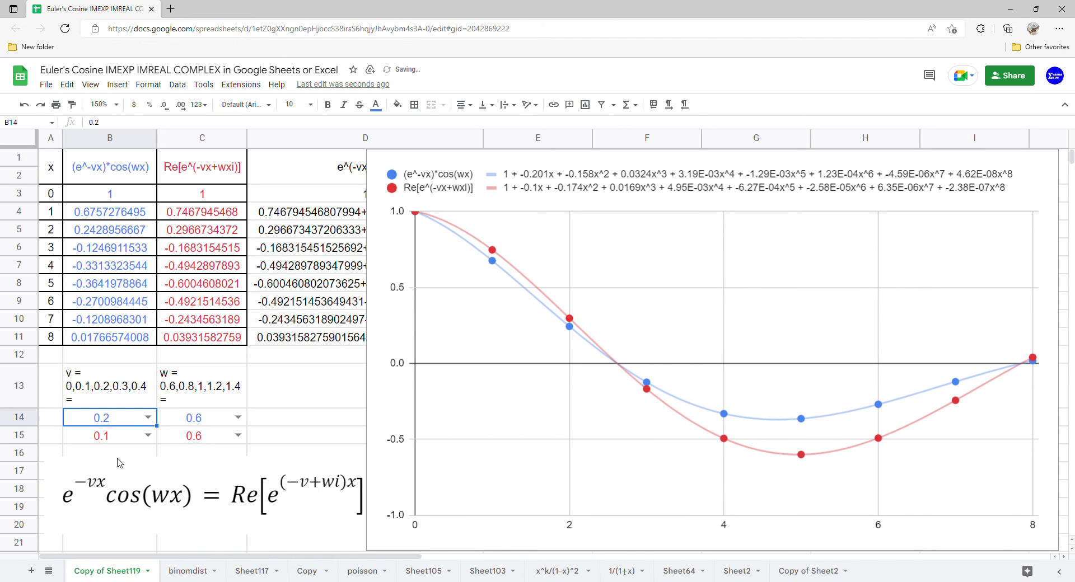
left_click(147, 435)
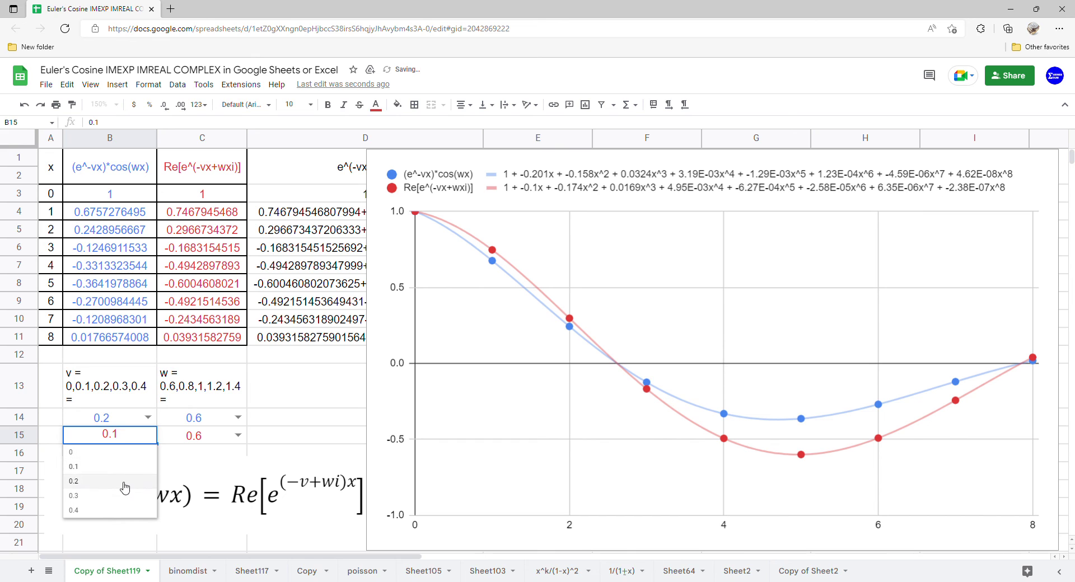
left_click(122, 481)
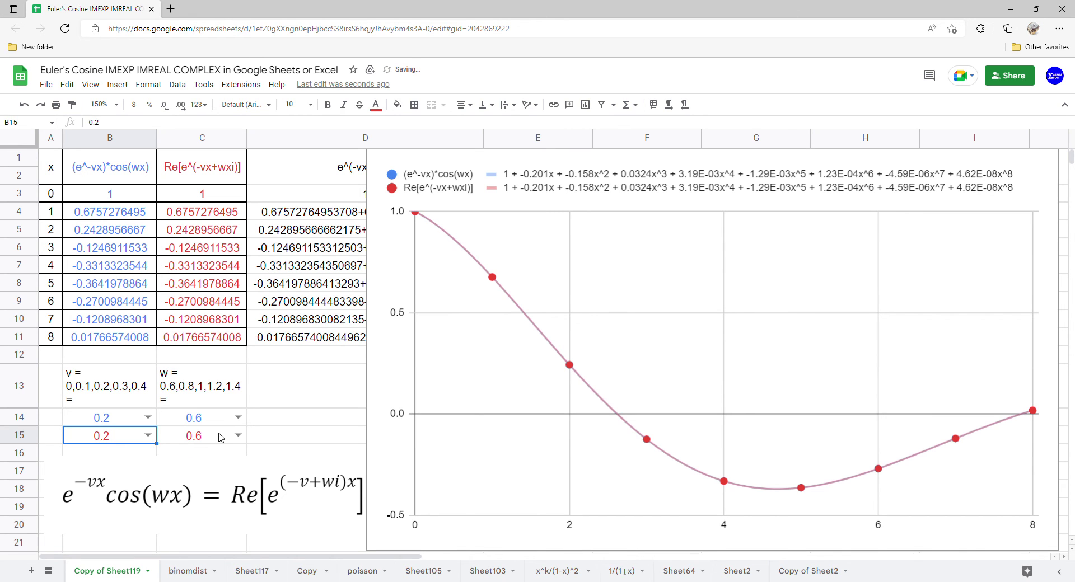
Step: Set both w values, in C14 and C15, to 0.8 to compare the curves at v = 0.2
left_click(239, 418)
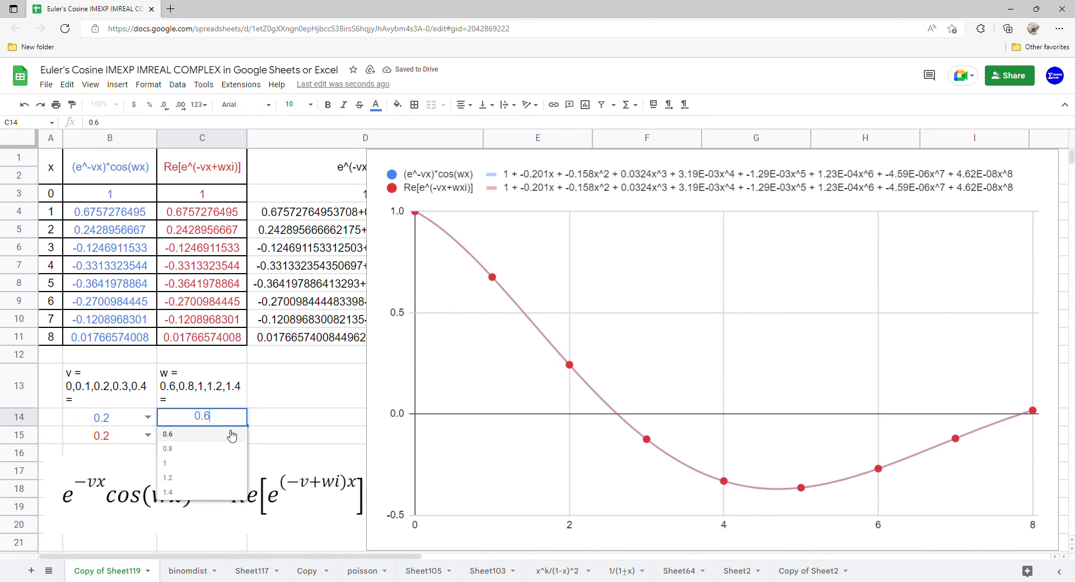
left_click(179, 449)
left_click(239, 435)
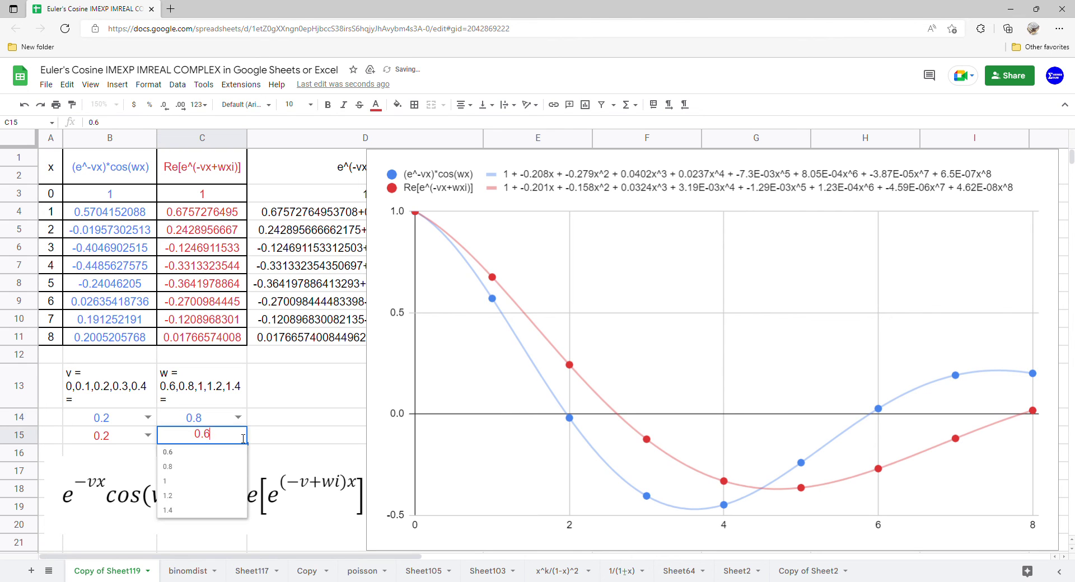
left_click(219, 467)
Step: Set both w values, in C14 and C15, to 1, keeping v at 0.2
left_click(238, 417)
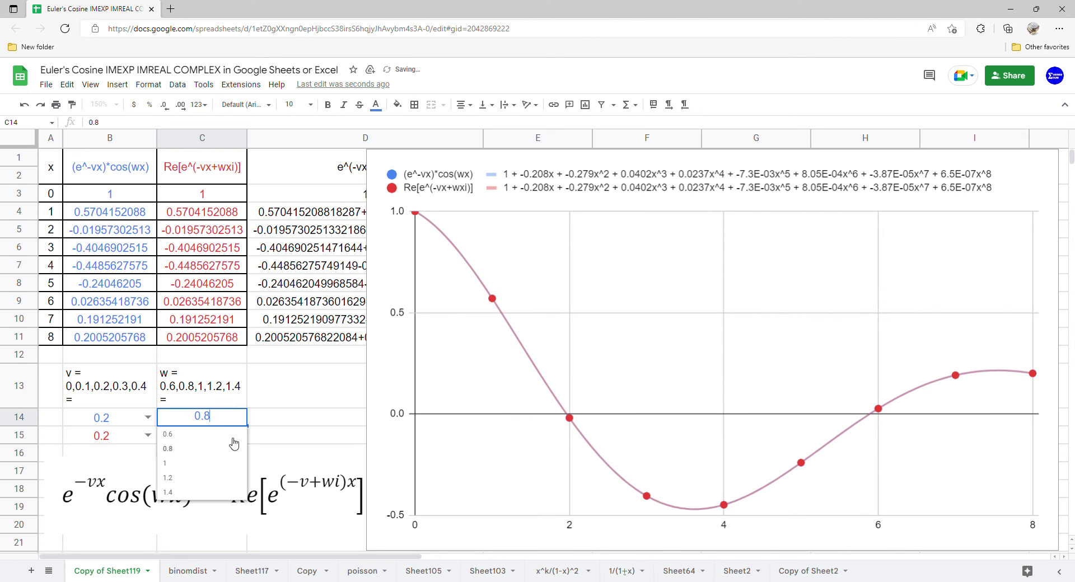
left_click(207, 466)
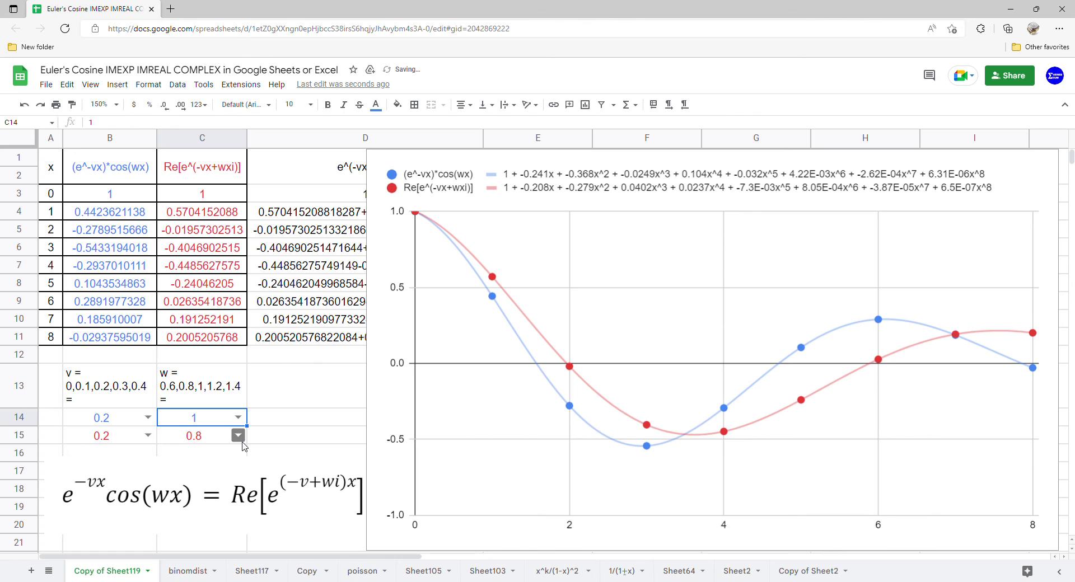
left_click(239, 435)
left_click(216, 482)
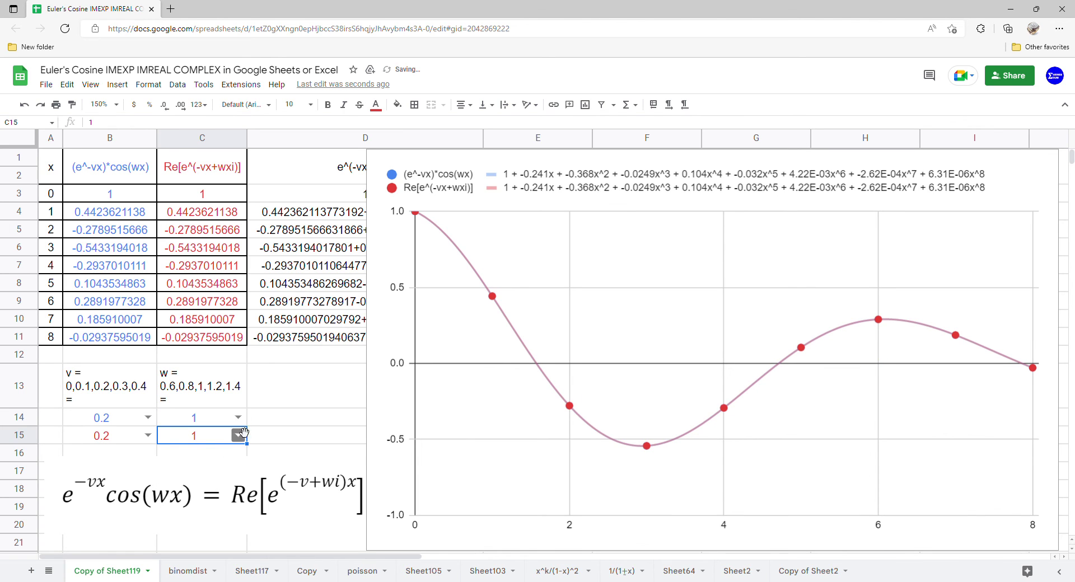
Step: Set both w values, in C14 and C15, to 1.2, keeping v at 0.2
left_click(238, 418)
left_click(202, 482)
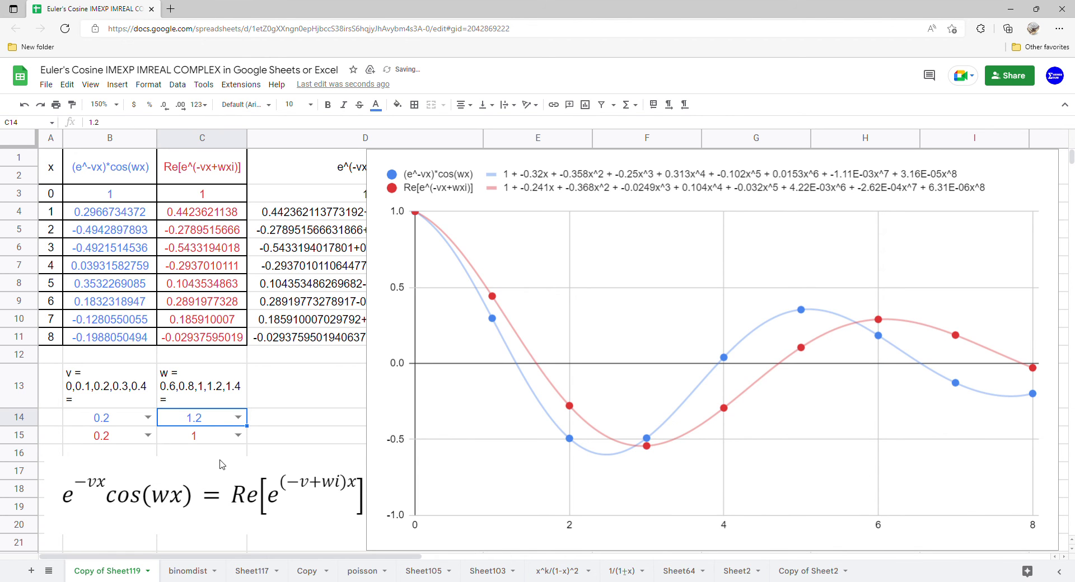
left_click(239, 435)
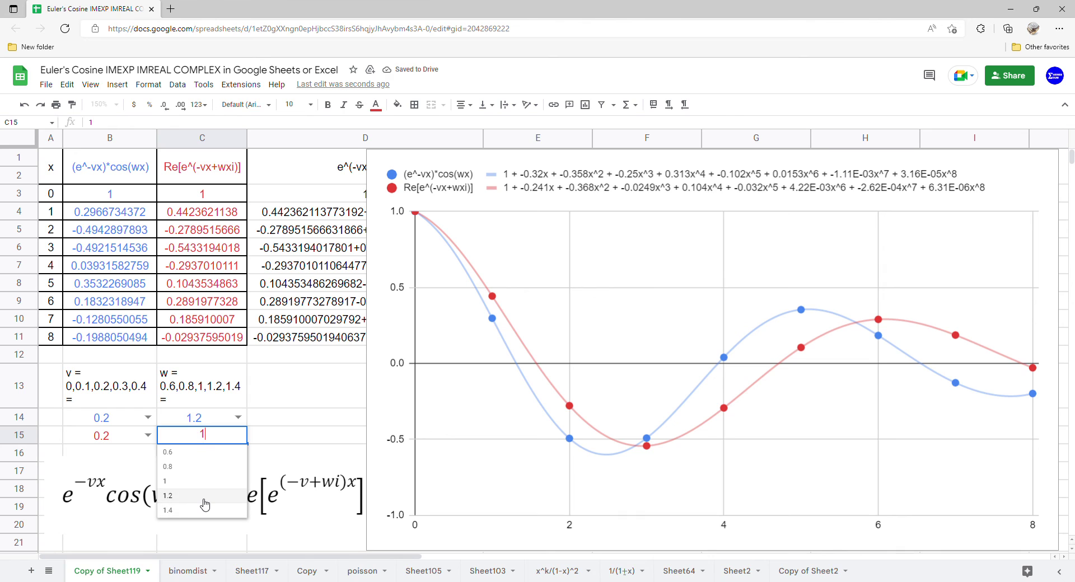
left_click(203, 499)
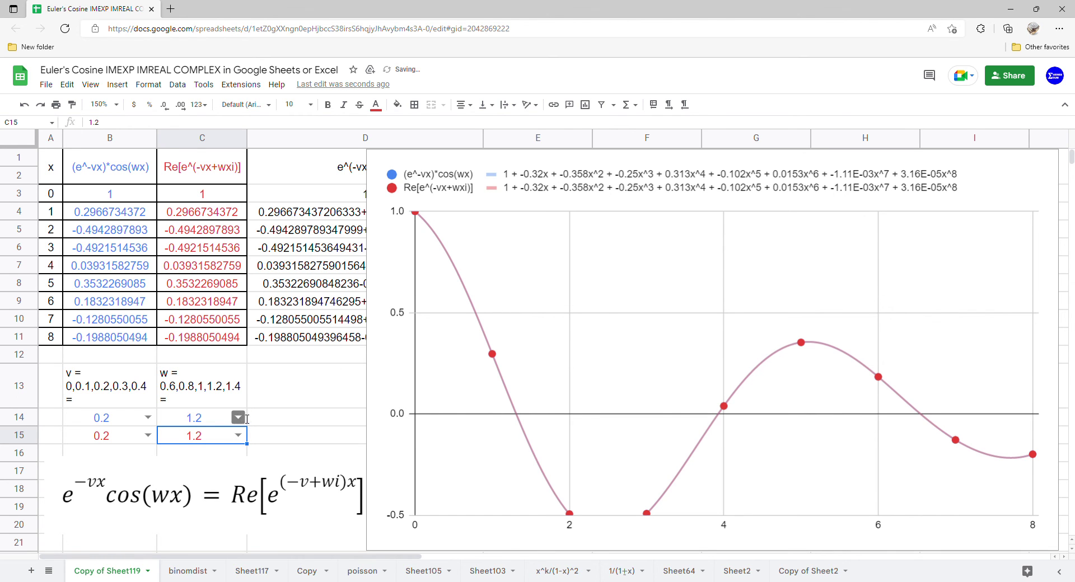
Step: Set both w values, in C14 and C15, to 1.4, keeping v at 0.2
left_click(238, 417)
left_click(212, 496)
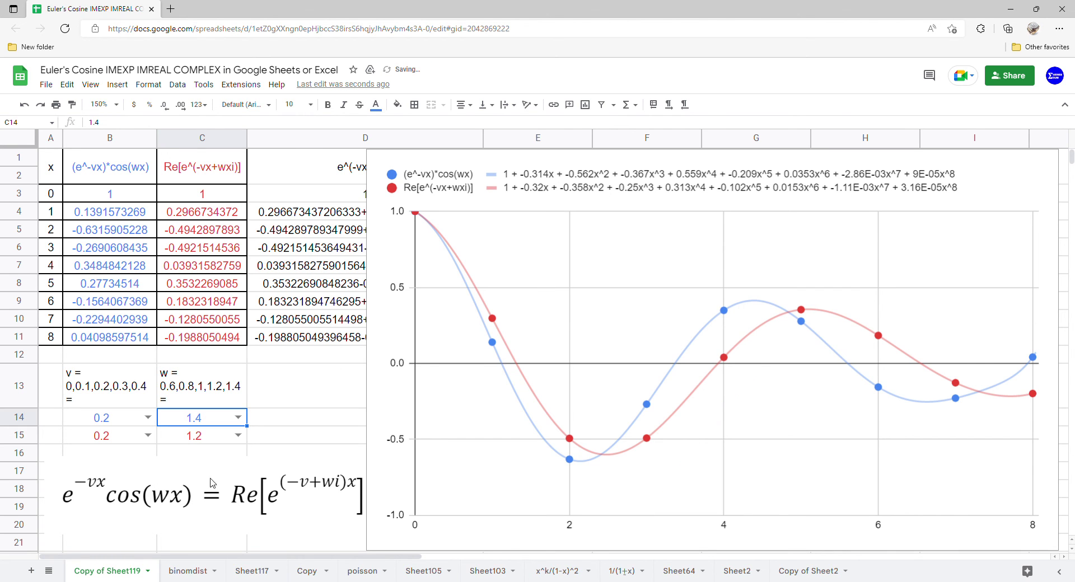
left_click(239, 435)
left_click(203, 510)
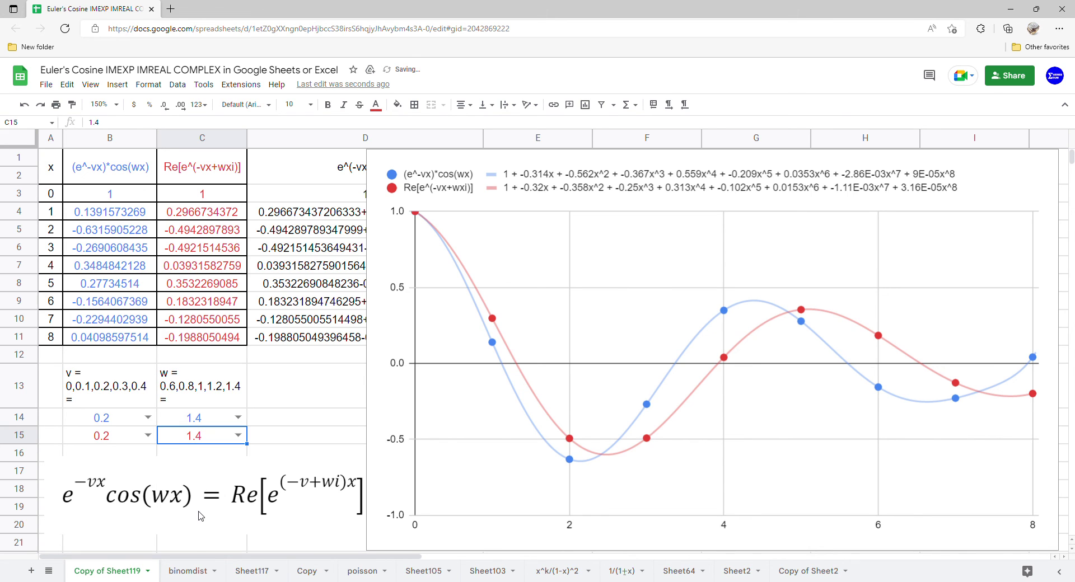
Step: Set both v values, in B14 and B15, to 0.3
left_click(147, 417)
left_click(117, 479)
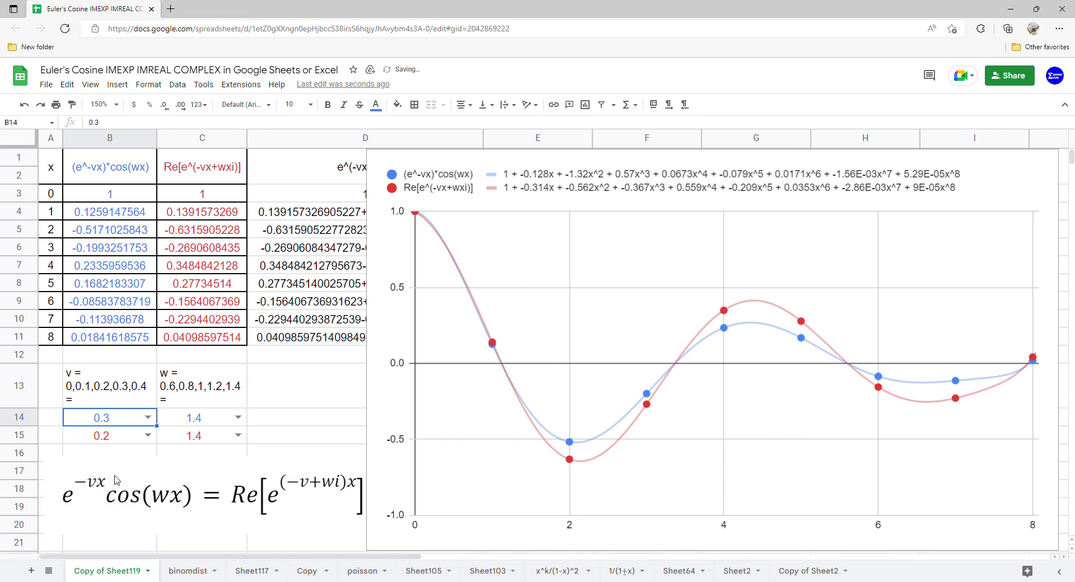
left_click(148, 435)
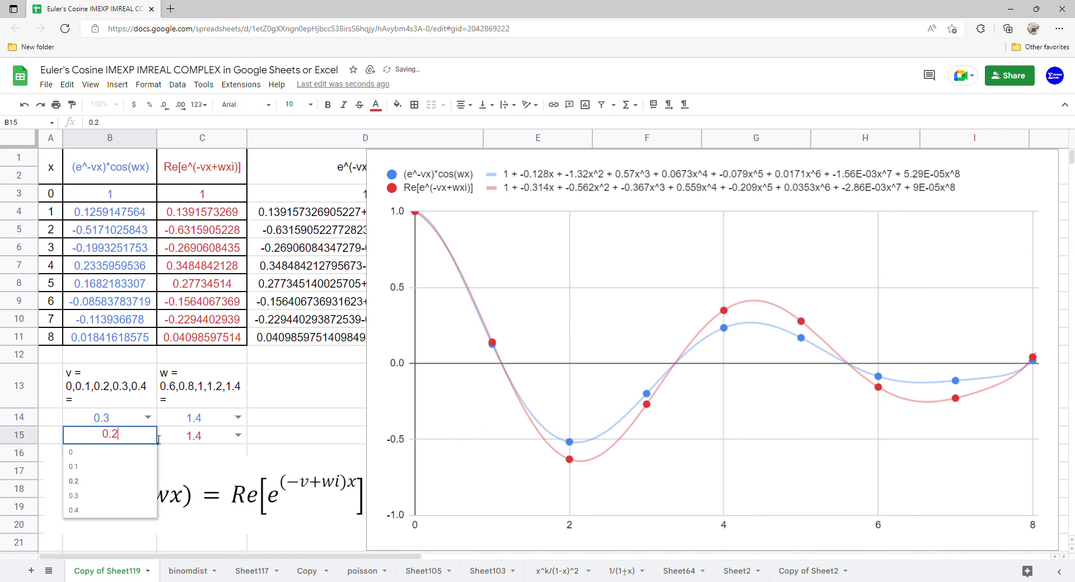
left_click(127, 497)
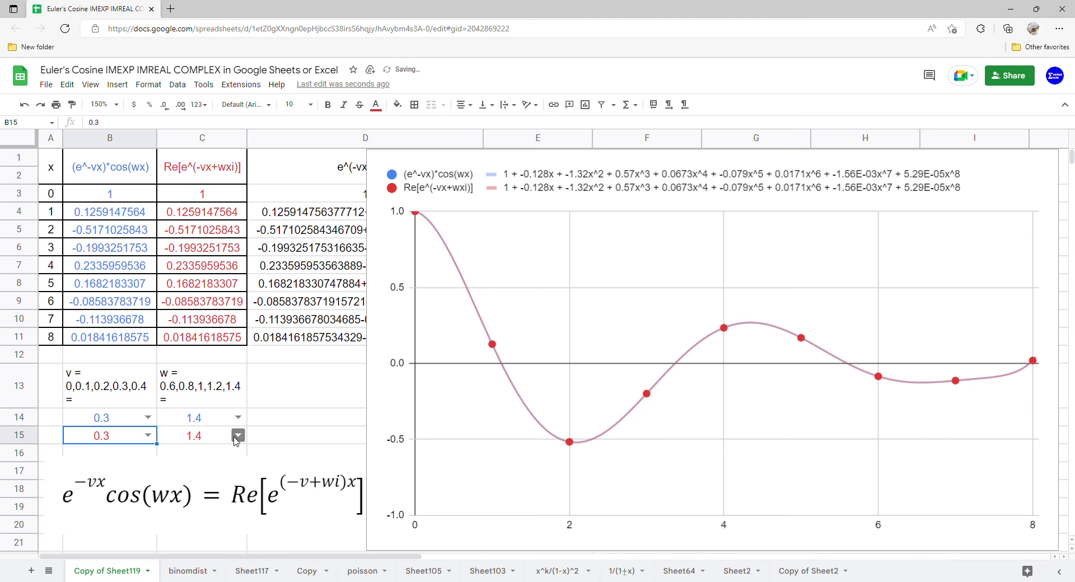
Step: Set both w values, in C14 and C15, to 1.2 to compare the curves at v = 0.3
left_click(238, 417)
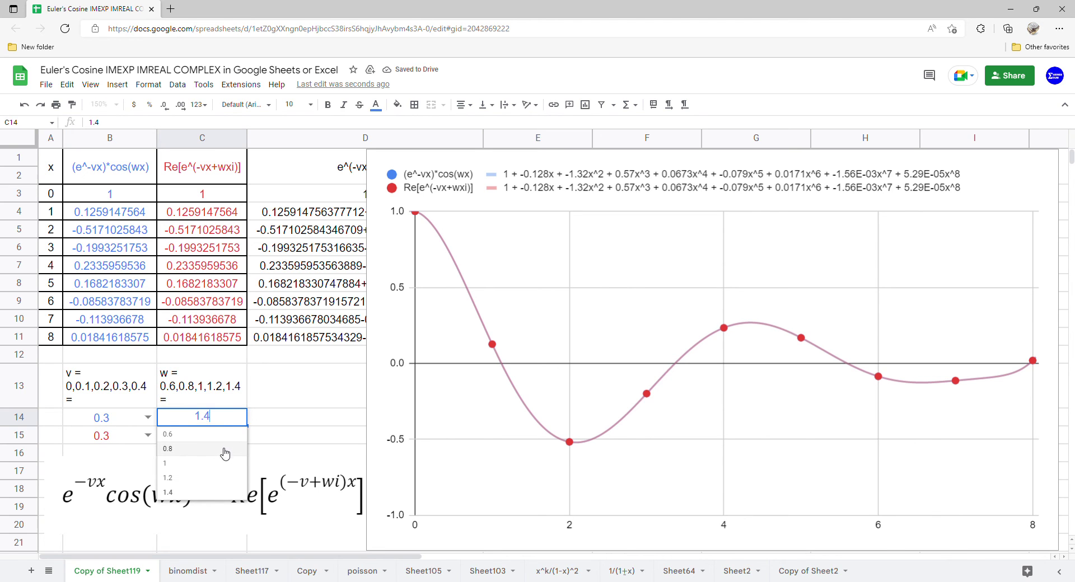
left_click(210, 477)
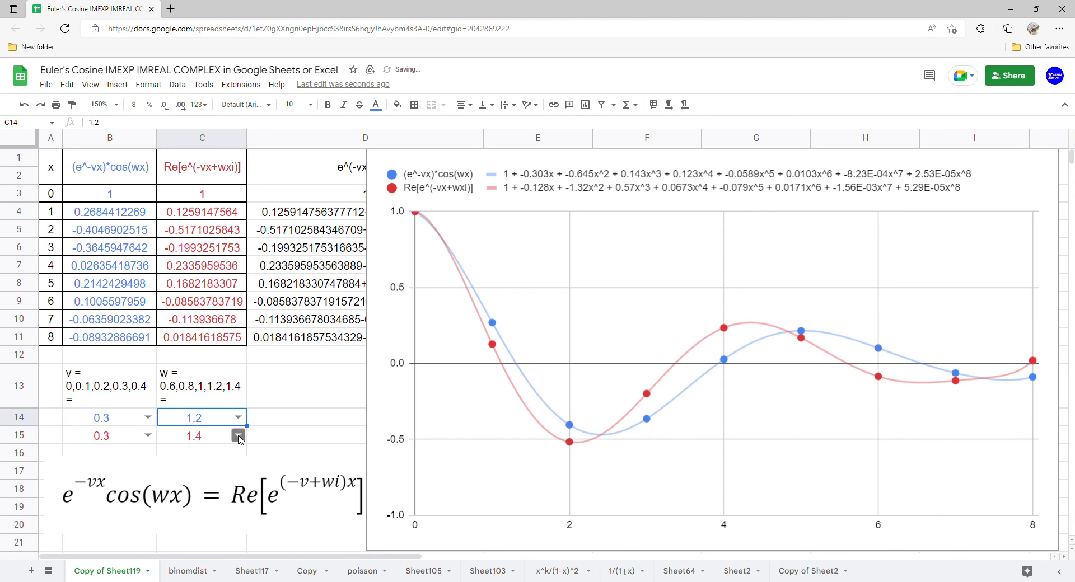
left_click(238, 435)
left_click(211, 498)
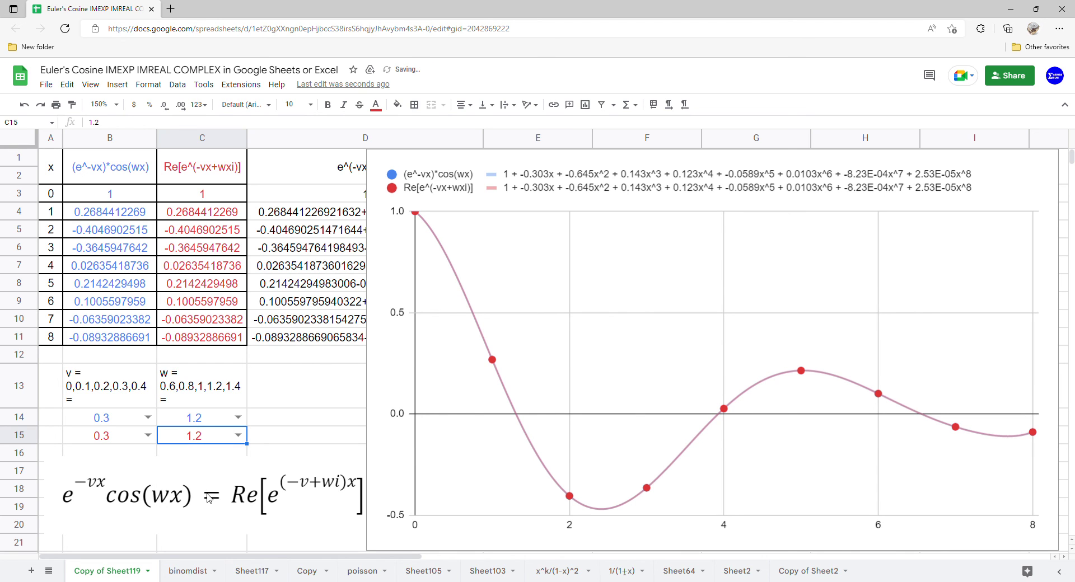
Step: Set both w values, in C14 and C15, to 1, keeping v at 0.3
left_click(239, 419)
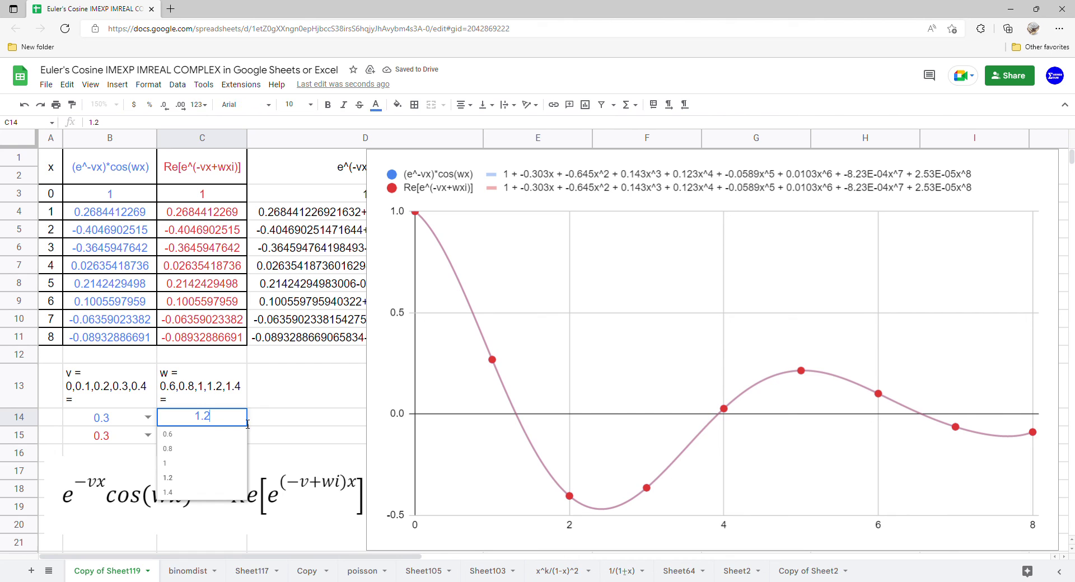
left_click(215, 469)
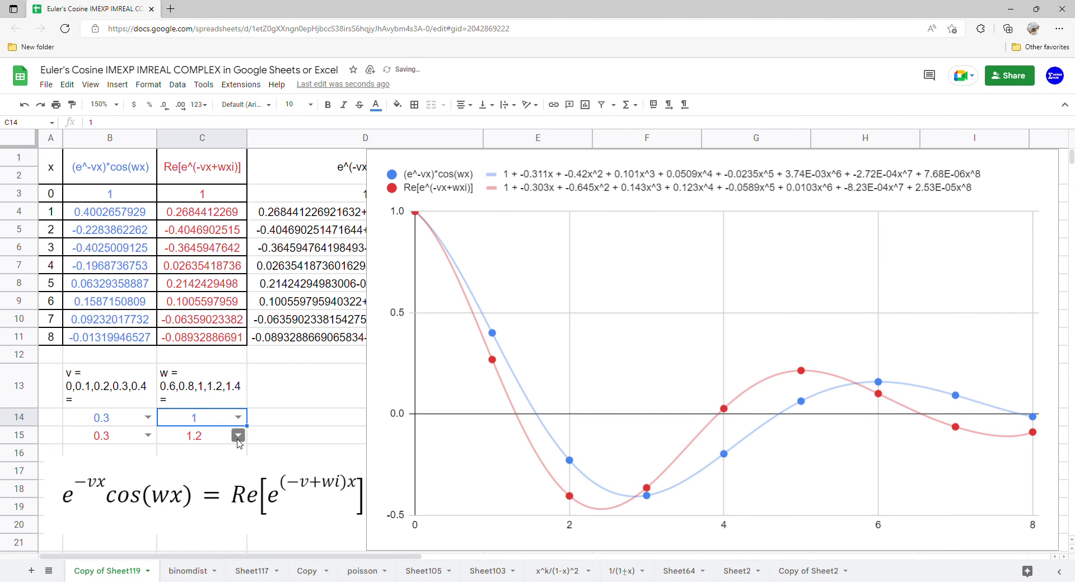
left_click(238, 435)
left_click(220, 481)
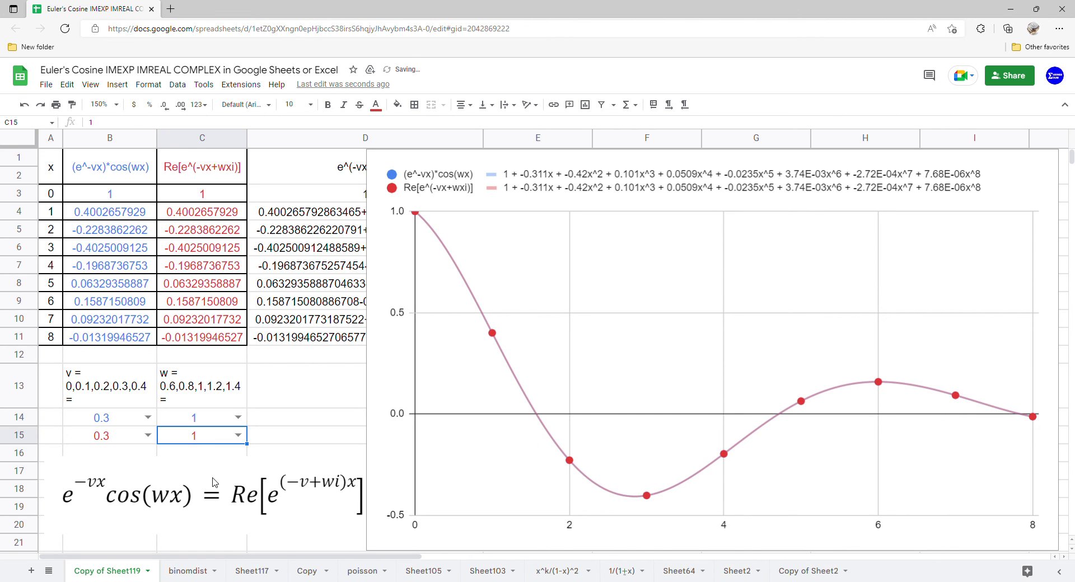
Step: Set both w values, in C14 and C15, to 0.8, keeping v at 0.3
left_click(238, 419)
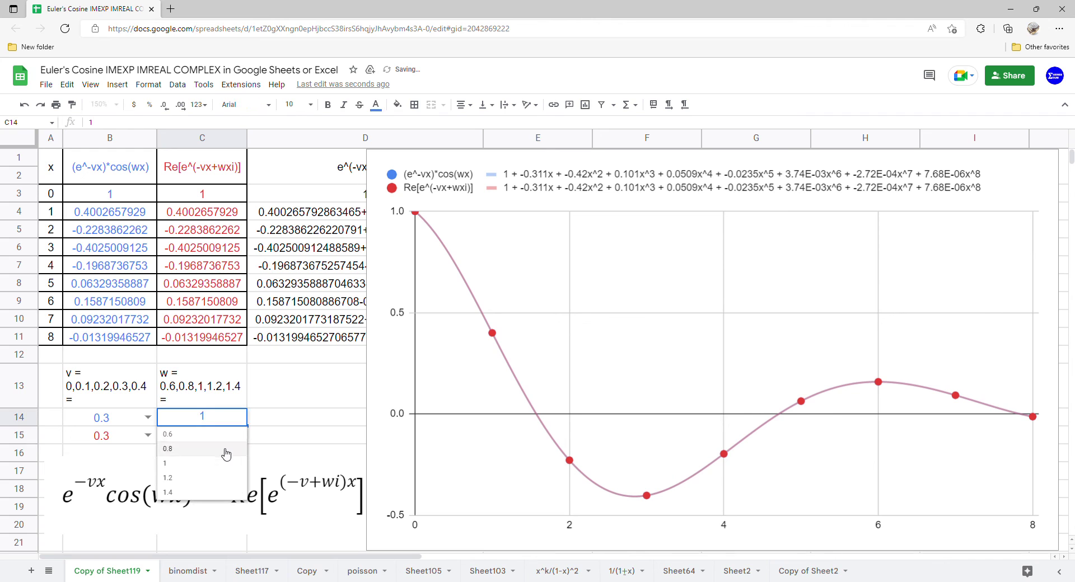
left_click(227, 454)
left_click(238, 435)
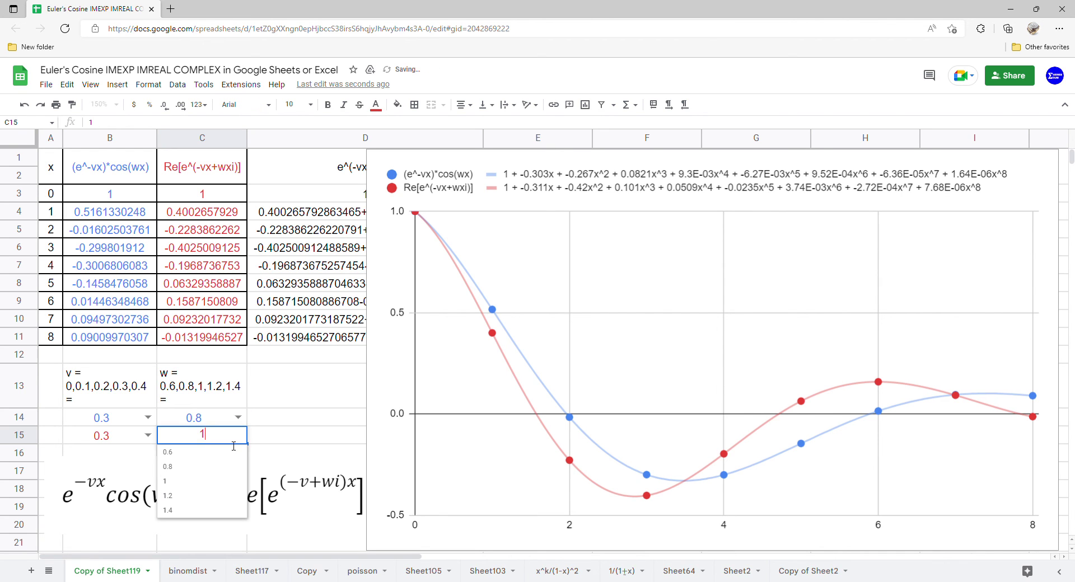
left_click(218, 473)
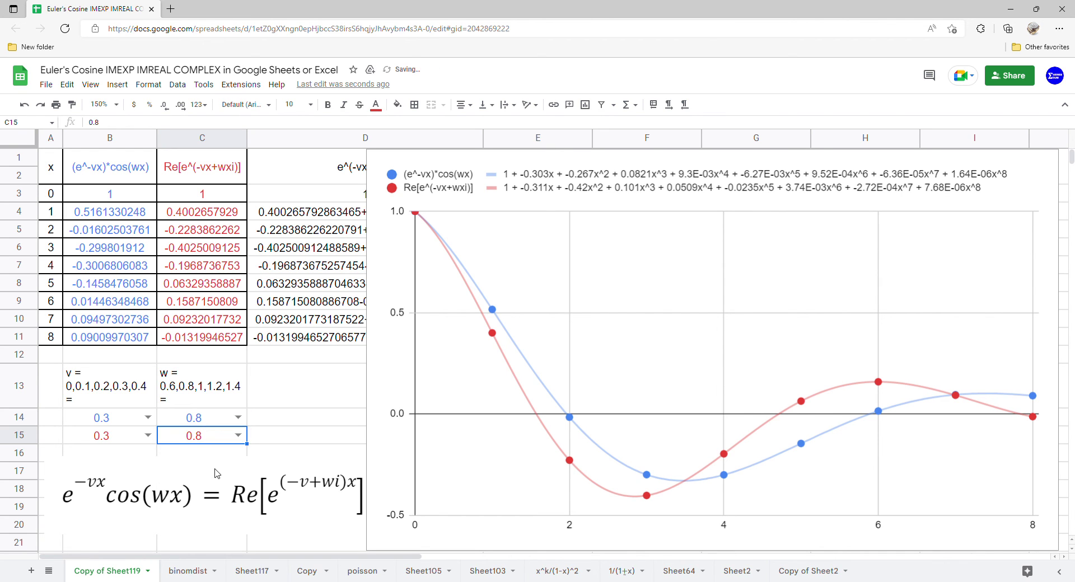
Step: Set both w values, in C14 and C15, to 0.6, keeping v at 0.3
left_click(239, 418)
left_click(226, 436)
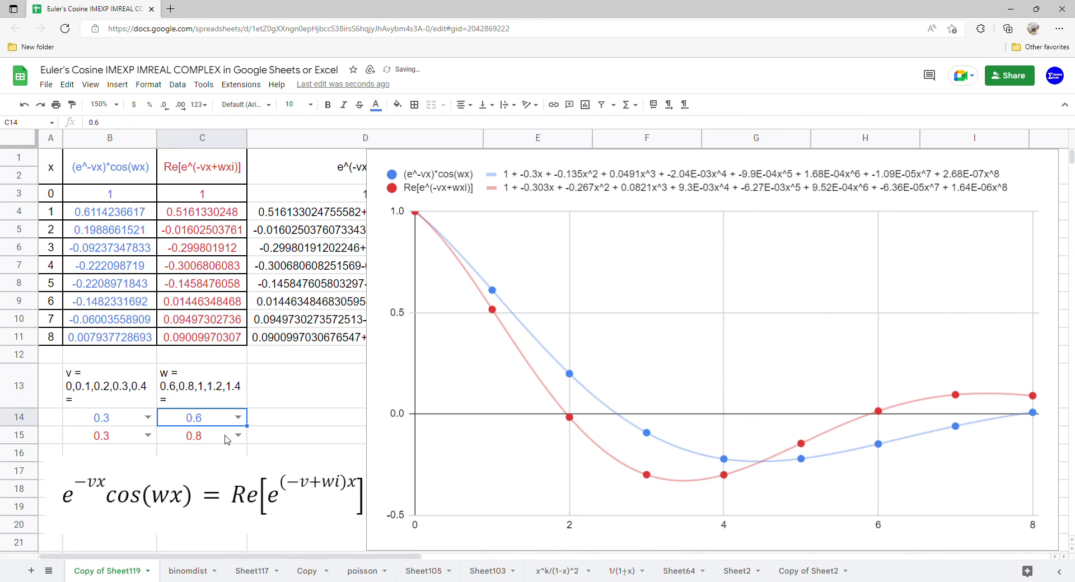
left_click(238, 435)
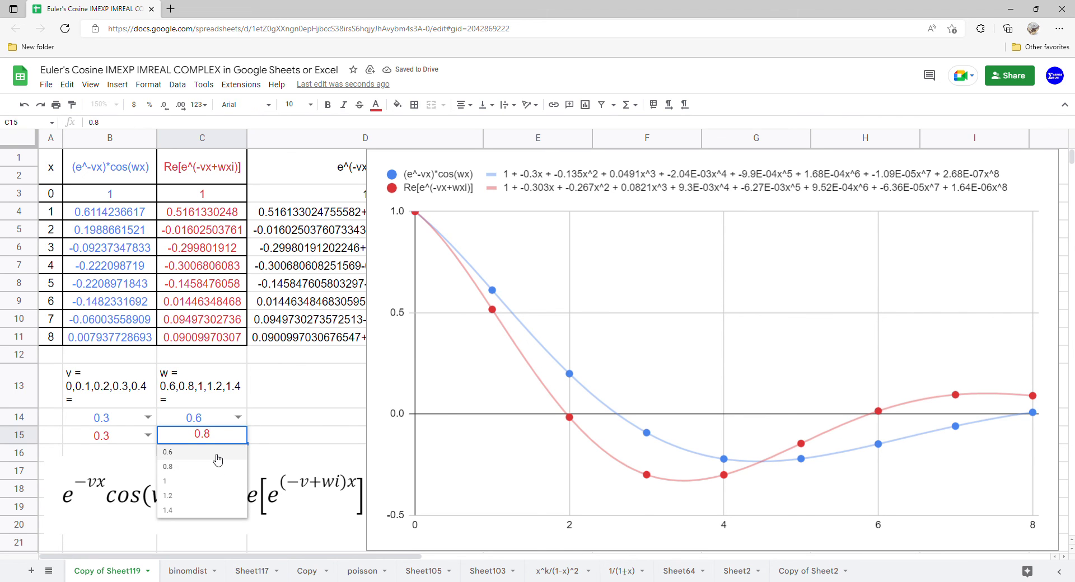
left_click(213, 457)
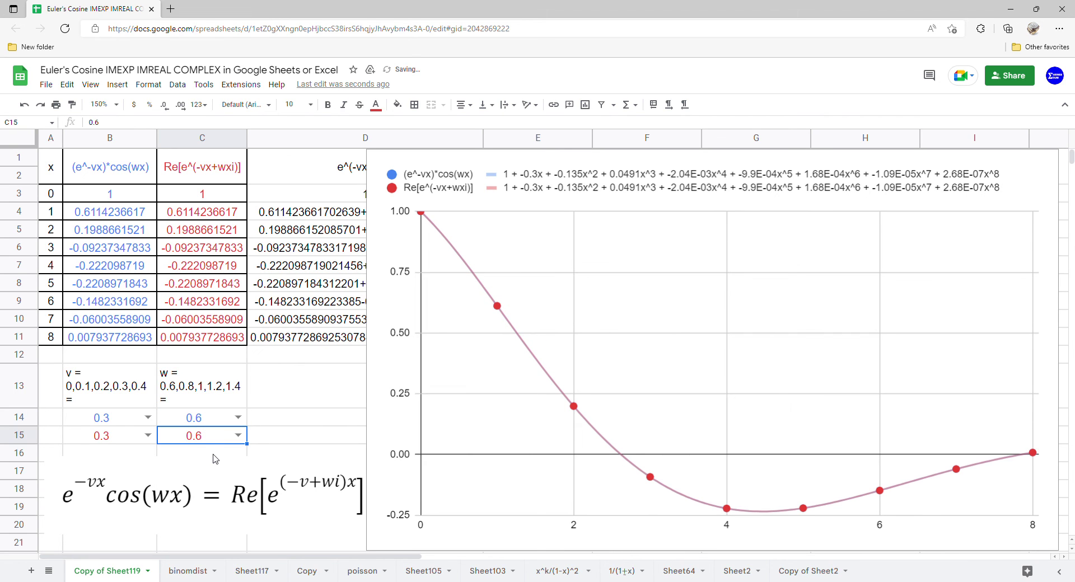
Step: Set both v values, in B14 and B15, to 0.4
left_click(147, 418)
left_click(133, 492)
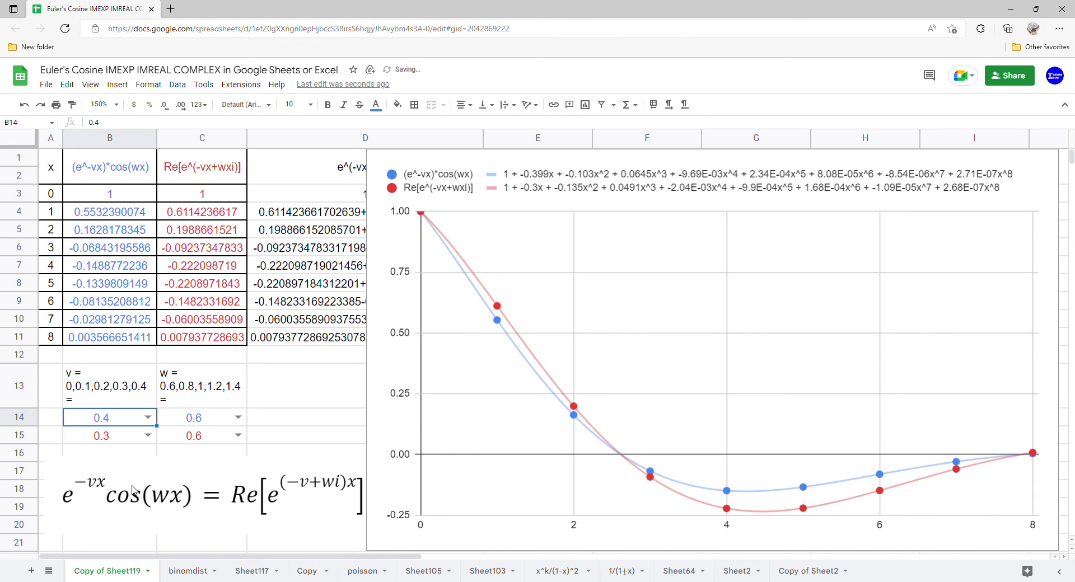
left_click(149, 441)
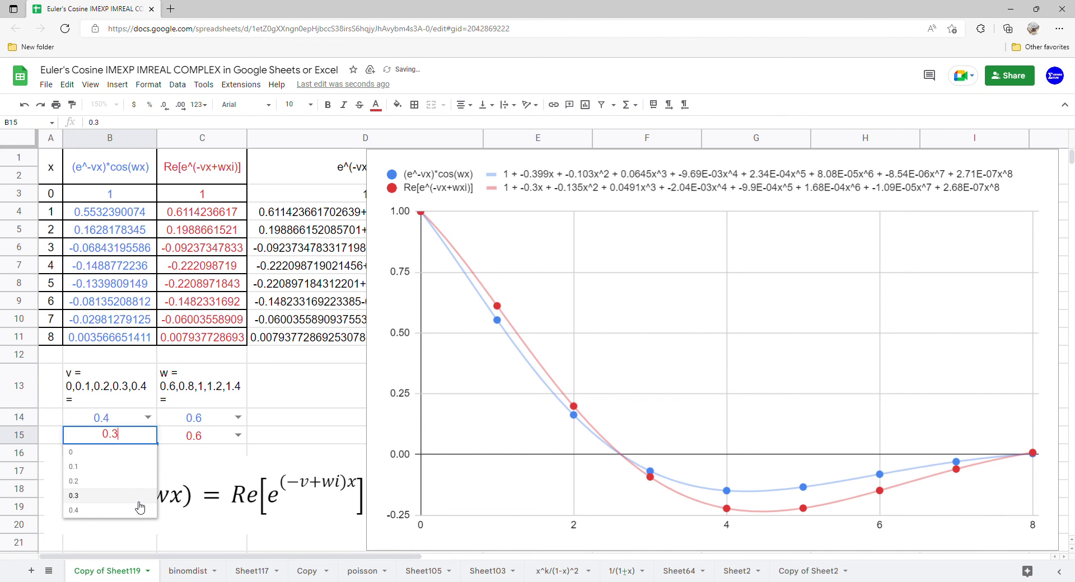
left_click(136, 512)
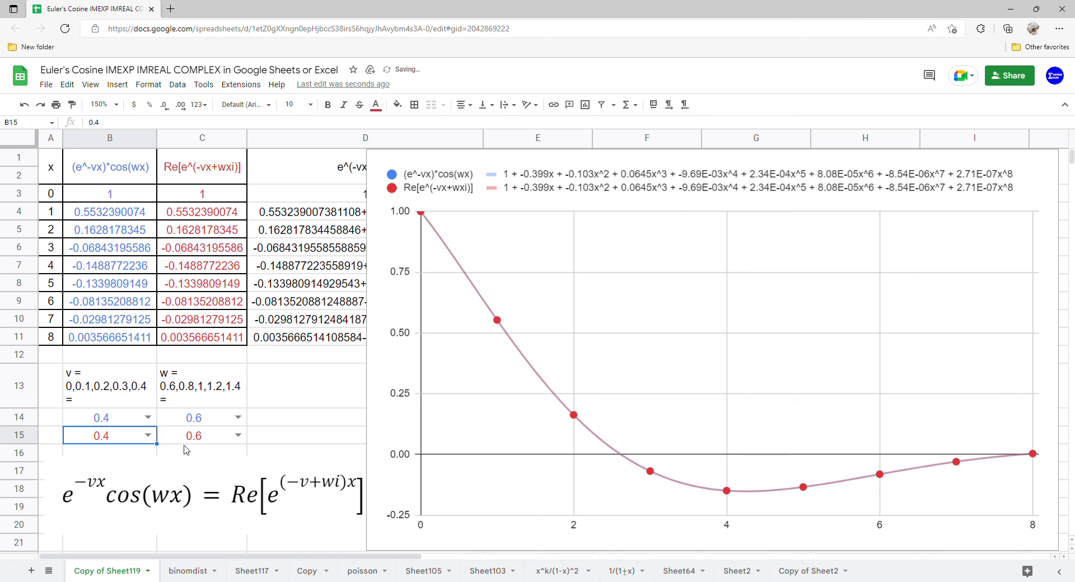
Step: Set both w values, in C14 and C15, to 0.8 to compare the curves at v = 0.4
left_click(238, 418)
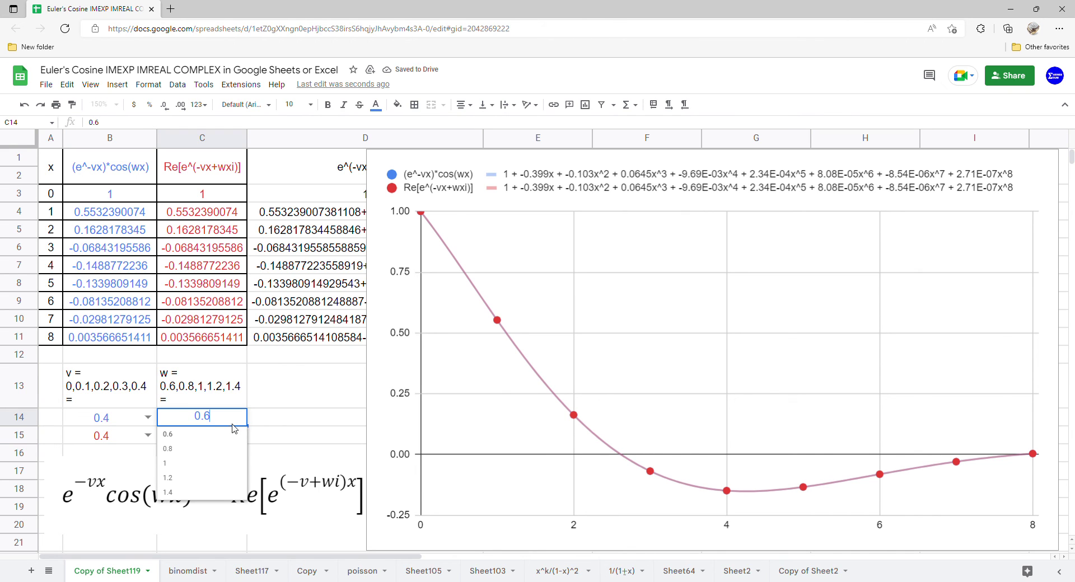
left_click(207, 451)
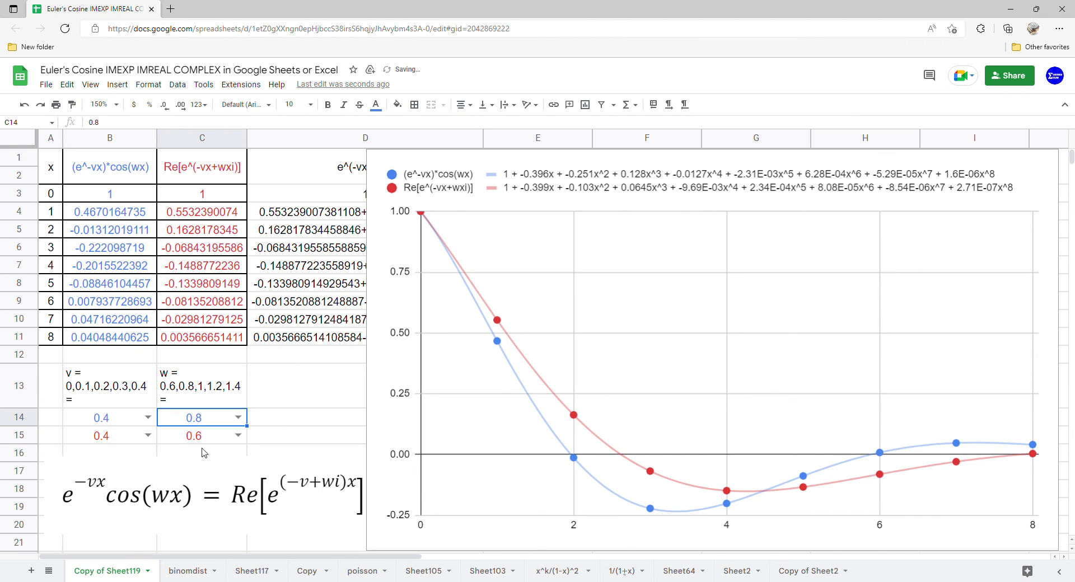
left_click(238, 435)
left_click(211, 470)
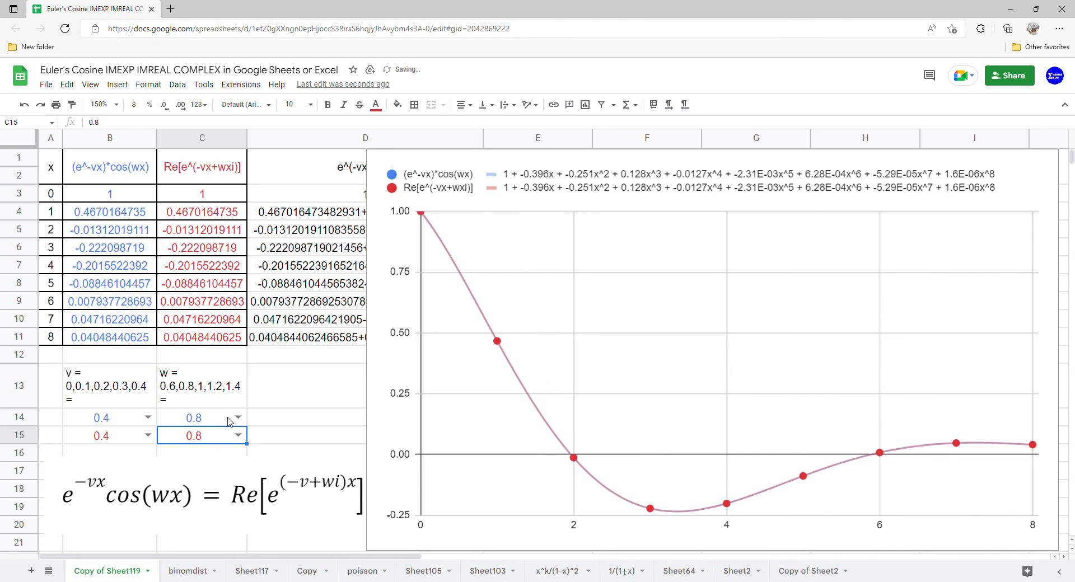
Step: Set both w values, in C14 and C15, to 1, keeping v at 0.4
left_click(237, 418)
left_click(202, 470)
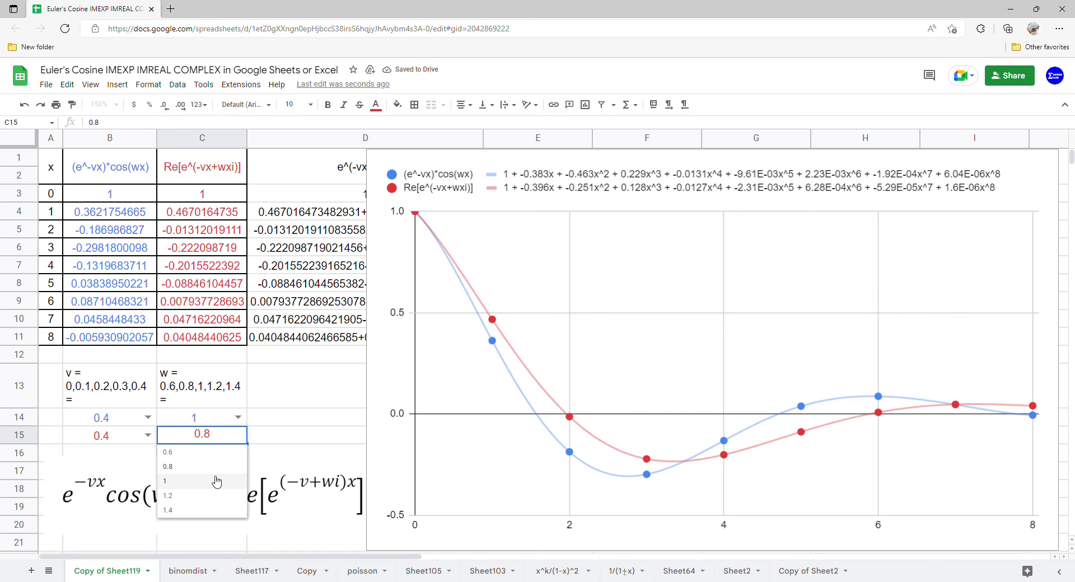
left_click(217, 481)
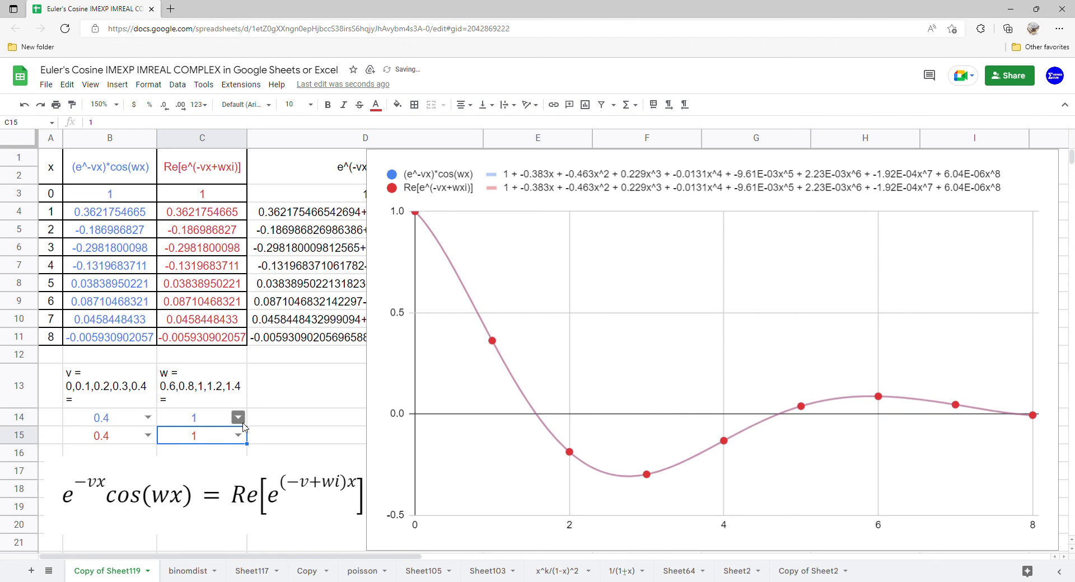
Step: Set both w values, in C14 and C15, to 1.2, keeping v at 0.4
left_click(238, 418)
left_click(217, 481)
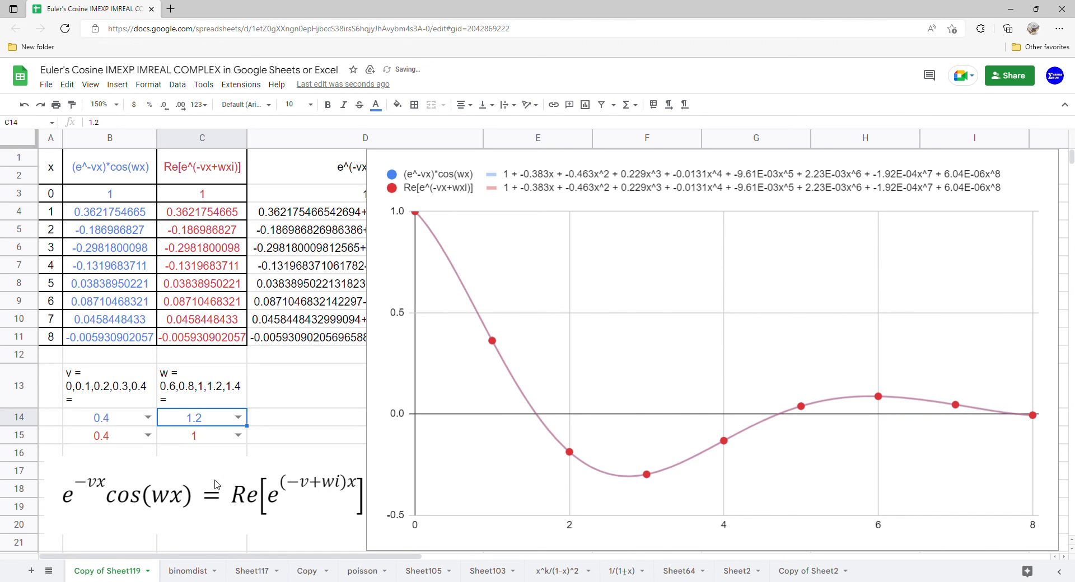
left_click(238, 435)
left_click(207, 511)
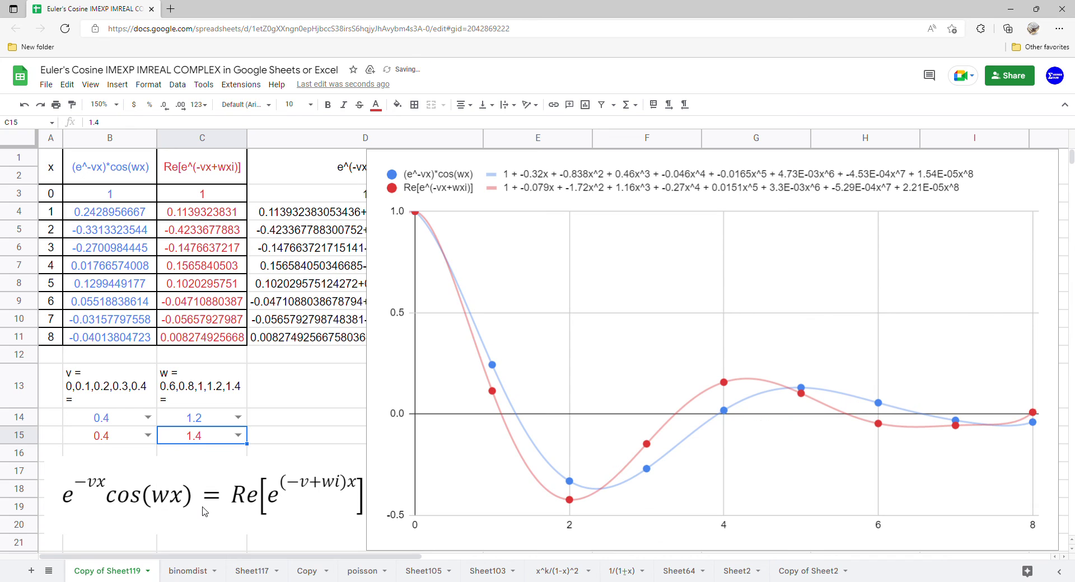
left_click(238, 435)
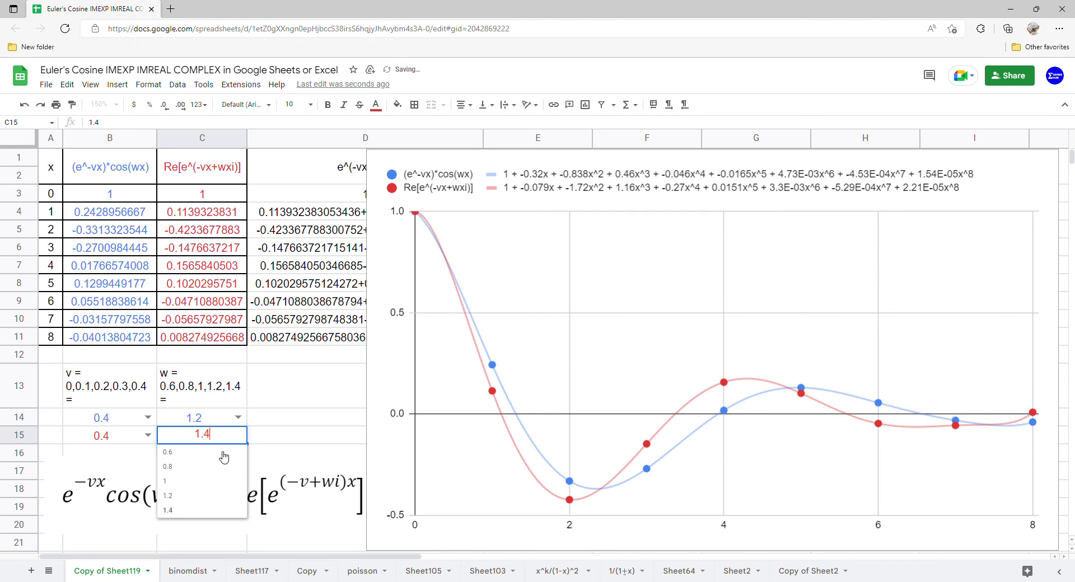
left_click(199, 498)
Step: Set both w values, in C14 and C15, to 1.4, keeping v at 0.4
left_click(238, 417)
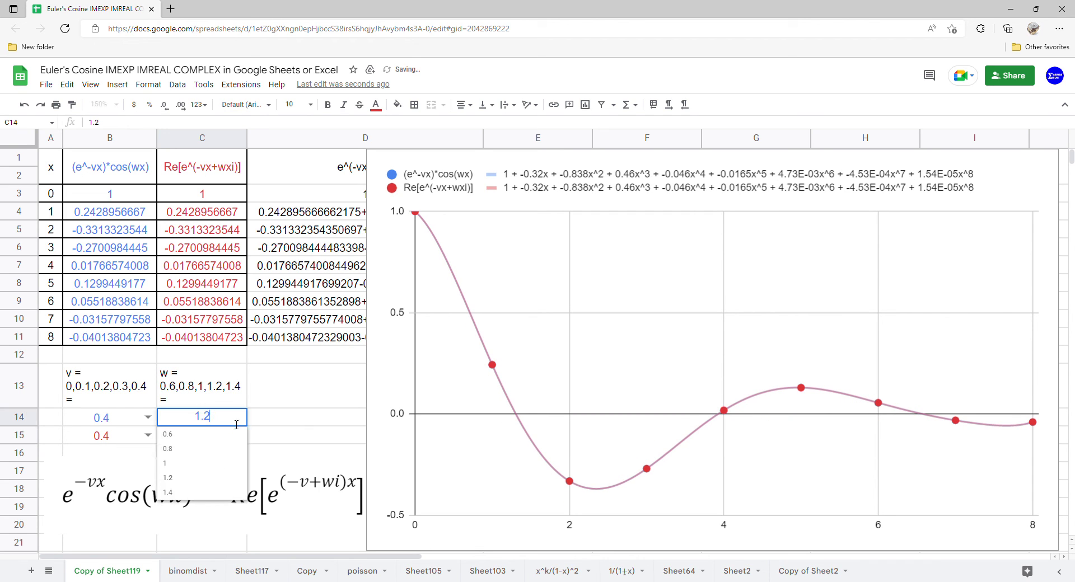
left_click(202, 495)
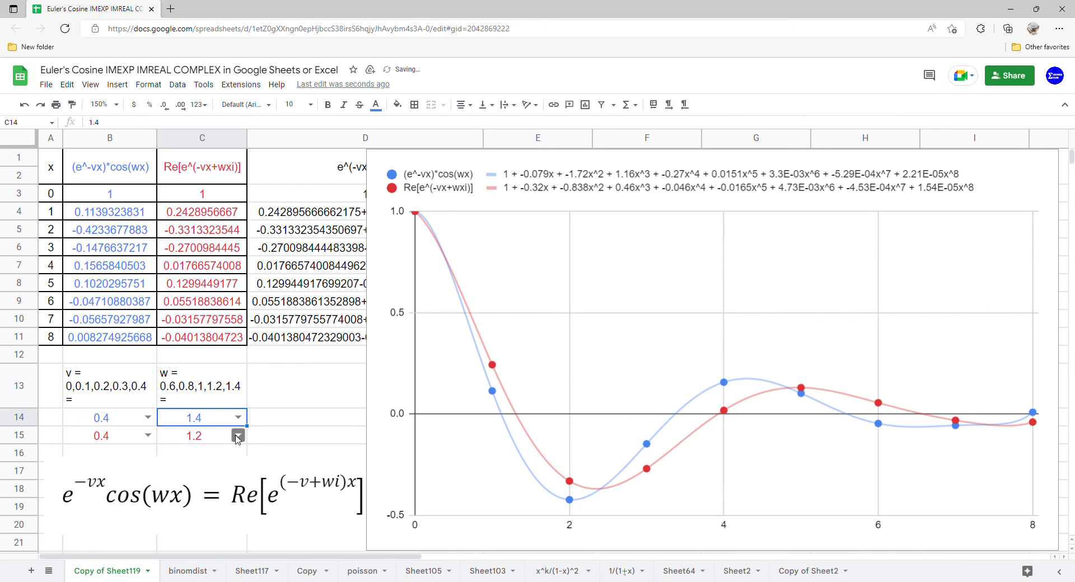
left_click(238, 435)
left_click(199, 512)
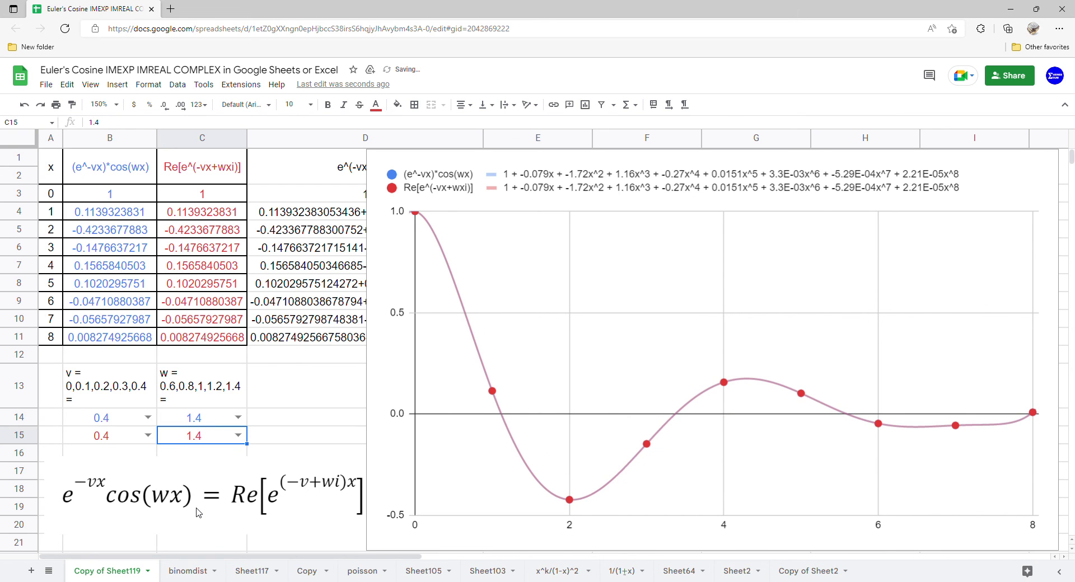